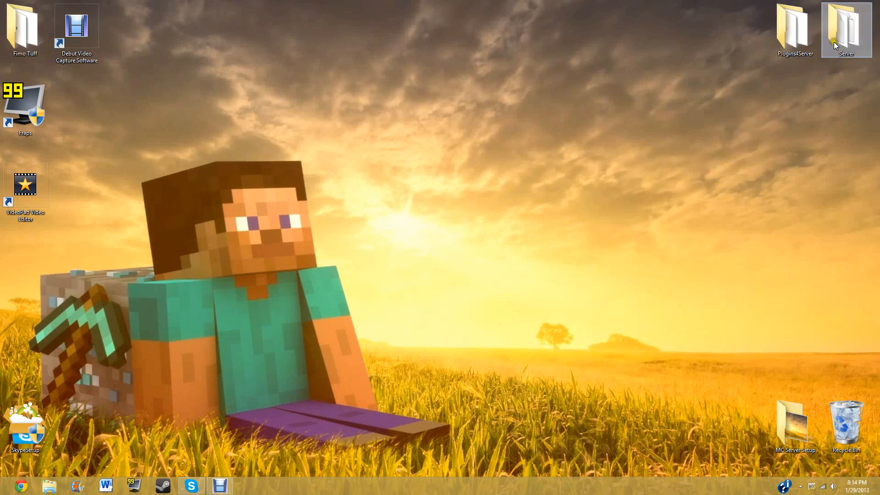
Step: Move the Server and Plugins4Server folders to the middle of the desktop and open the Server folder
drag(834, 42, 480, 128)
double_click(485, 116)
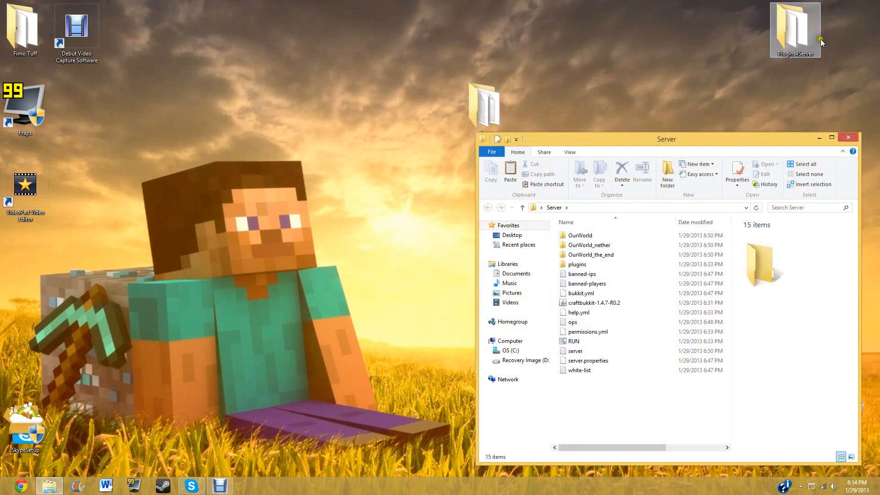
drag(821, 43, 497, 48)
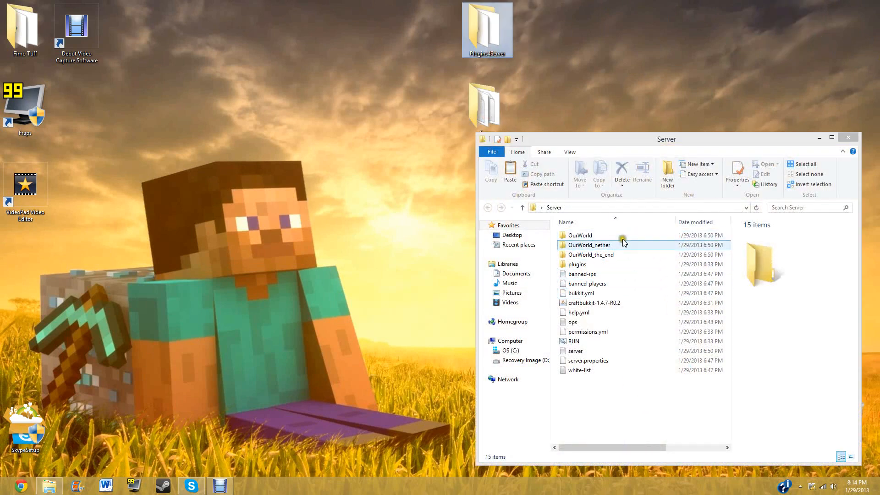
Step: Check the server's plugins folder, return to Server, and open Plugins4Server in a window beside the Server window
double_click(605, 264)
click(488, 208)
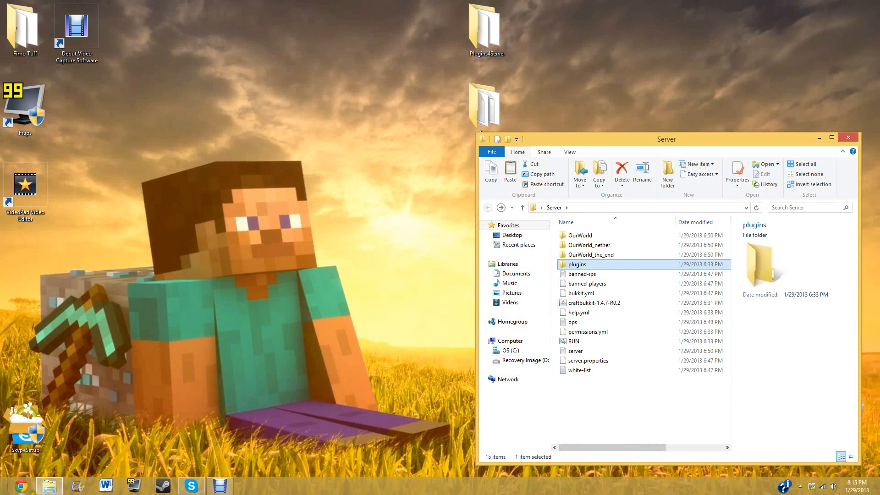
click(487, 36)
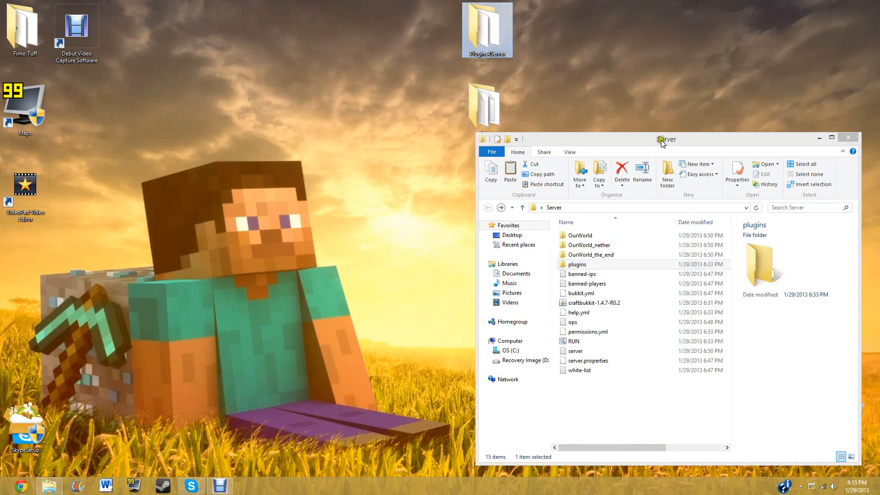
double_click(508, 34)
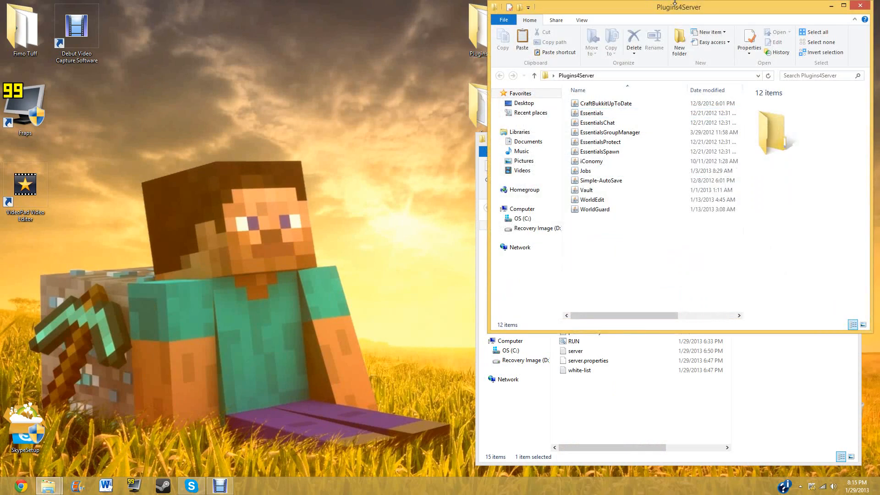
drag(684, 11, 239, 48)
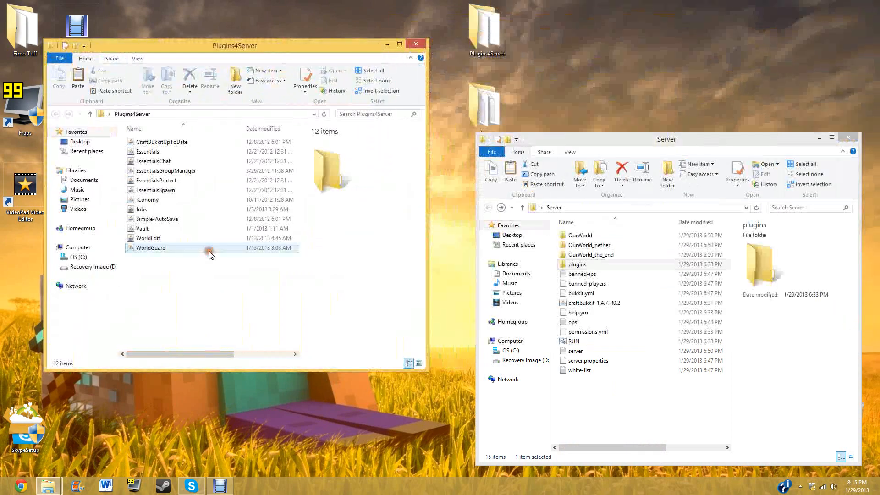
Step: Switch to Chrome and go to bukkit.org
click(20, 486)
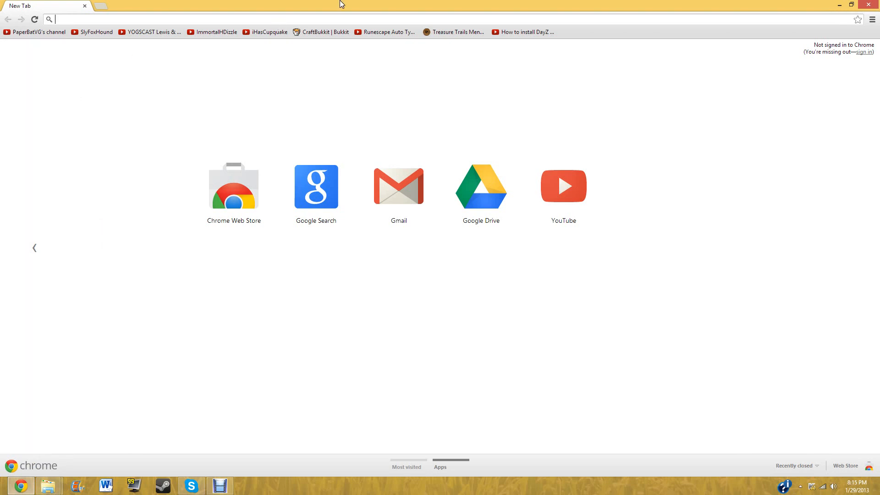
click(342, 15)
text(Bul)
key(BackSpace)
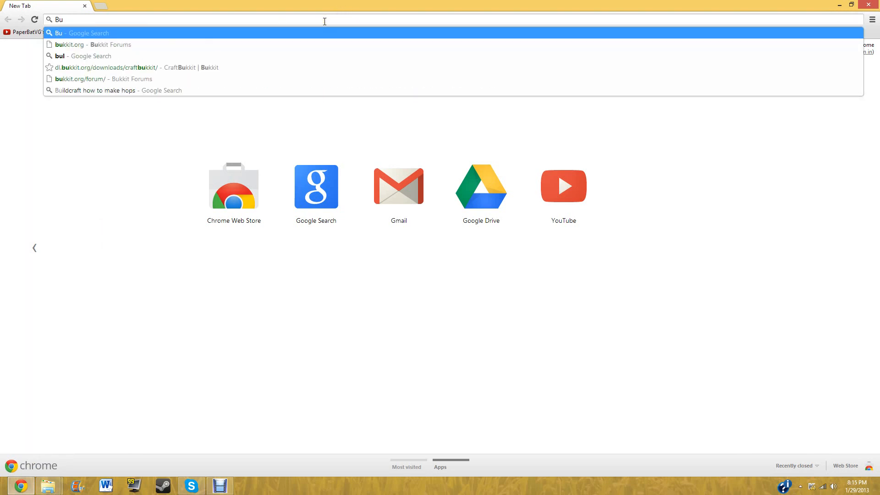
text(kkit.org)
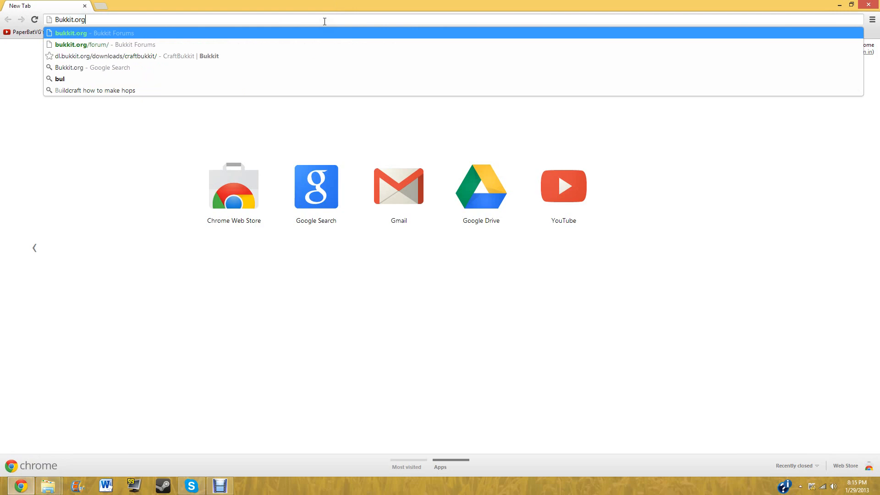
key(Return)
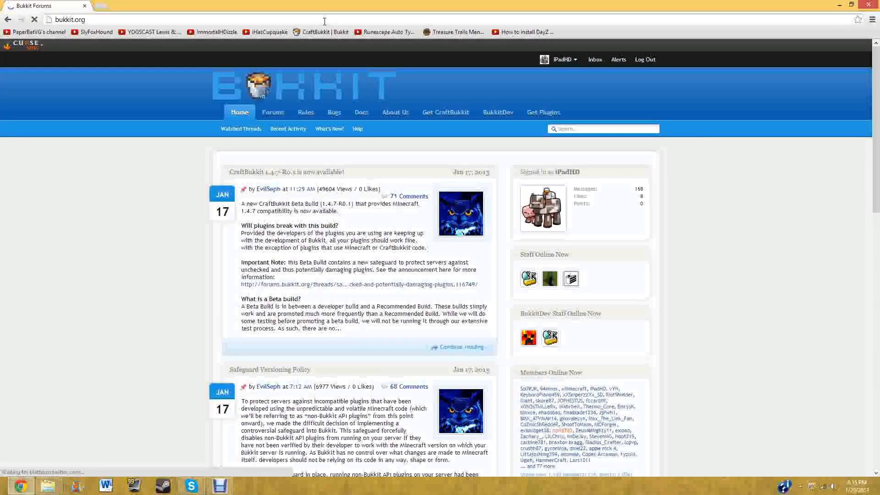
Step: Open the Bukkit plugin search page and filter the plugin list by the Economy category
click(533, 117)
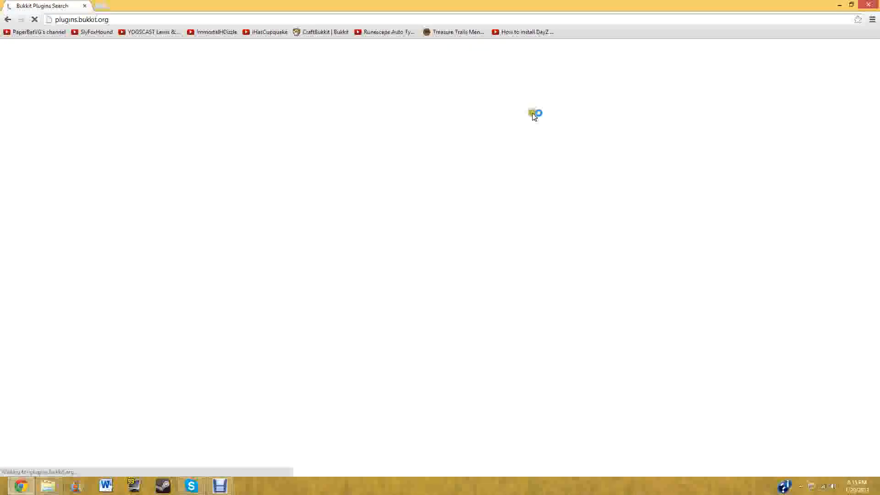
click(116, 104)
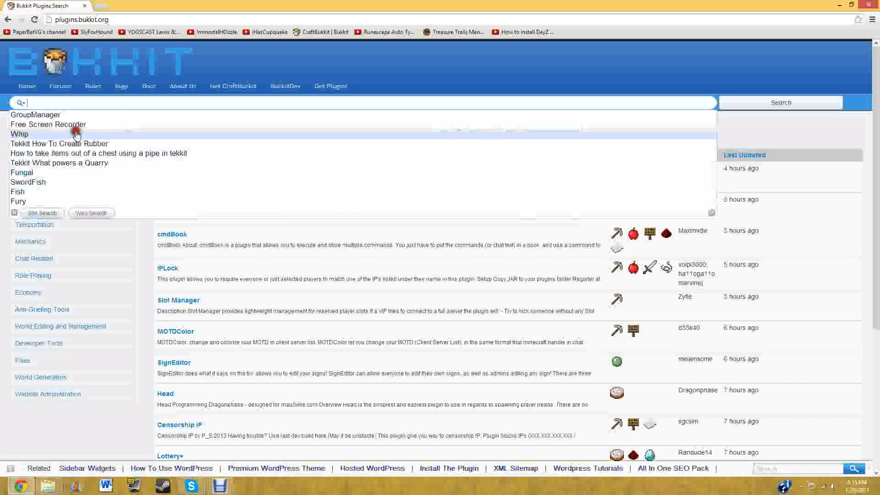
click(44, 409)
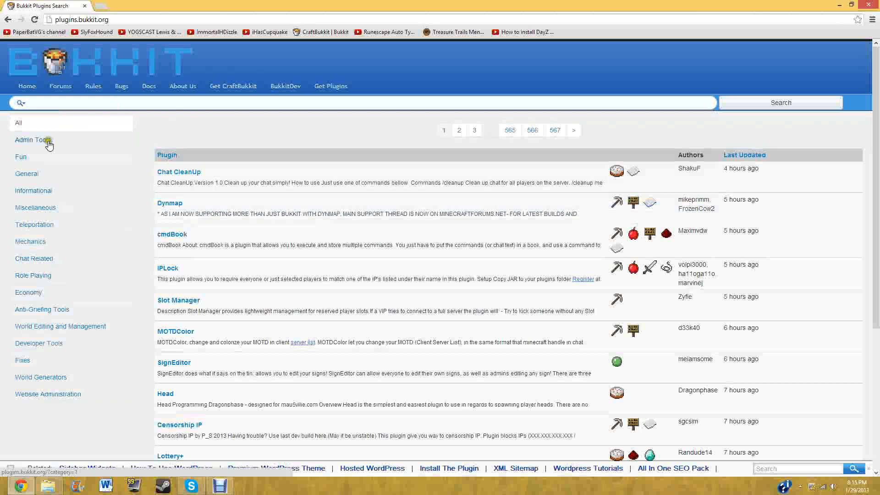
click(43, 260)
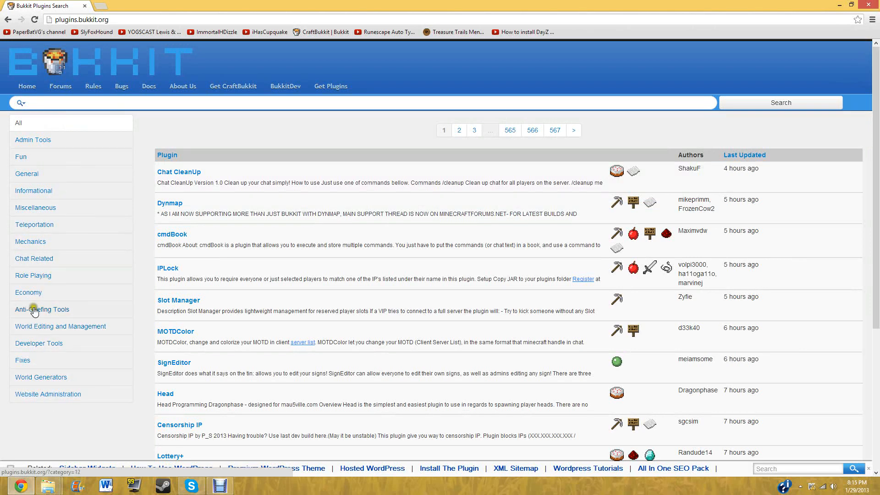
click(32, 292)
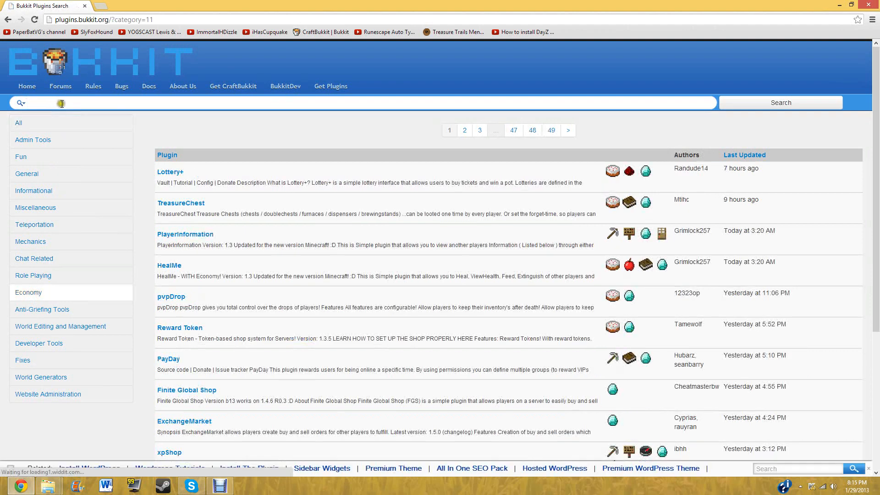
Step: Search the Economy category for the plugin Iconomy
click(61, 103)
text(iconomy)
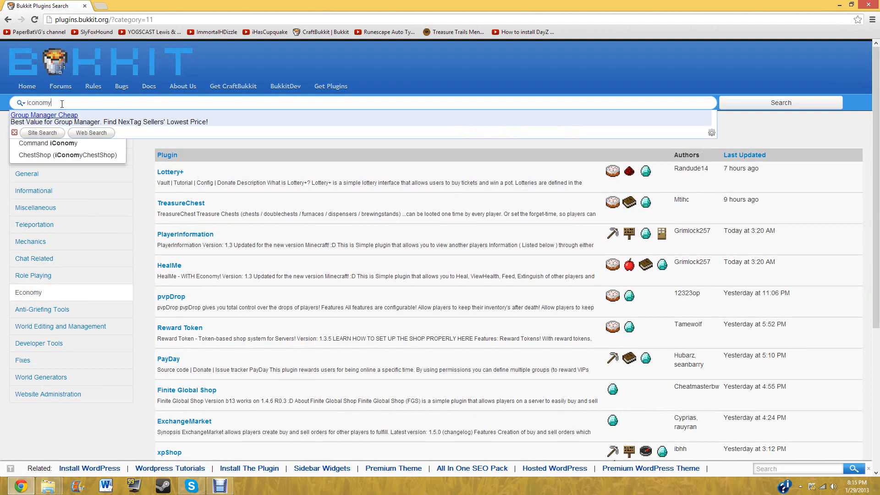
click(760, 105)
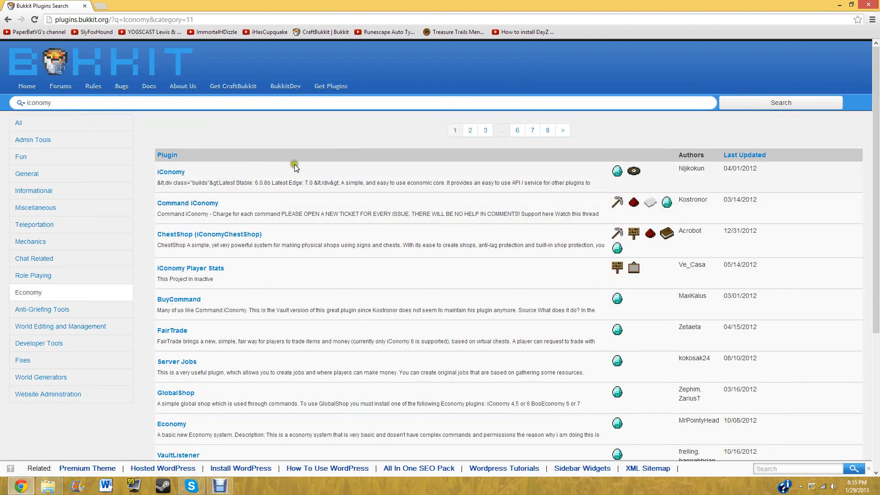
Step: Bring up the Plugins4Server folder, select the iConomy file to point it out, and return to the browser
mouse_move(48, 485)
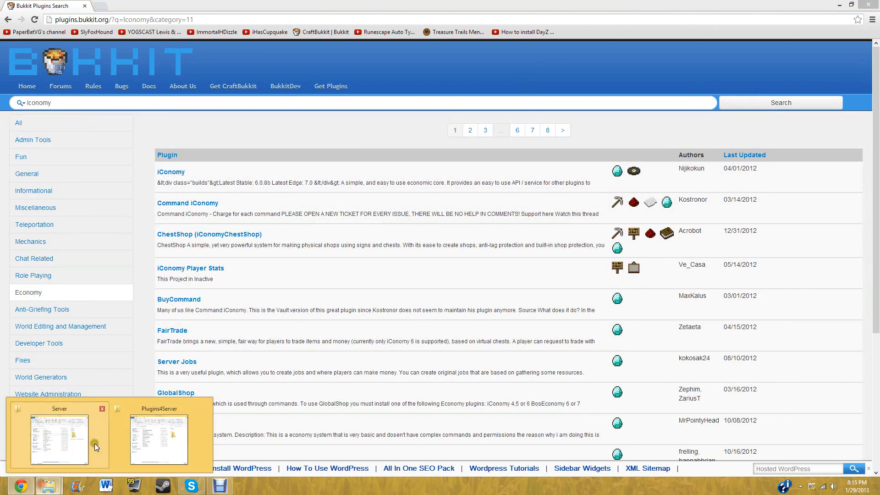
click(137, 429)
click(204, 200)
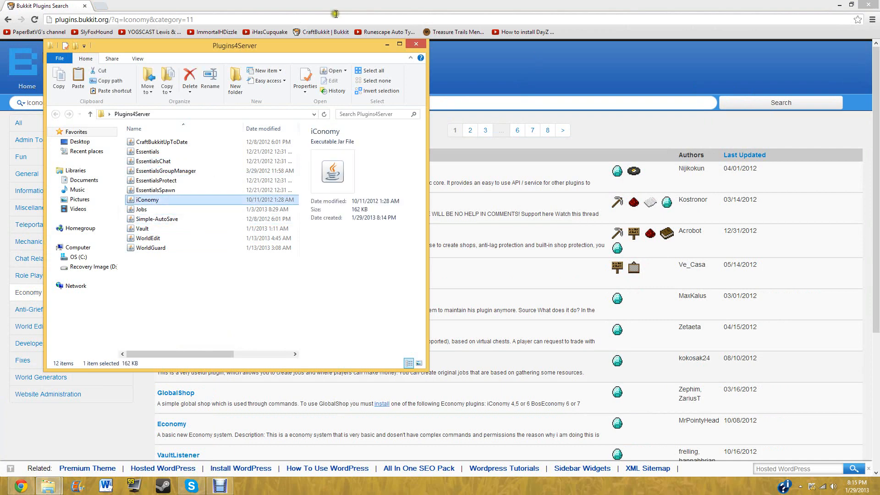
drag(326, 49, 366, 76)
click(431, 72)
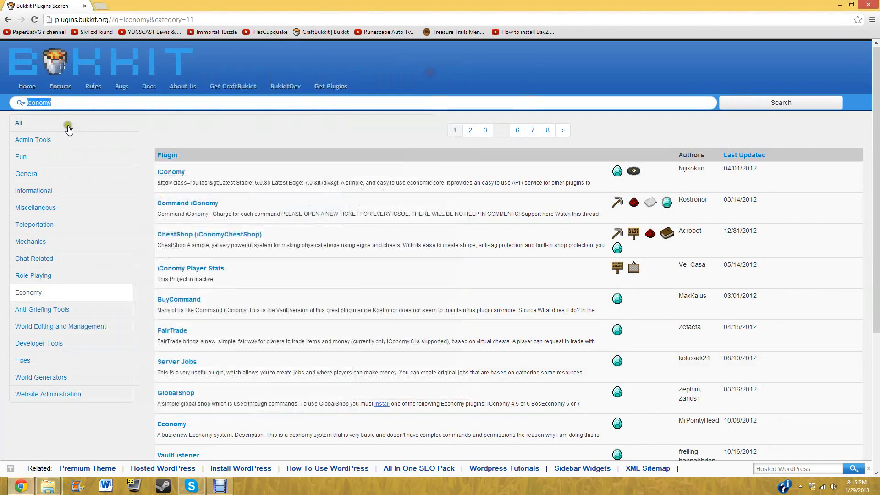
Step: Switch the plugin search from the Economy category to All
click(71, 102)
key(ctrl+a)
key(BackSpace)
click(49, 123)
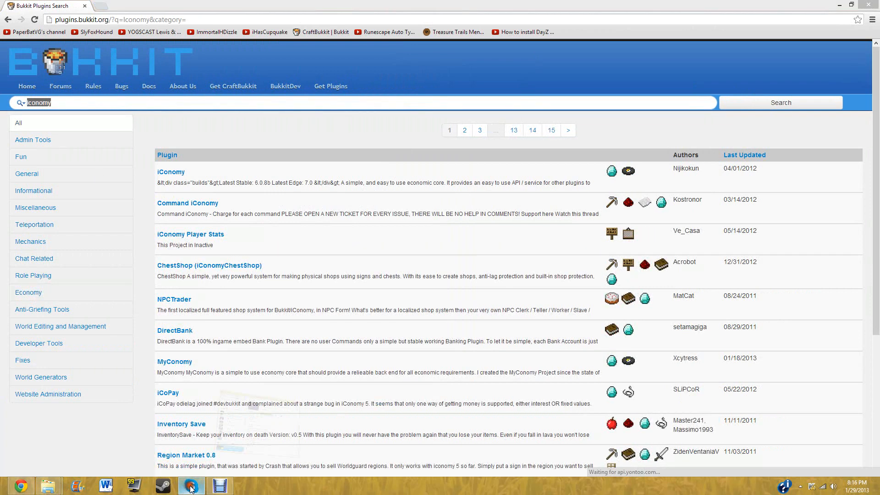
Step: Bring up the Plugins4Server folder, select the Essentials file, and close the Skype window
click(191, 489)
click(152, 458)
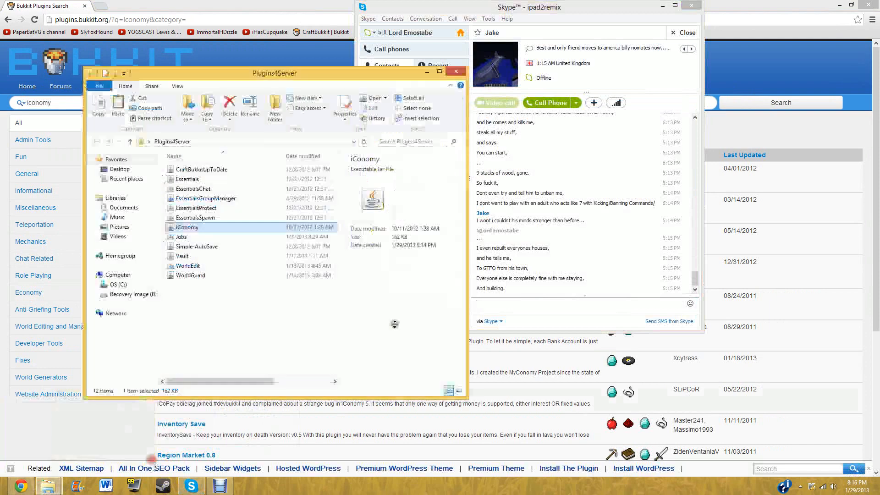
key(Up)
key(Up)
key(Up)
key(Up)
key(Up)
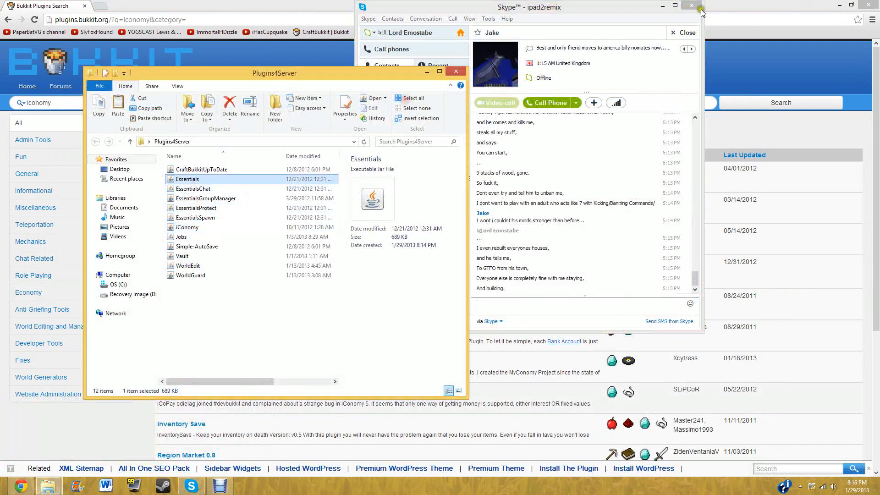
click(691, 5)
drag(214, 72, 305, 124)
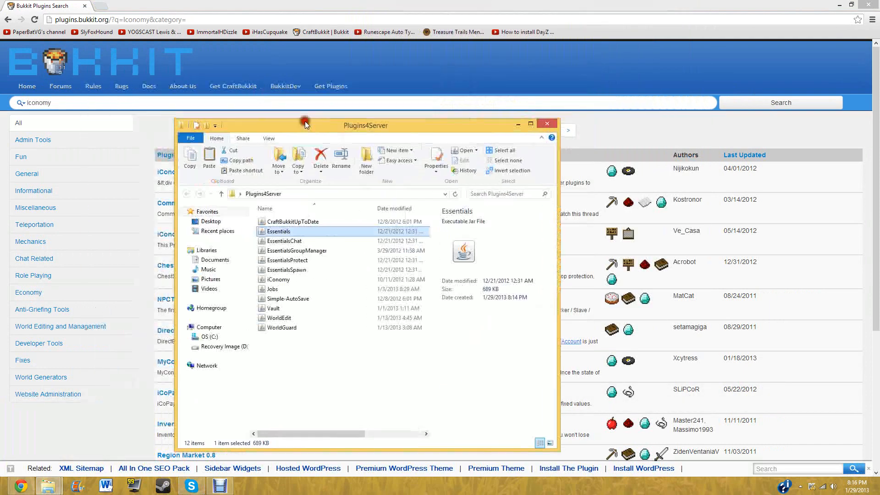
Step: Replace the search term with Essentials and search for it across all plugin categories
click(219, 105)
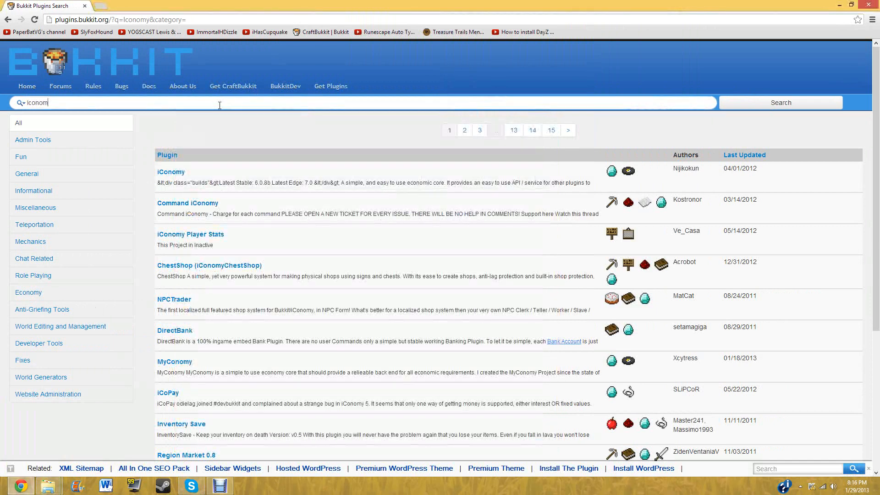
click(43, 105)
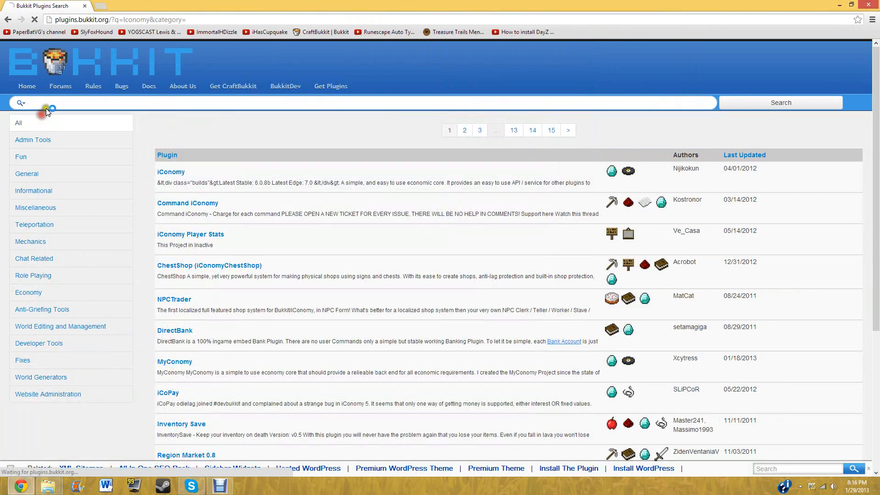
text(iconomy)
key(BackSpace)
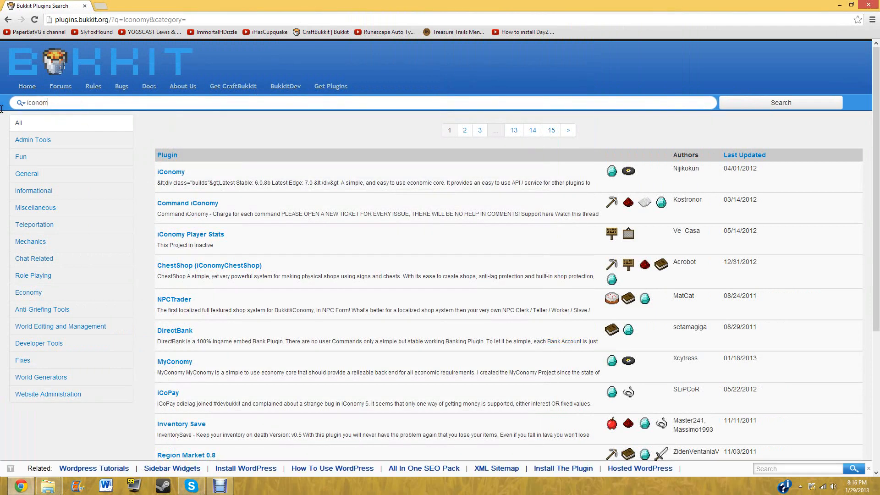
text(Essentials)
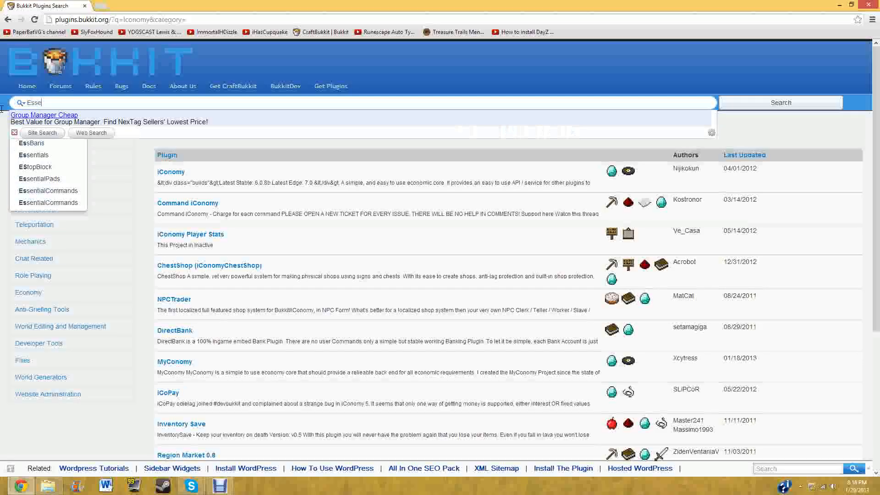
click(812, 105)
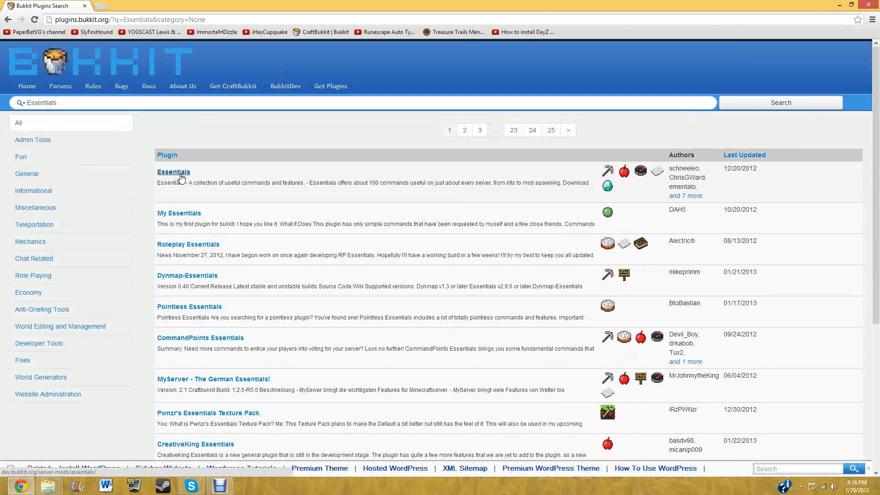
Step: Open the Essentials plugin page and look through its description, wiki links, donations section and video
click(181, 176)
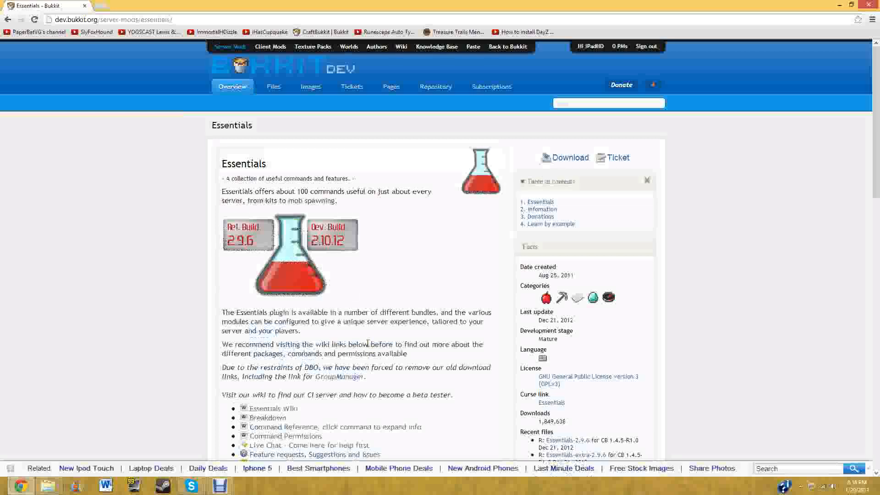
scroll(366, 343, down, 7)
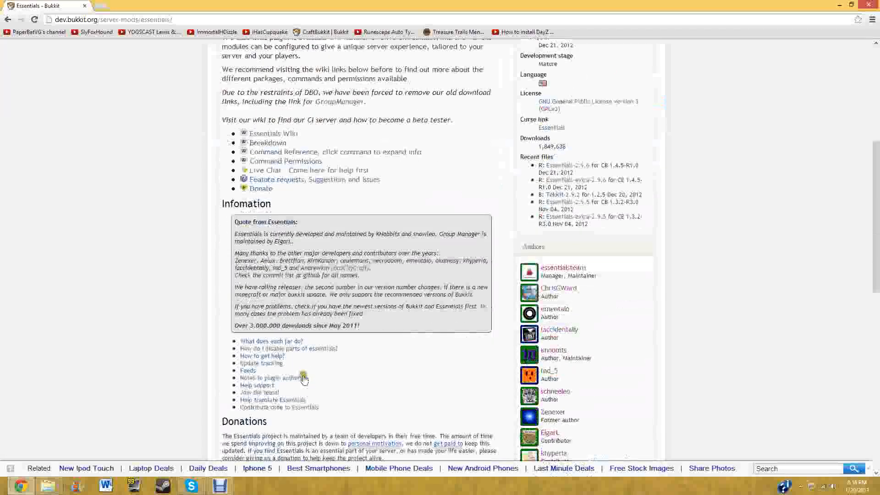
scroll(299, 371, down, 10)
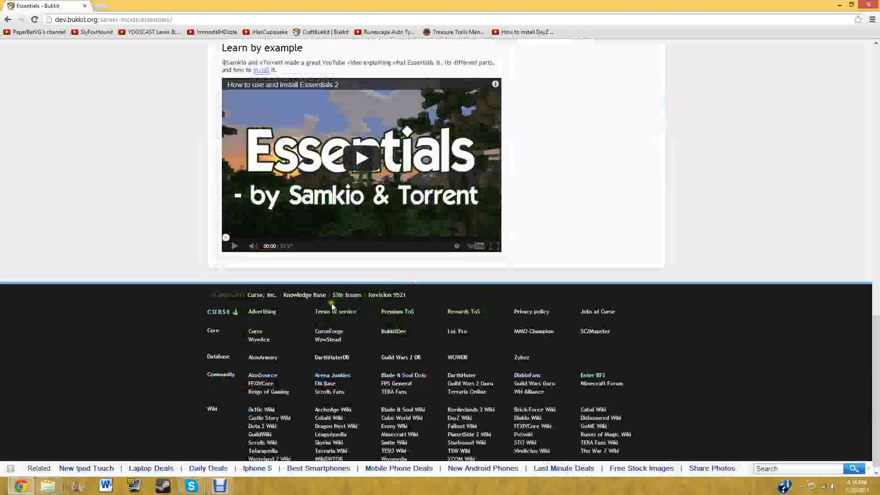
scroll(352, 299, up, 4)
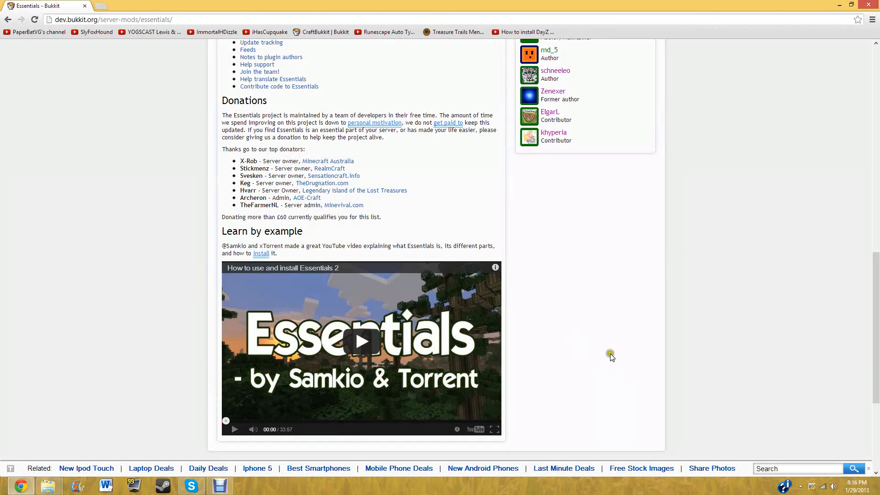
scroll(610, 353, up, 4)
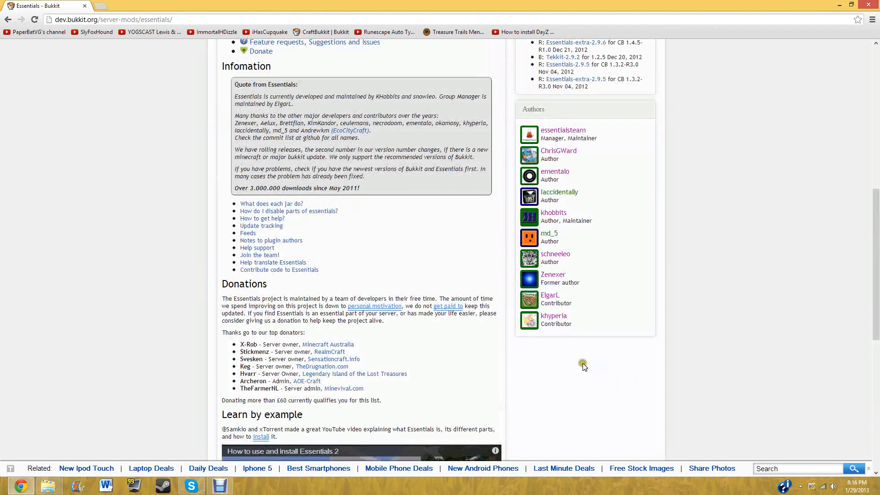
scroll(582, 363, up, 9)
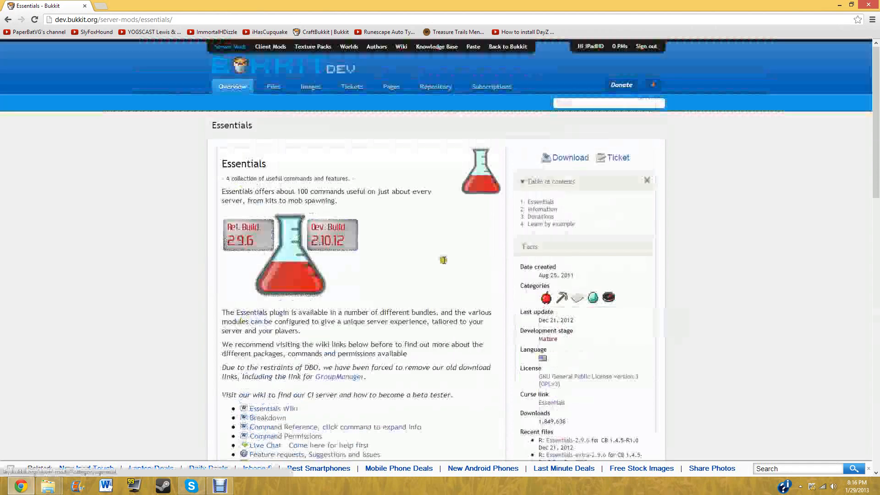
Step: Open the Essentials-2.9.6 download page, look at its change log and file facts, and minimise the browser window
click(568, 158)
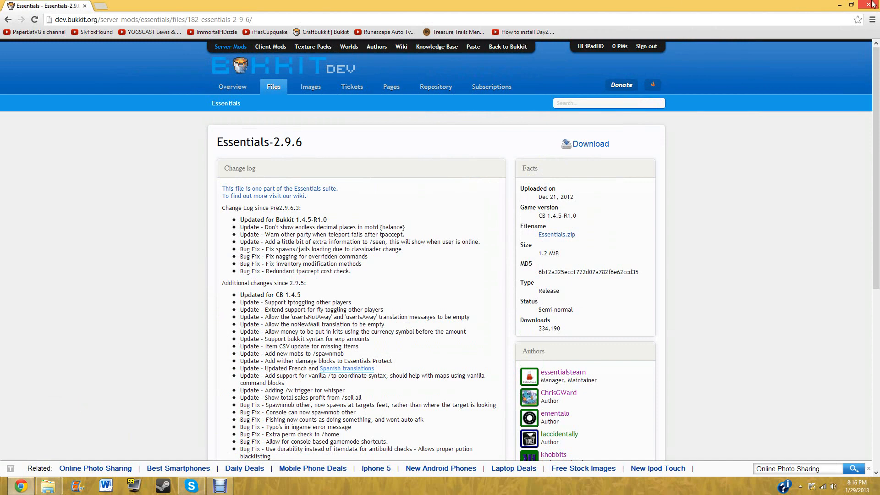
mouse_move(872, 4)
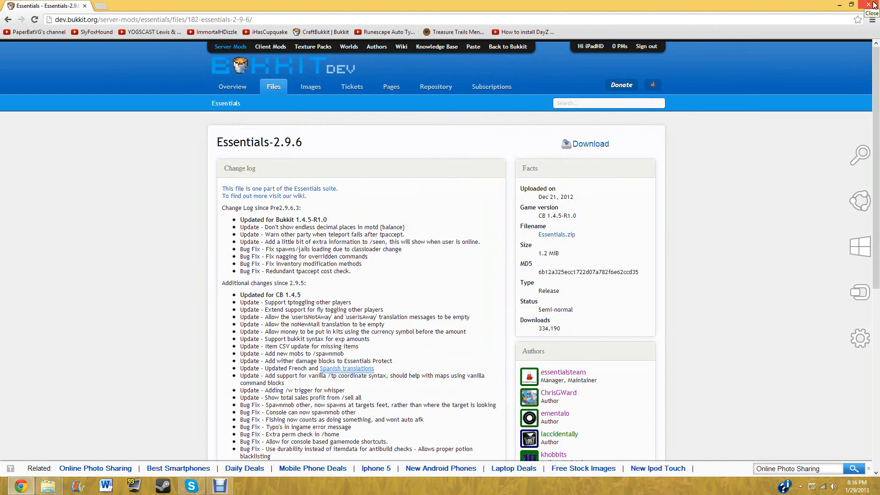
double_click(810, 7)
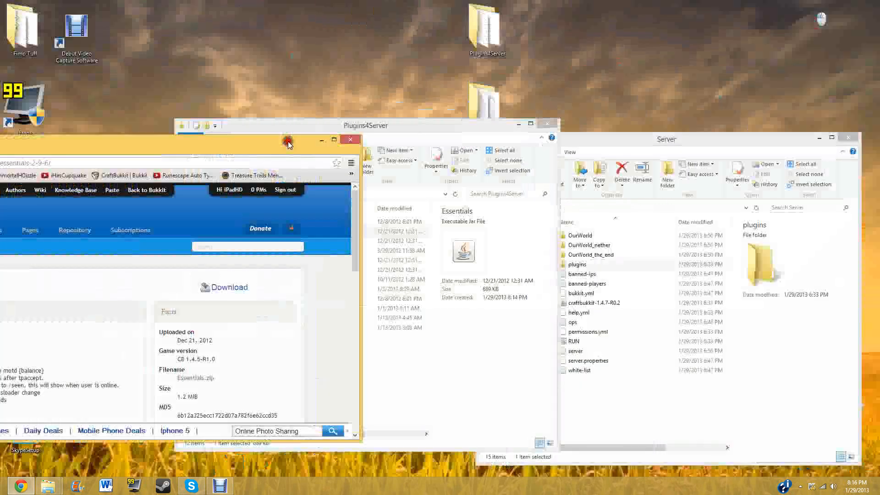
click(329, 140)
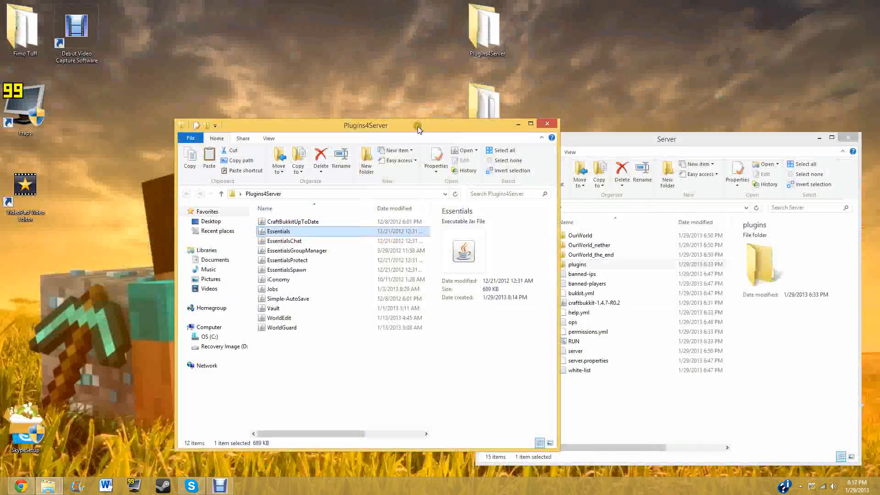
Step: Move the Essentials jar from the Plugins4Server folder into the Server's plugins folder, arranging both windows side by side
drag(415, 120, 302, 50)
click(622, 266)
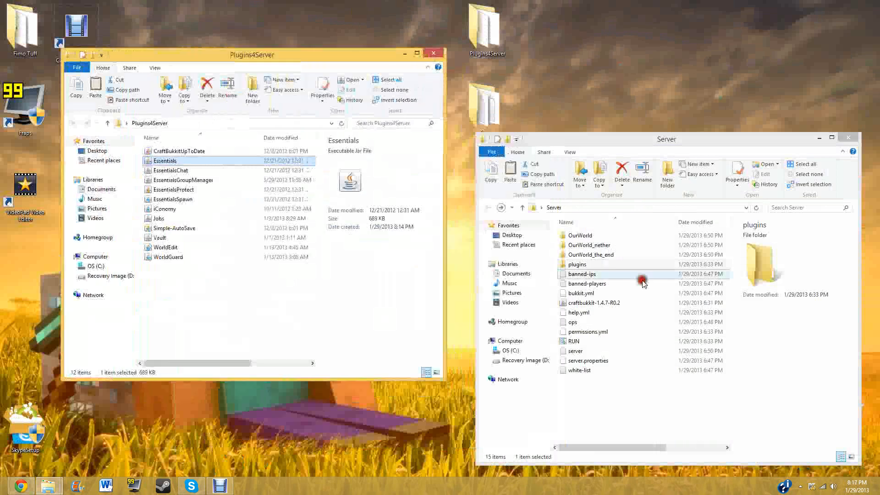
double_click(620, 267)
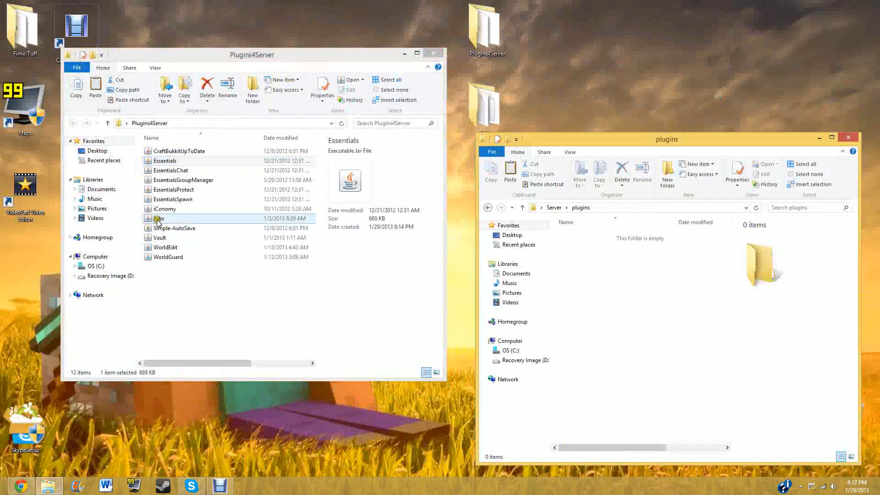
click(185, 159)
drag(183, 164, 664, 327)
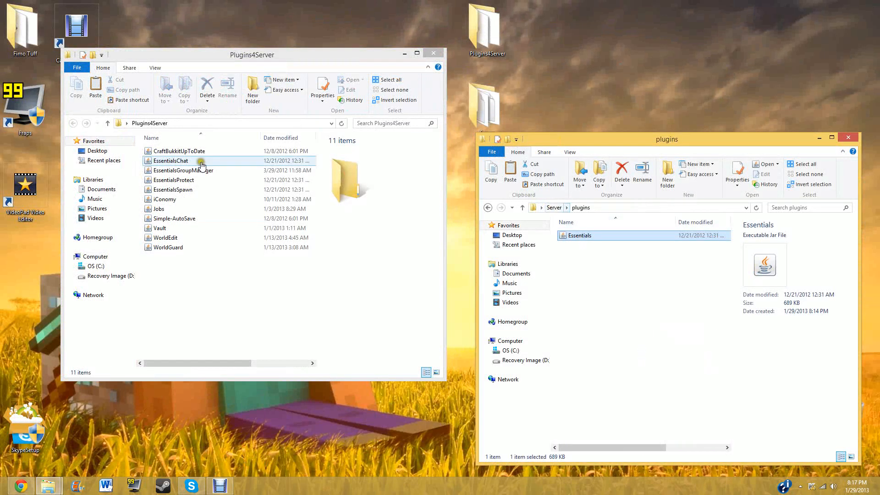
Step: Launch Minecraft from the Games folder inside Fimo Tuff, close that folder, and log in with the saved account
double_click(23, 44)
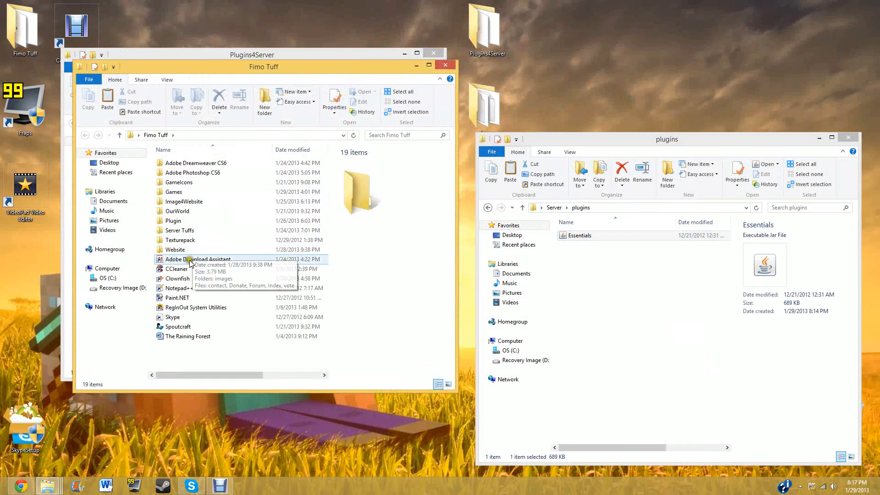
click(190, 202)
double_click(186, 191)
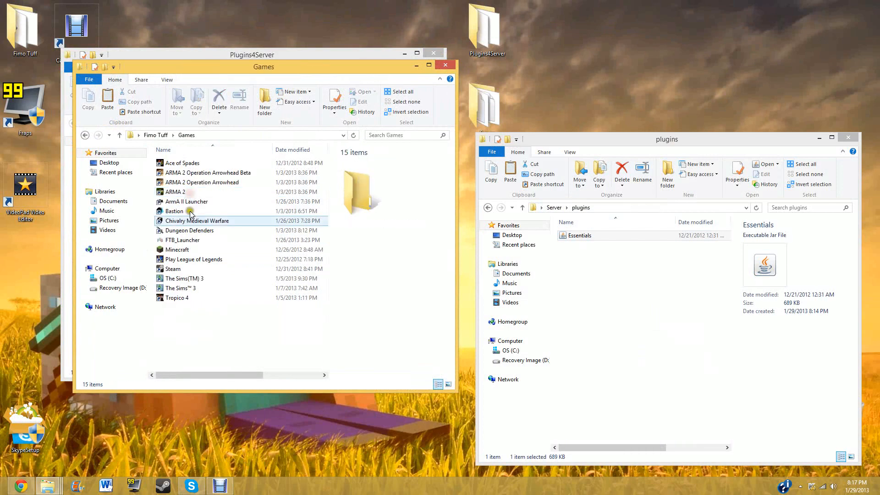
click(183, 250)
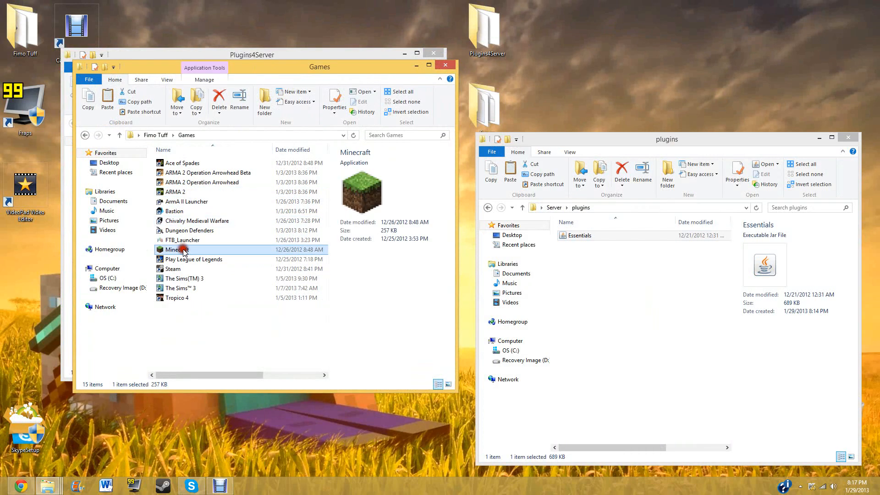
click(444, 67)
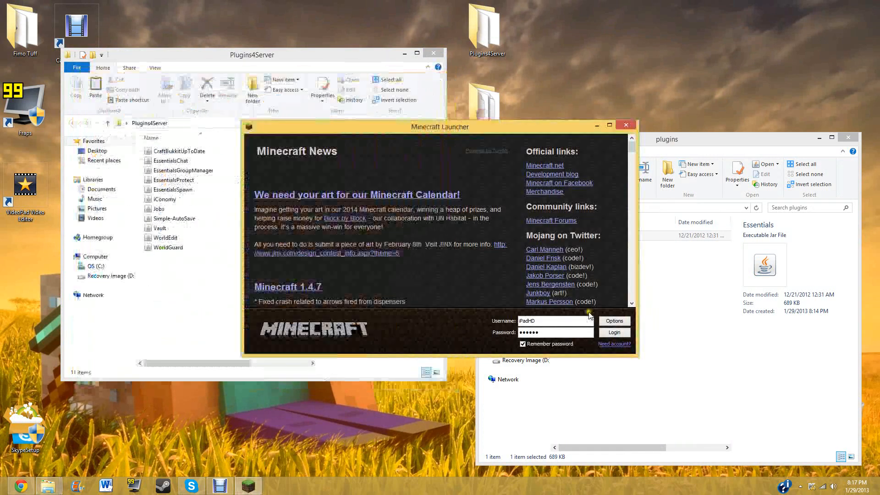
click(614, 333)
Step: Go back up to the Server folder and start the server with the RUN batch file
click(693, 300)
click(553, 209)
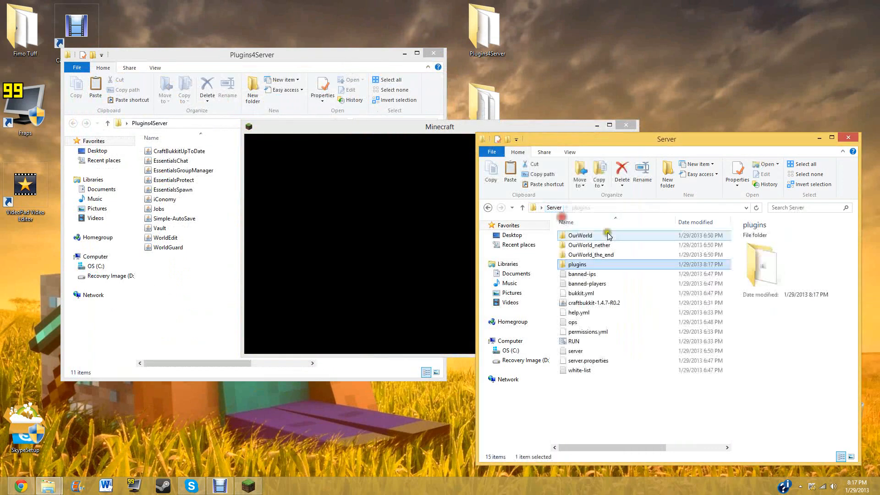
double_click(605, 342)
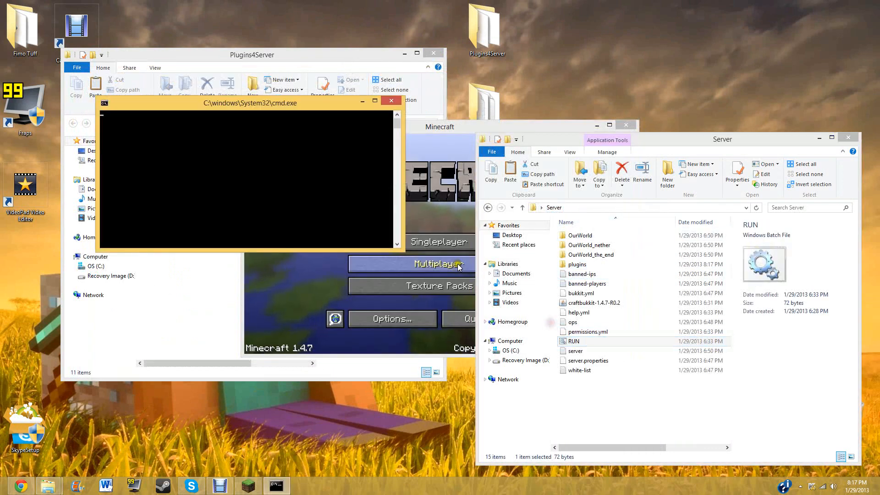
Step: Open Minecraft's multiplayer server list, refresh it, and join the last server listed
click(458, 265)
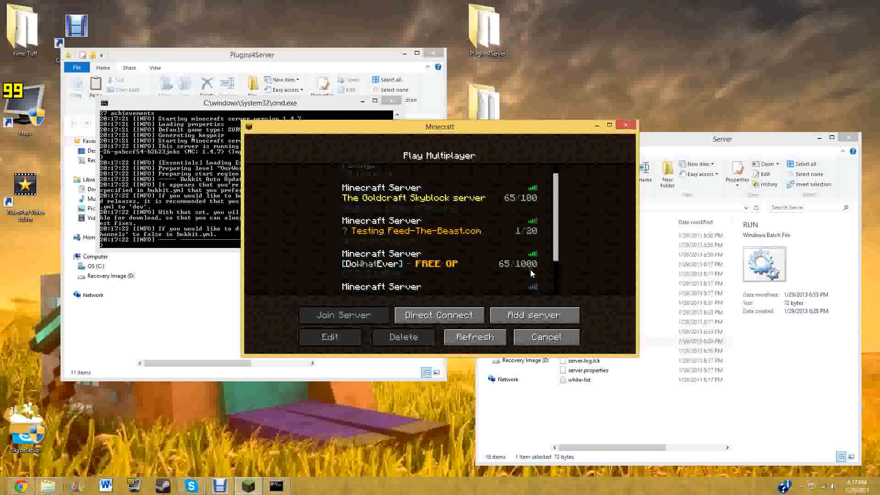
scroll(531, 270, down, 4)
scroll(531, 271, up, 4)
scroll(531, 270, down, 4)
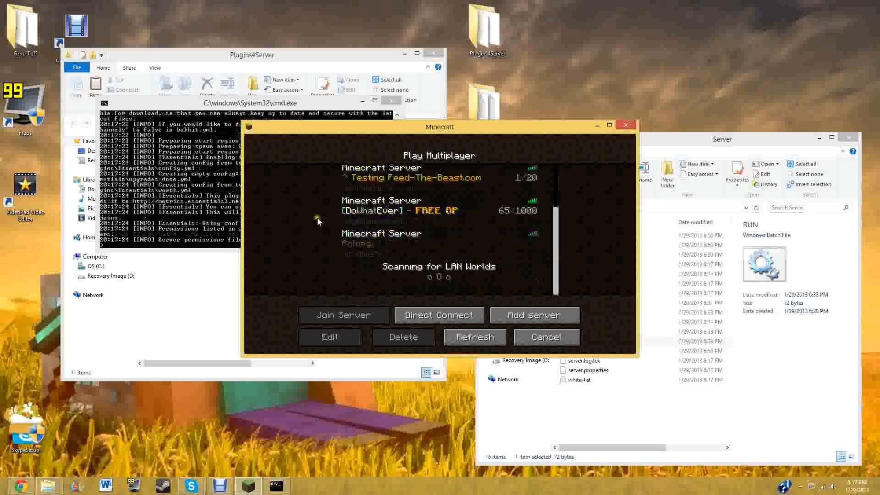
scroll(318, 222, up, 4)
click(484, 341)
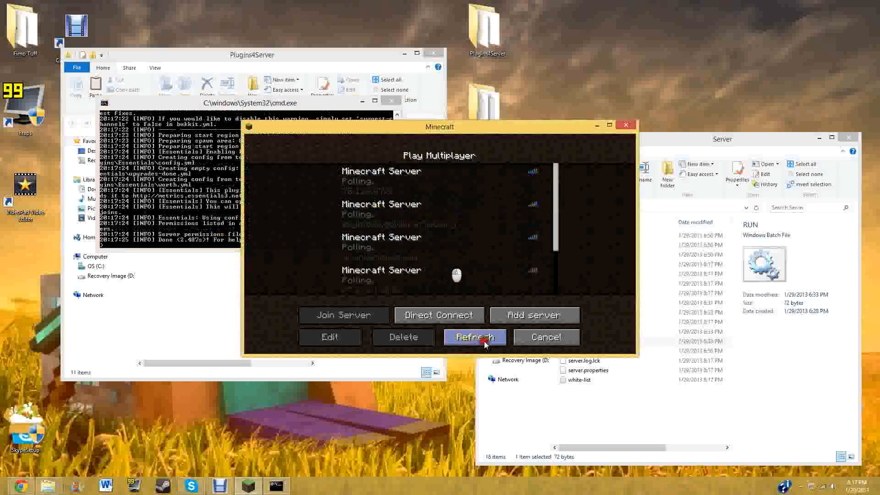
scroll(499, 257, down, 4)
double_click(510, 243)
Step: Check the server console output, return to the game, and post "..." in the chat as an operator
click(212, 225)
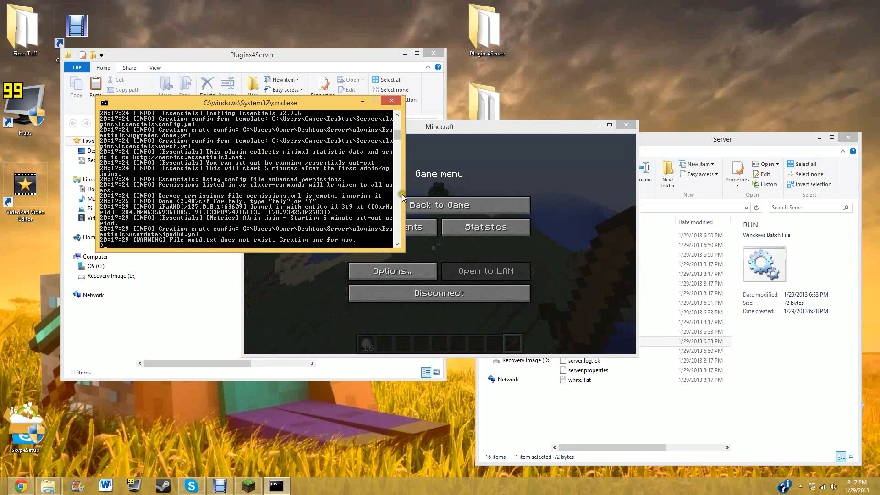
click(439, 208)
text(t)
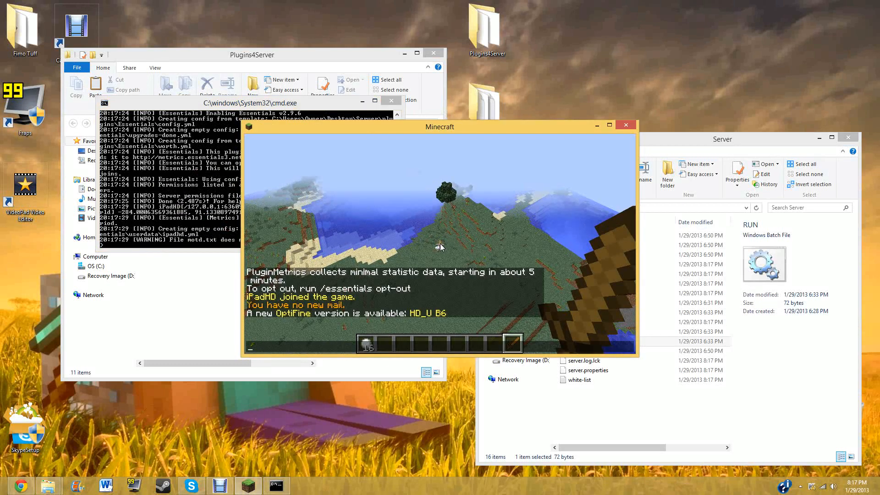
text(...)
key(Return)
key(t)
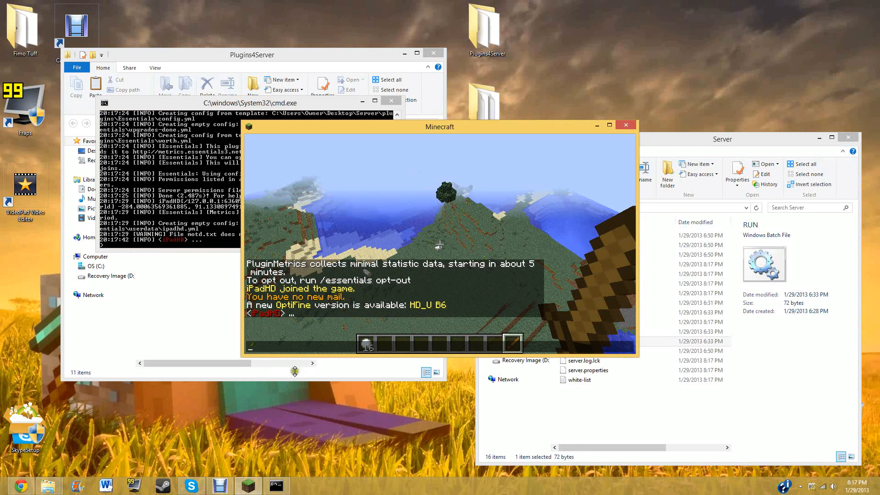
Step: Remove the player's operator status with the Deop command in the server console
click(183, 214)
text(Deop)
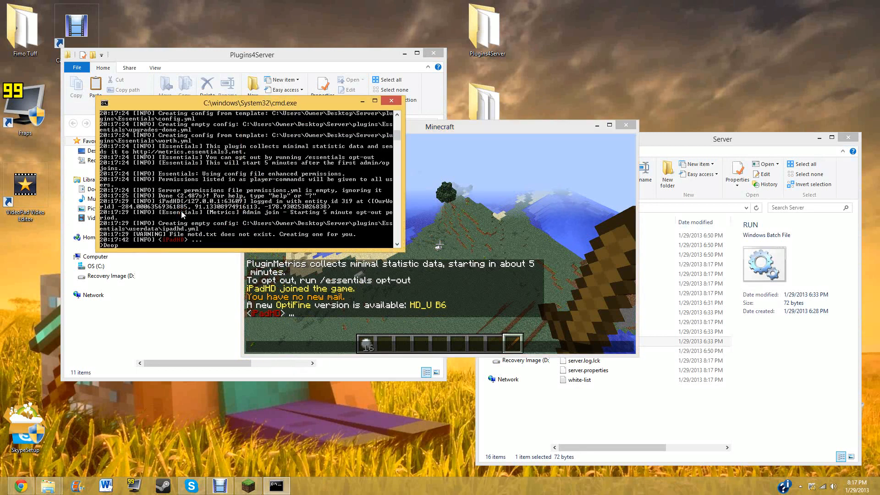
text( iPadHD)
key(Return)
Step: Post "222" in the game chat as a non-operator to compare the name colour
click(308, 294)
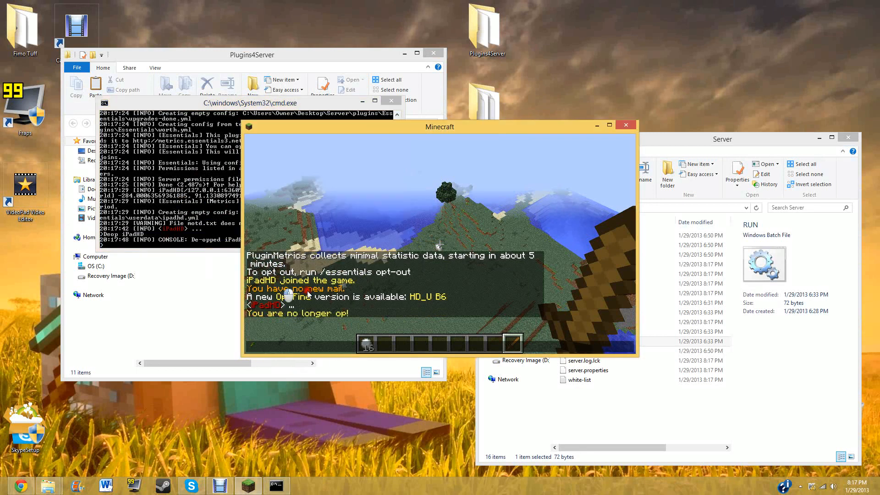
text(222)
key(Return)
key(t)
Step: Open config.yml from the Essentials folder inside the Server's plugins folder in Notepad++
click(705, 313)
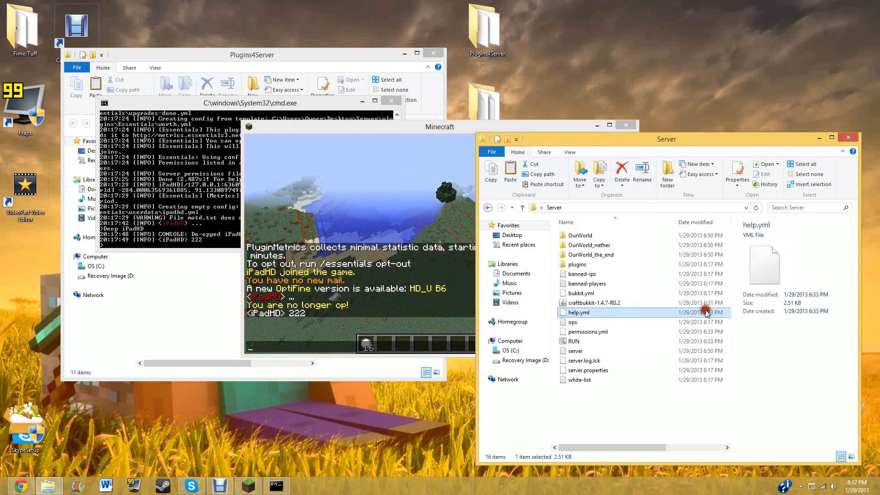
double_click(587, 264)
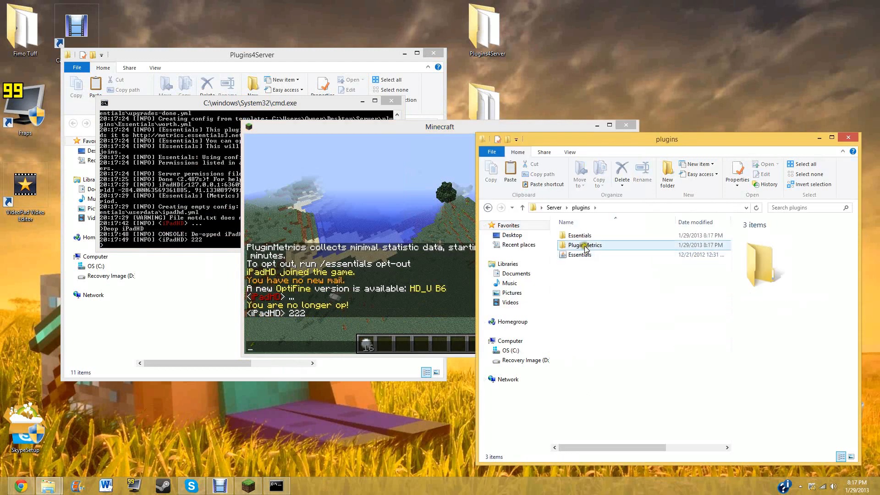
double_click(585, 235)
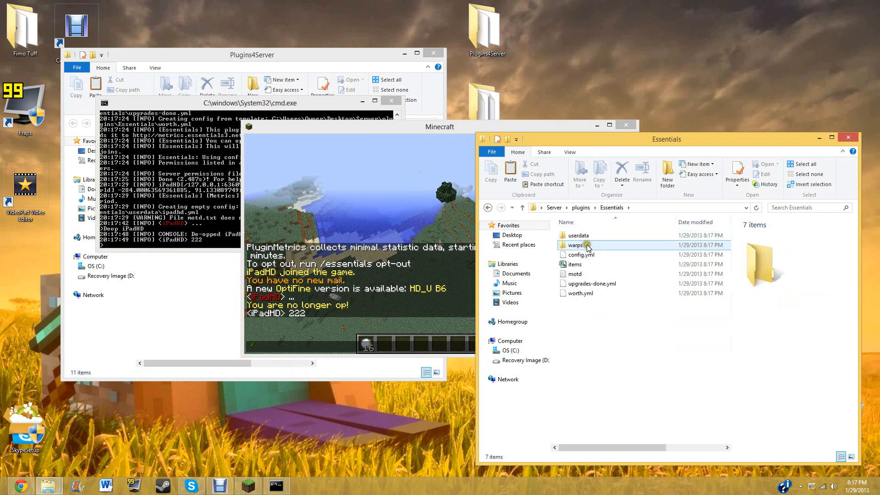
right_click(583, 255)
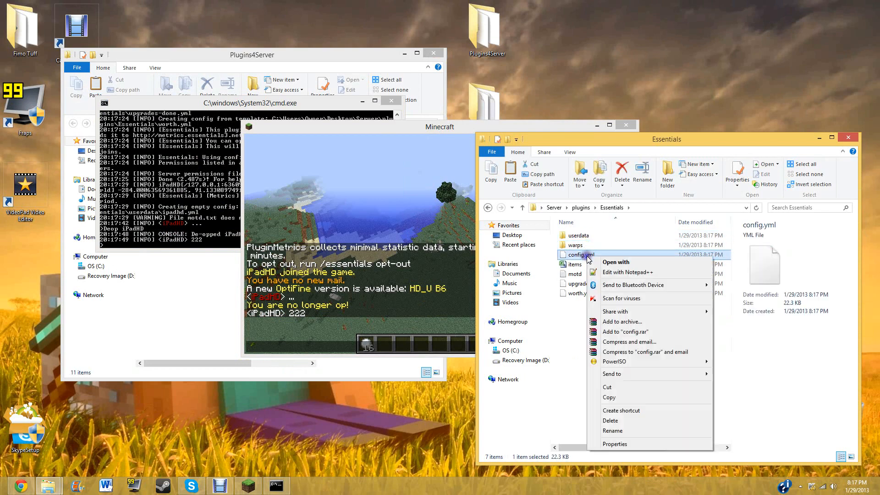
click(606, 272)
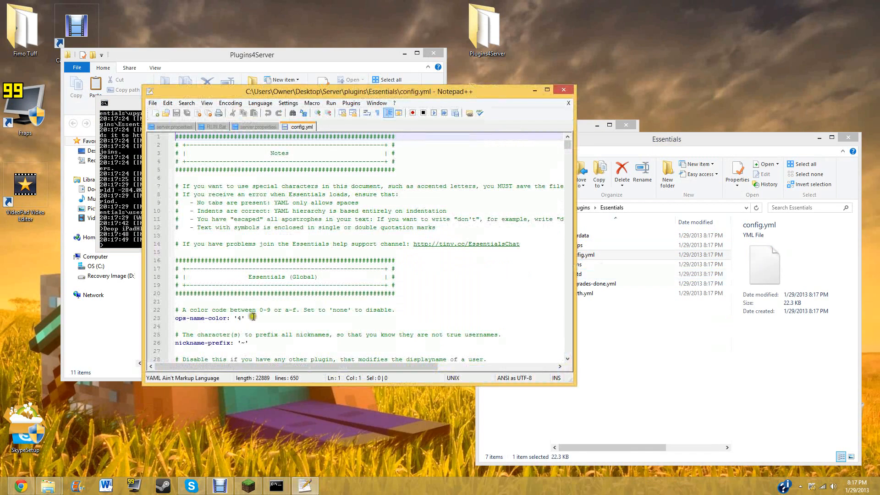
Step: Set ops-name-color to 'd' in the Essentials config.yml and save the file
click(241, 320)
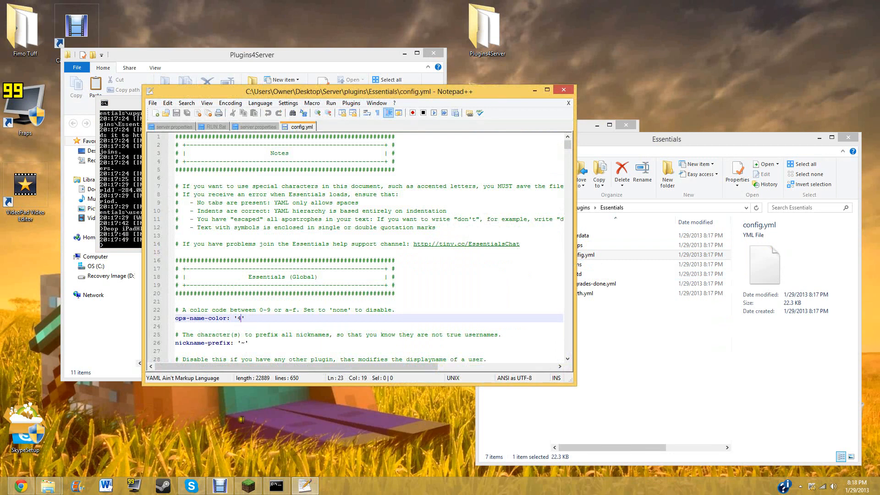
mouse_move(250, 319)
mouse_down()
mouse_move(183, 316)
mouse_move(237, 316)
mouse_up()
click(241, 318)
key(BackSpace)
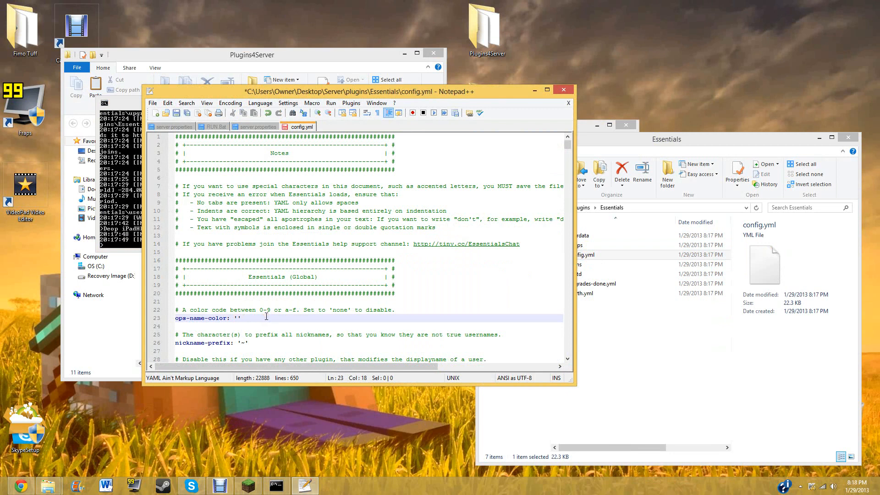
key(ctrl+s)
Step: Run the reload command in the server console and bring the Minecraft window back up
key(alt+Tab)
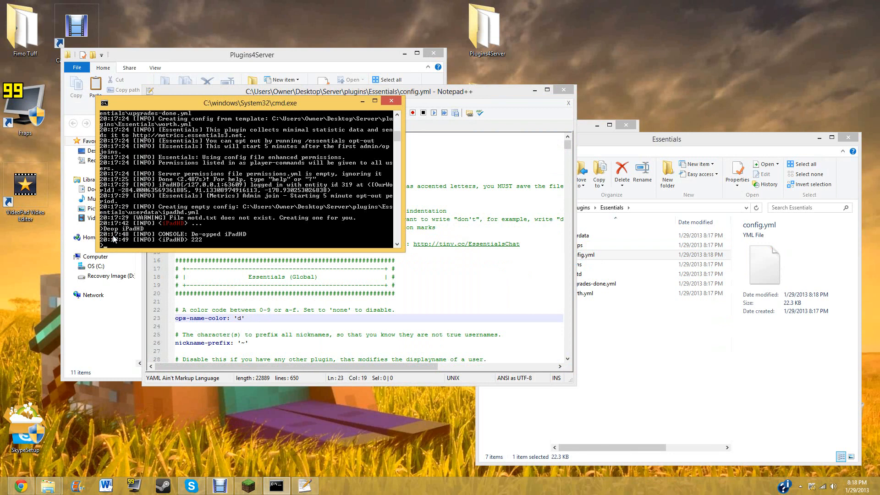
key(Return)
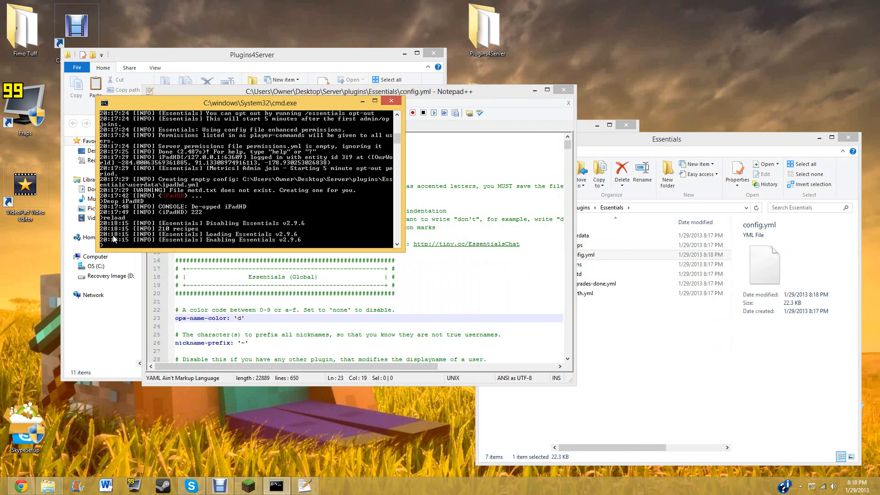
click(256, 487)
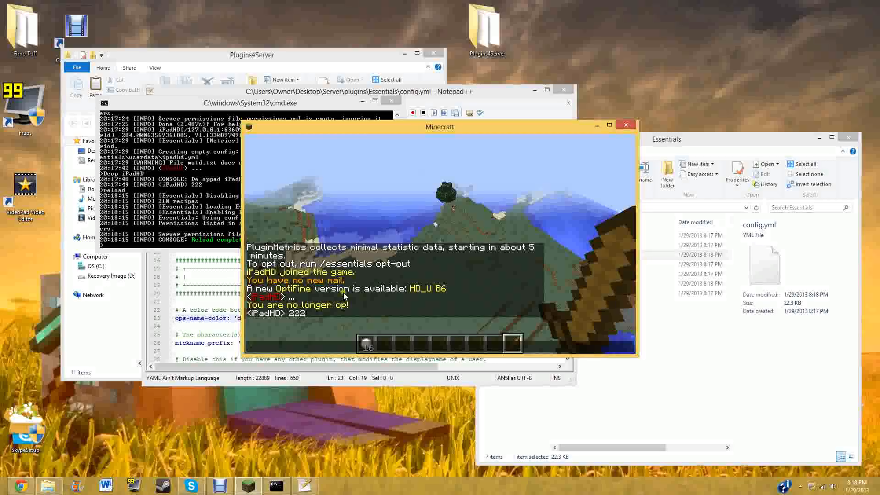
Step: Give the player operator status again with the op command in the server console
click(214, 228)
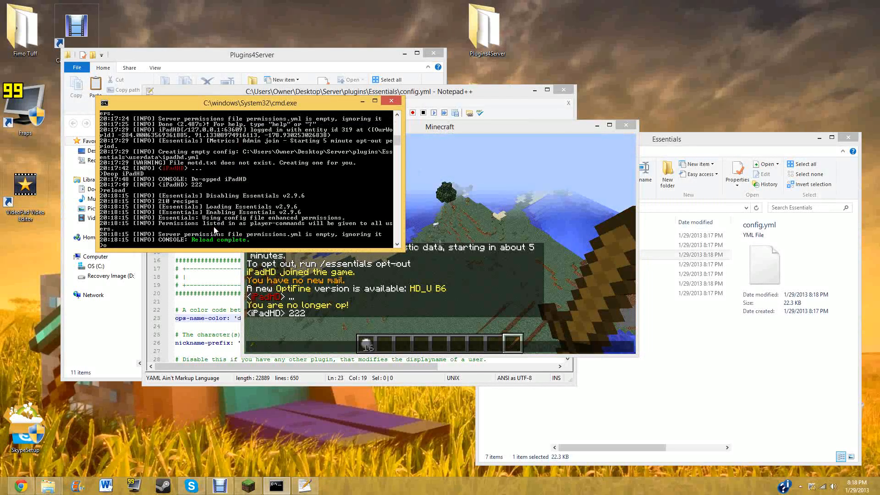
text(op ipadhd)
key(Return)
Step: Post "..." in the game chat to test the operator name colour, and resume moving around the world
click(327, 285)
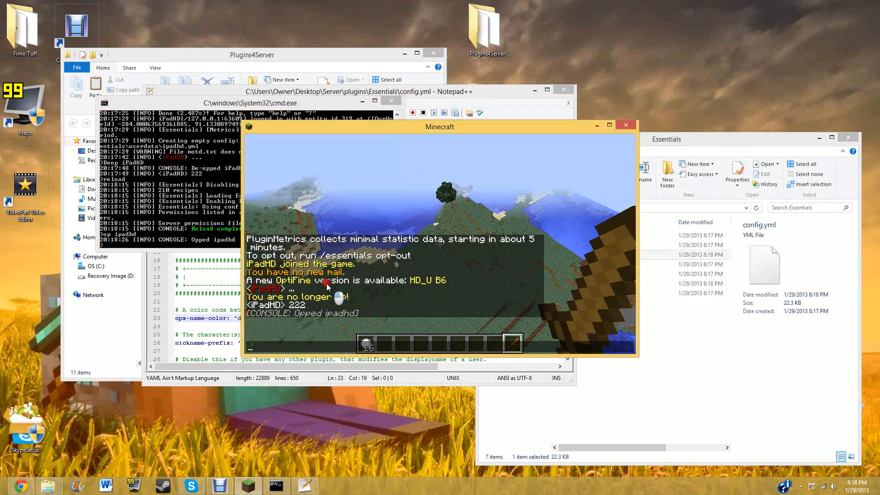
text(...)
key(Return)
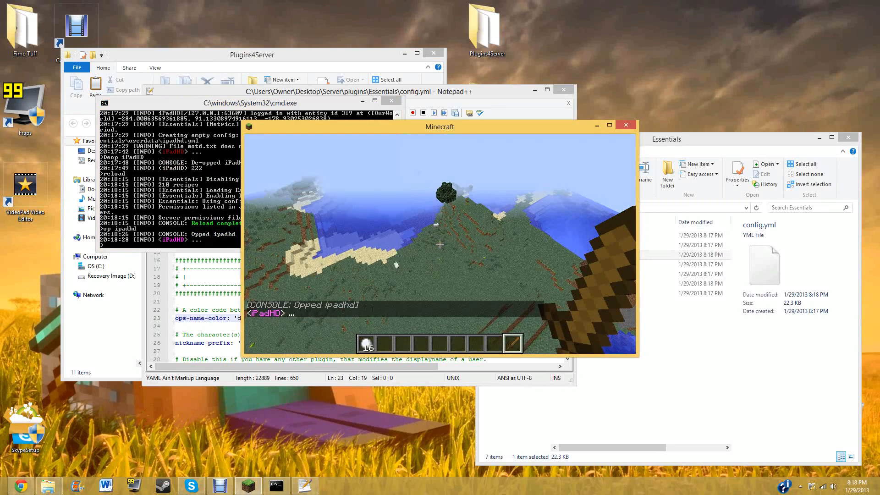
key(w)
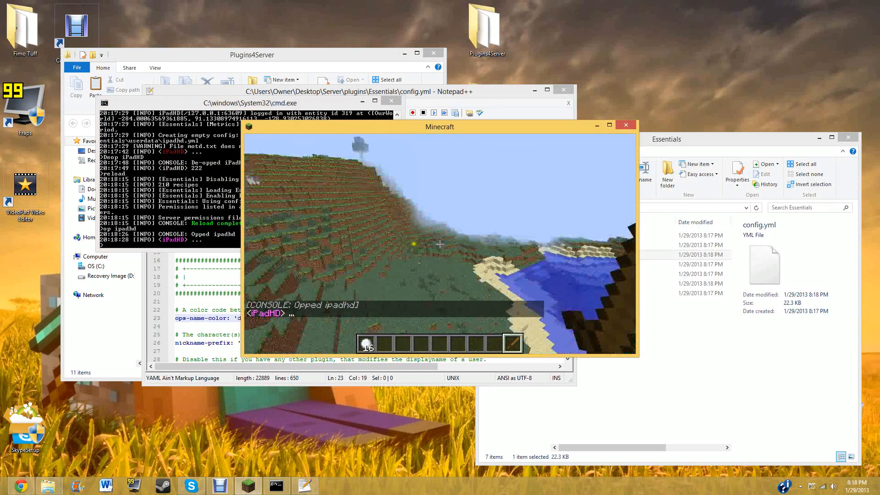
Step: Set ops-name-color to 'c' in the Essentials config.yml and save the file
key(w)
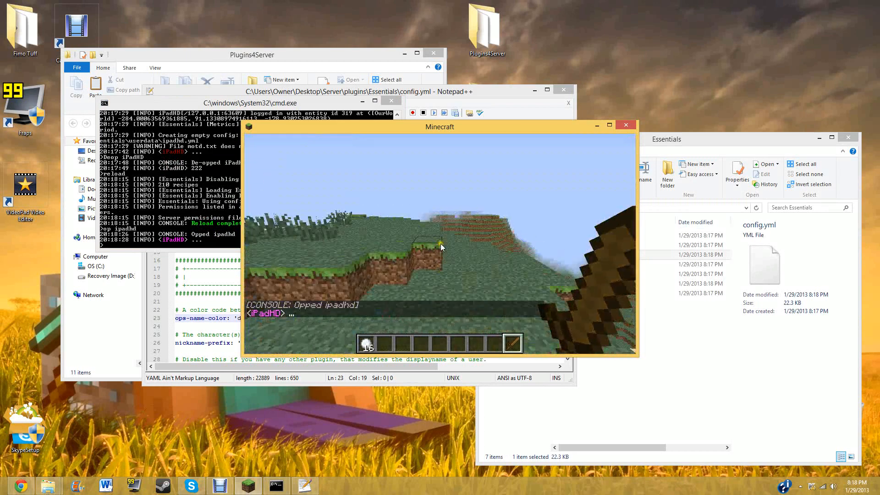
key(Escape)
click(305, 485)
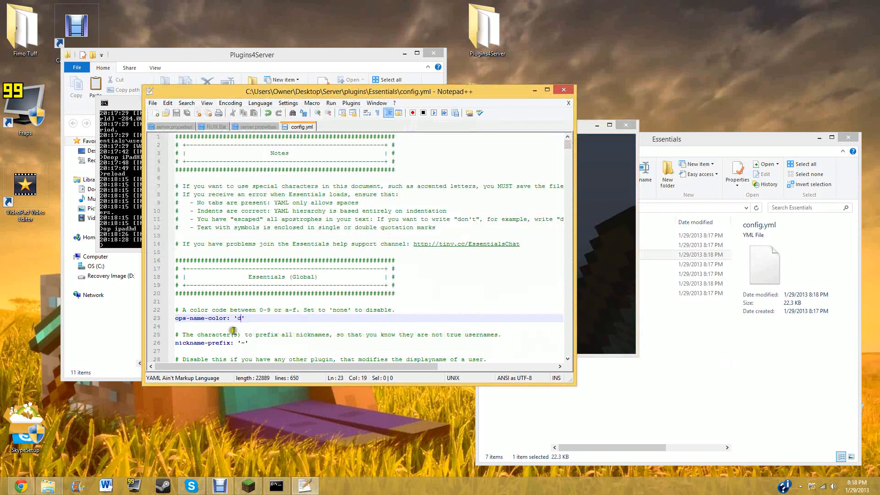
key(BackSpace)
text(c)
key(ctrl+s)
Step: Run the reload command in the server console and return to the Minecraft window
click(154, 235)
click(137, 236)
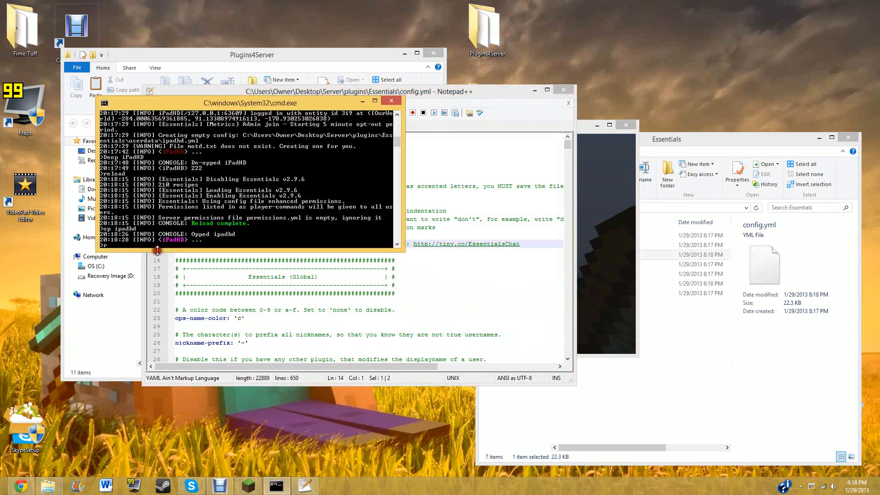
text(reload)
key(Return)
click(248, 486)
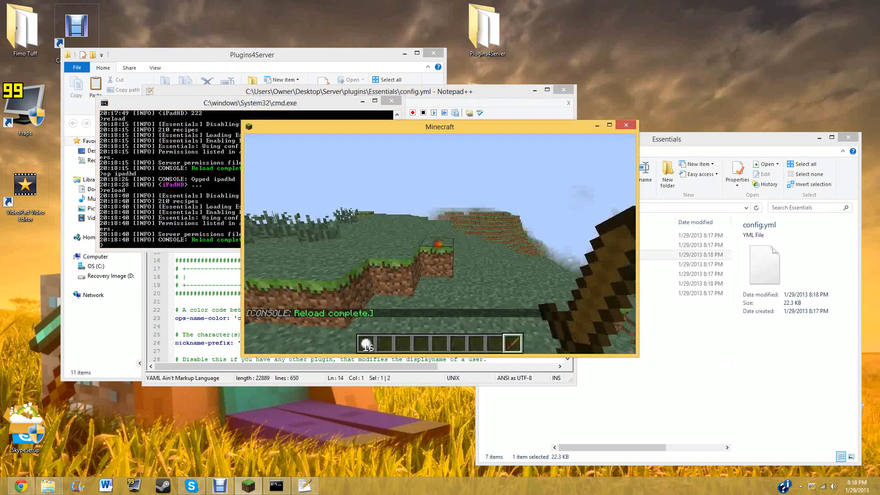
Step: Post "..." in the game chat to test the new operator name colour
text(t)
text(...)
key(Return)
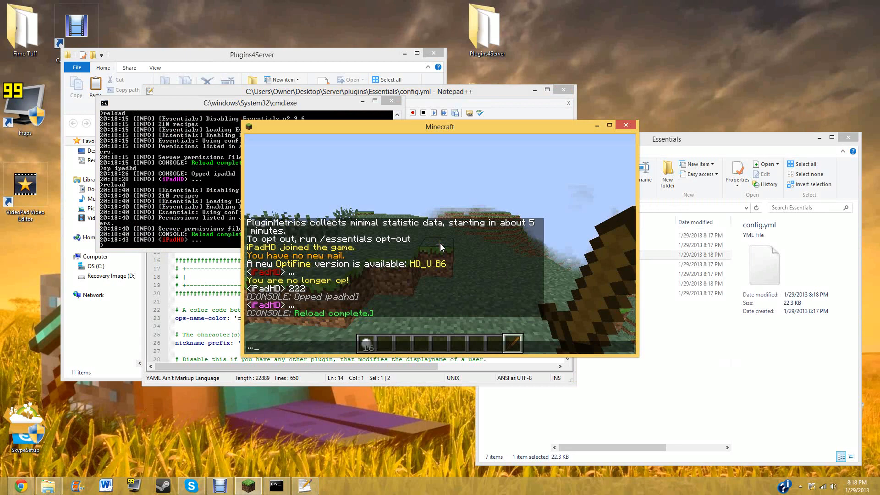
Step: View pages 1 to 3 of the in-game help to examine the commands available to an operator
key(t)
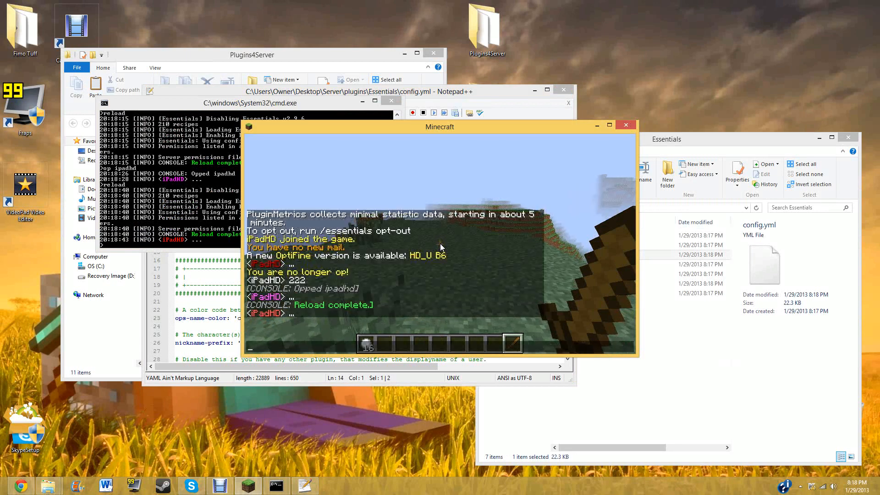
text(/help)
key(Return)
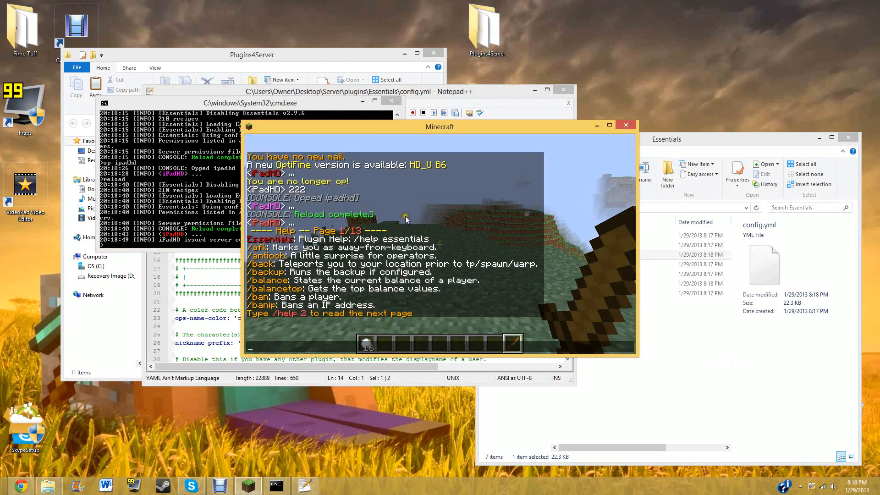
text(/help 2)
key(Return)
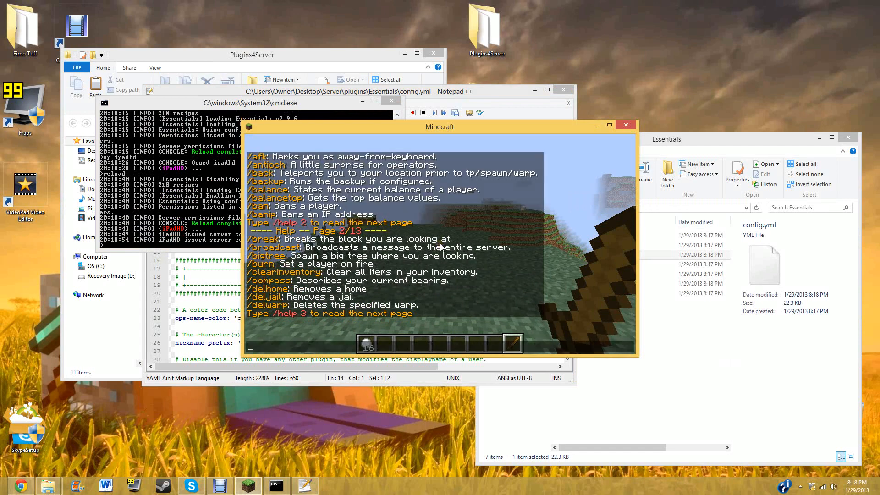
text(/help 3)
key(Return)
key(t)
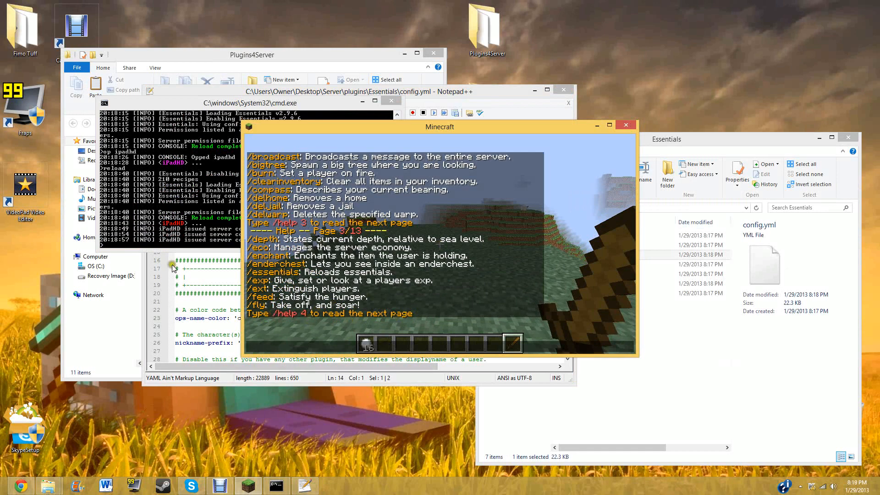
Step: Remove the player's operator status with the deop command in the server console
click(169, 235)
text(deop ipadhd)
key(Return)
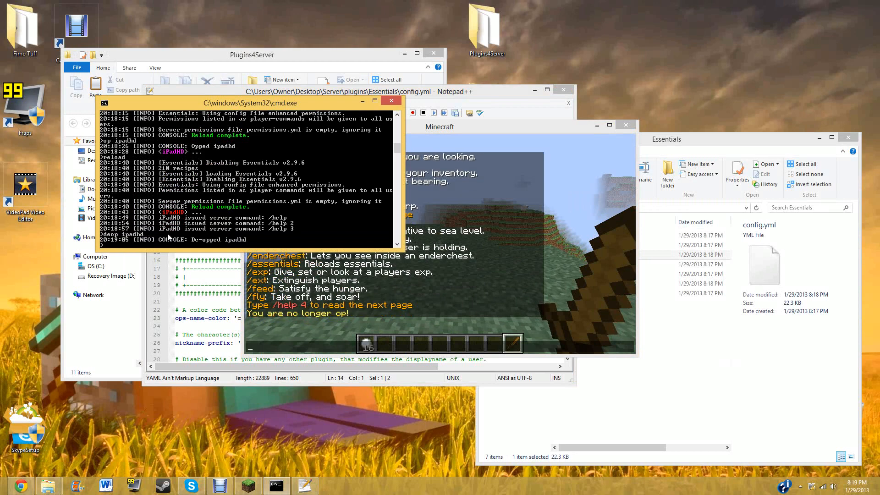
Step: Run /help in the game chat as a regular player and compare the list with the earlier operator help pages
click(436, 307)
text(/help)
key(Return)
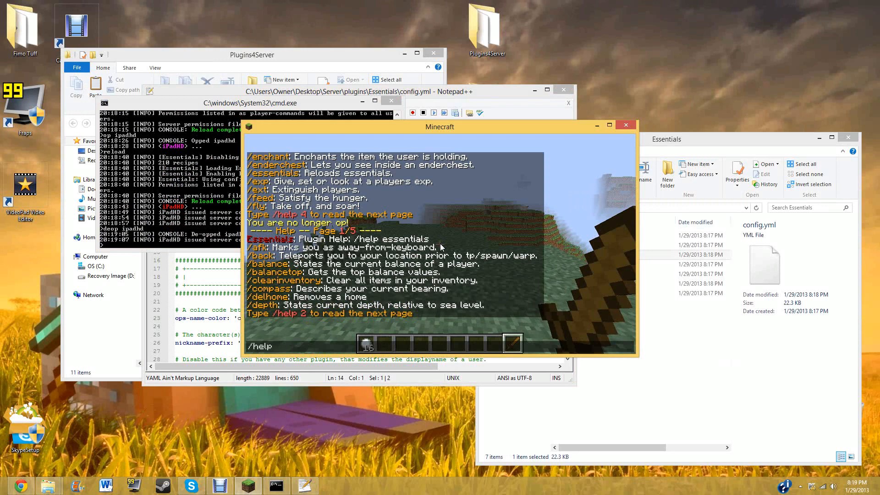
scroll(460, 217, up, 5)
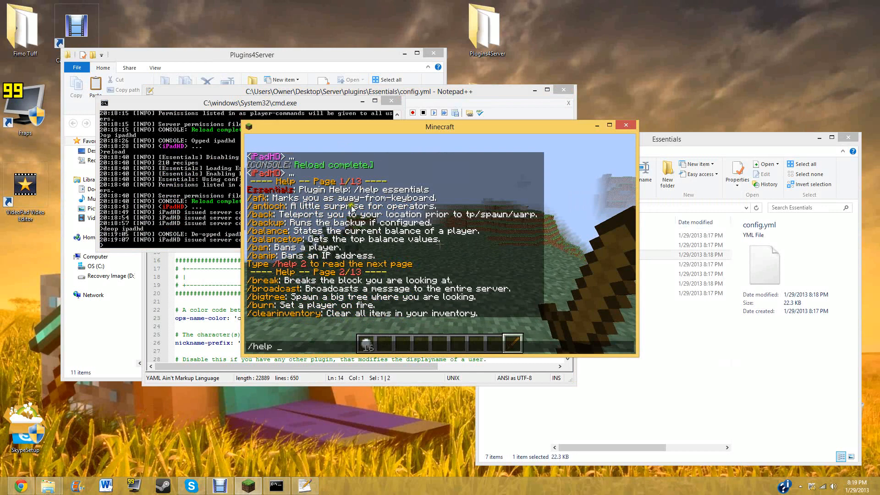
scroll(362, 261, down, 5)
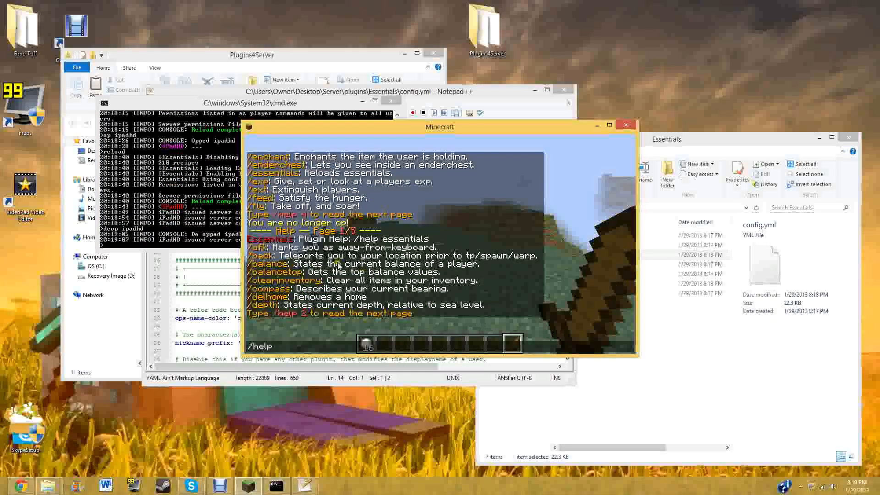
Step: View help pages 2 to 5 in the game chat to examine the remaining commands for regular players
text(2)
key(Return)
text(/help 3)
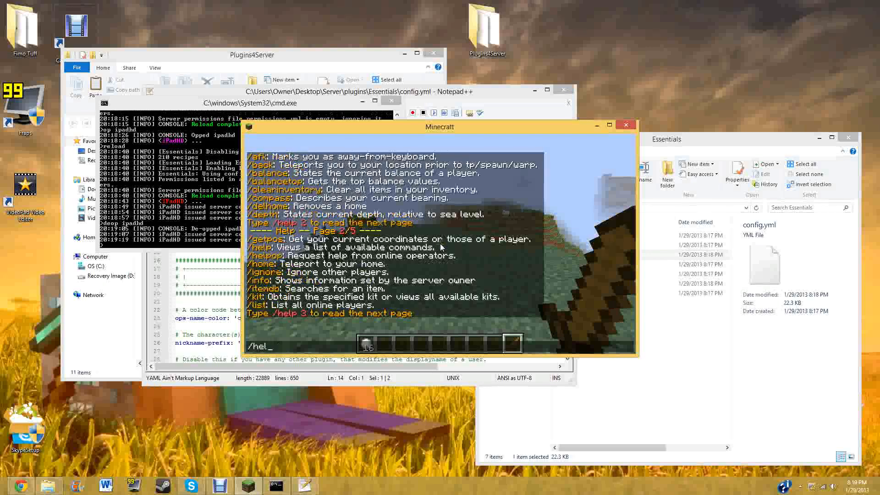
key(Return)
text(/help 4)
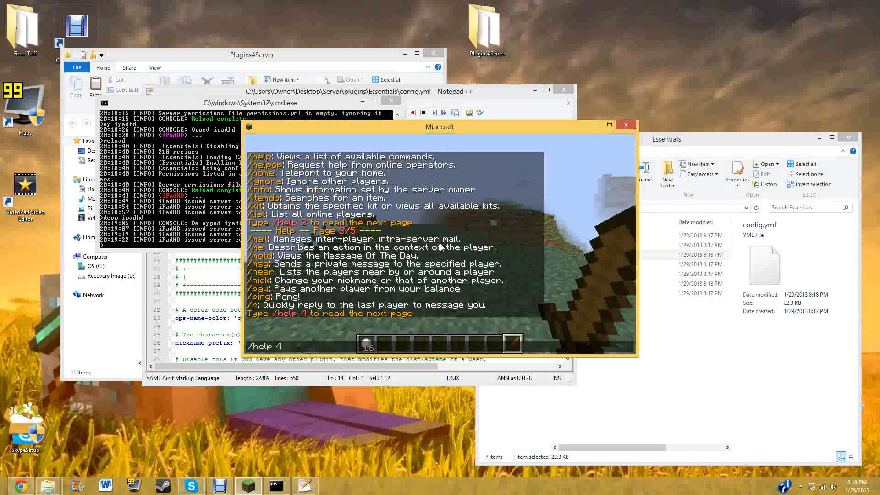
key(Return)
text(/help)
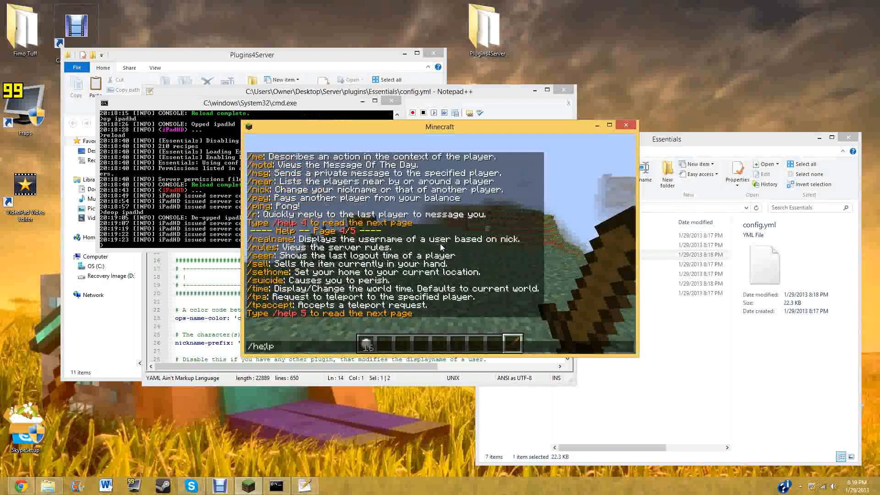
text( 5)
key(Return)
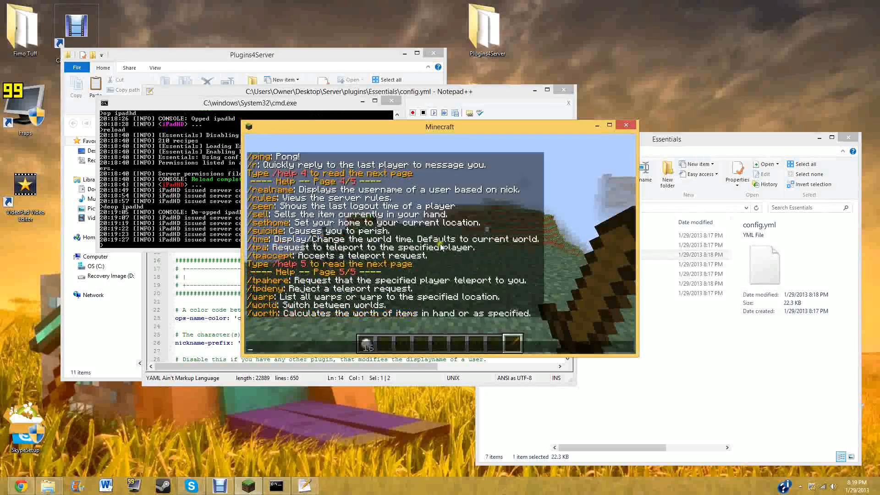
Step: Return to config.yml in Notepad++ and examine the player-commands list of permissions given to regular players
click(672, 327)
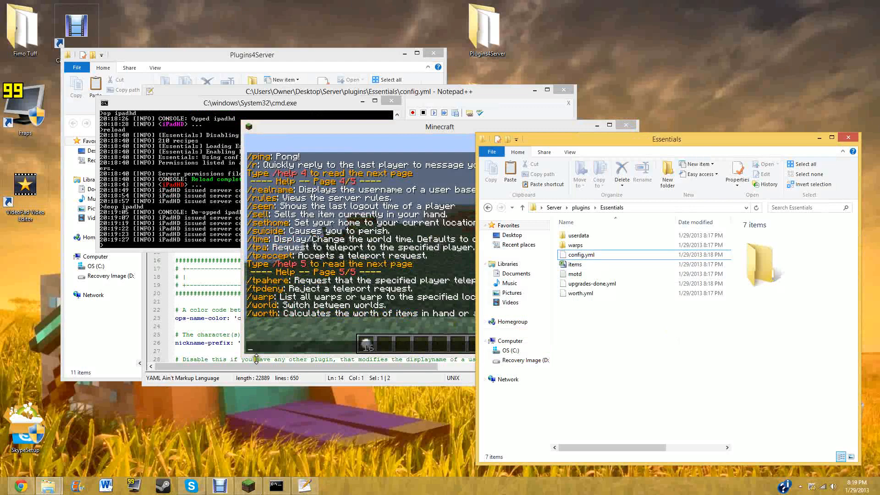
click(194, 335)
scroll(260, 351, down, 2)
scroll(261, 351, down, 18)
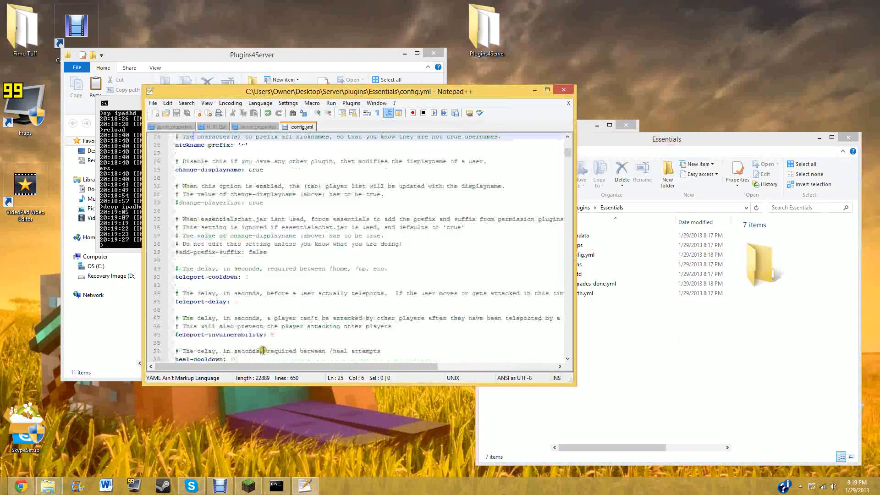
scroll(262, 350, down, 18)
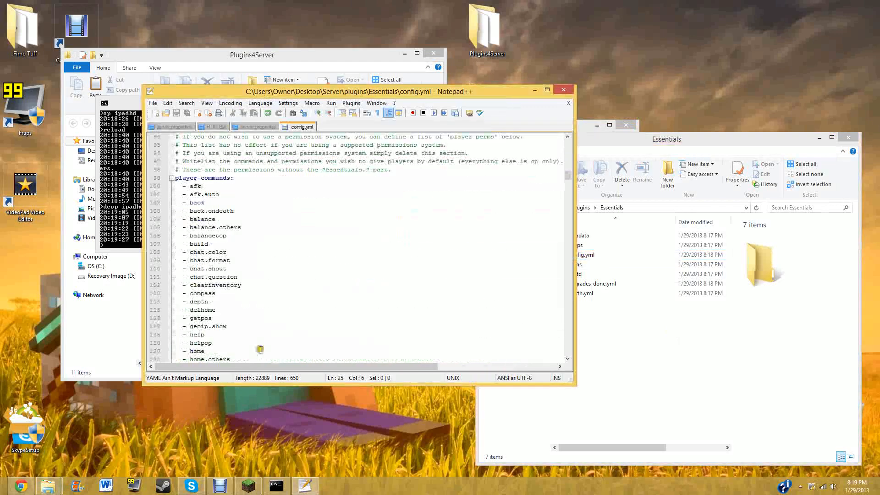
scroll(220, 317, down, 14)
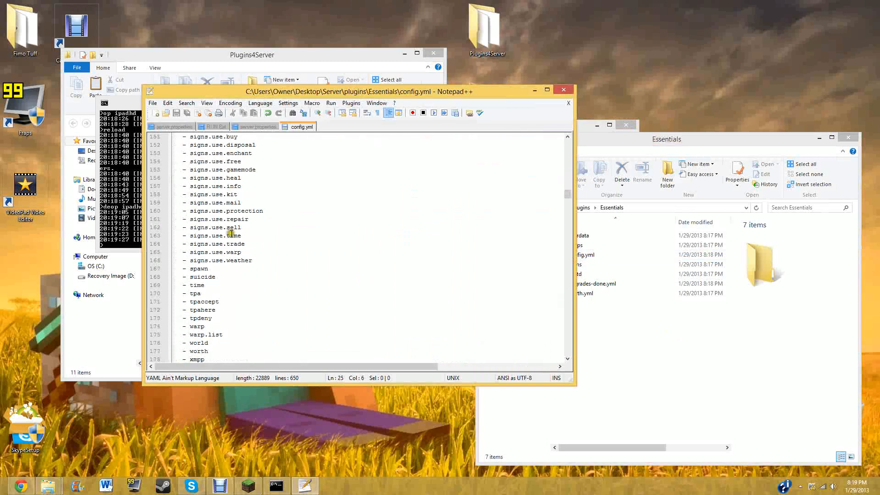
scroll(249, 314, up, 20)
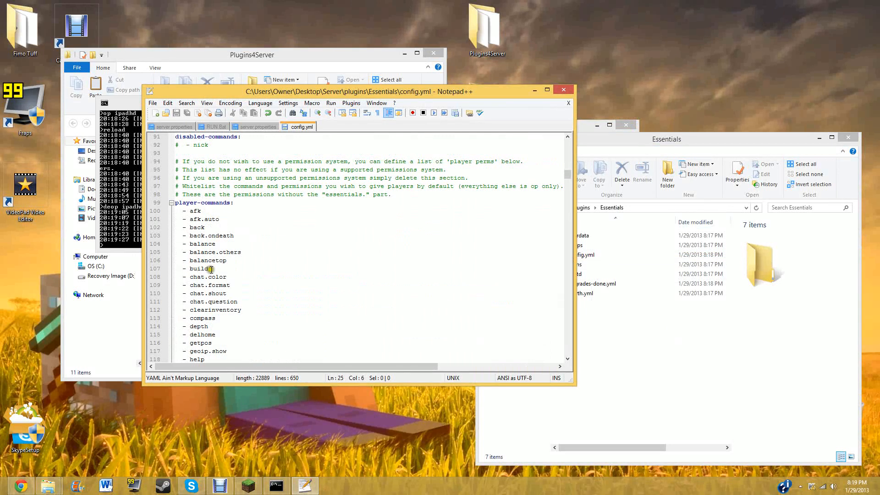
scroll(222, 352, down, 3)
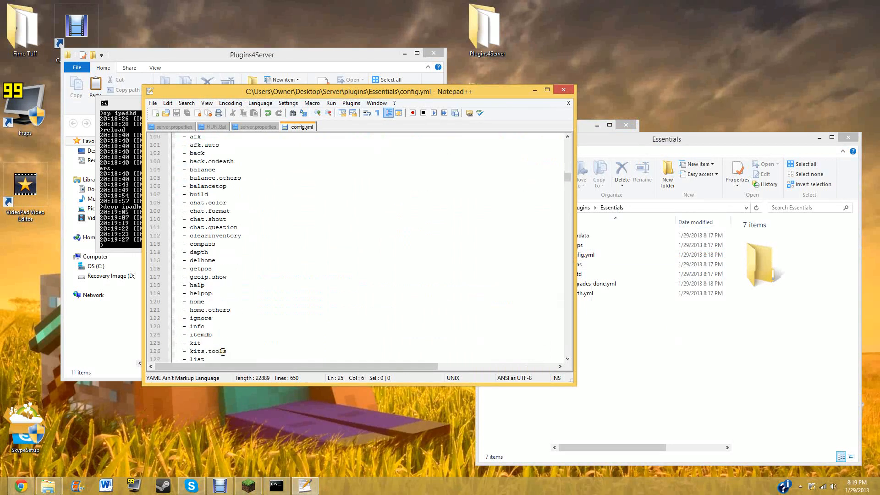
Step: Try deleting the build entry from the player-commands list, and undo the deletion
drag(220, 195, 165, 201)
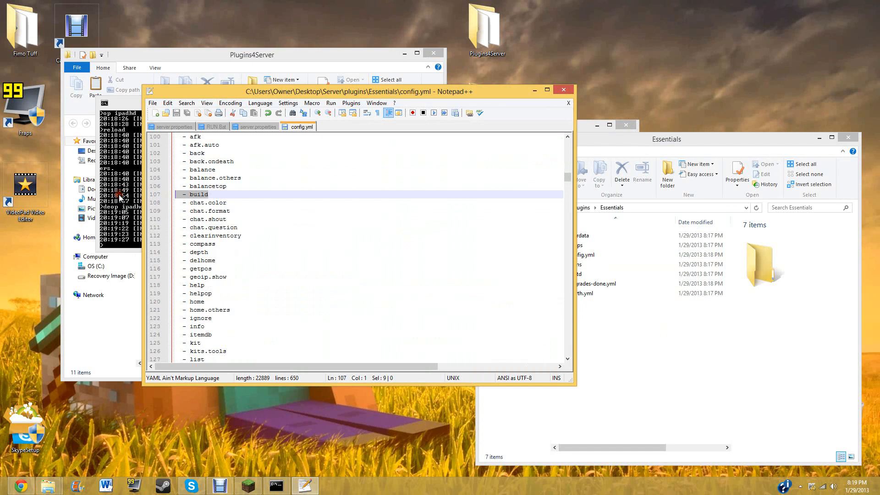
key(BackSpace)
key(BackSpace)
key(ctrl+z)
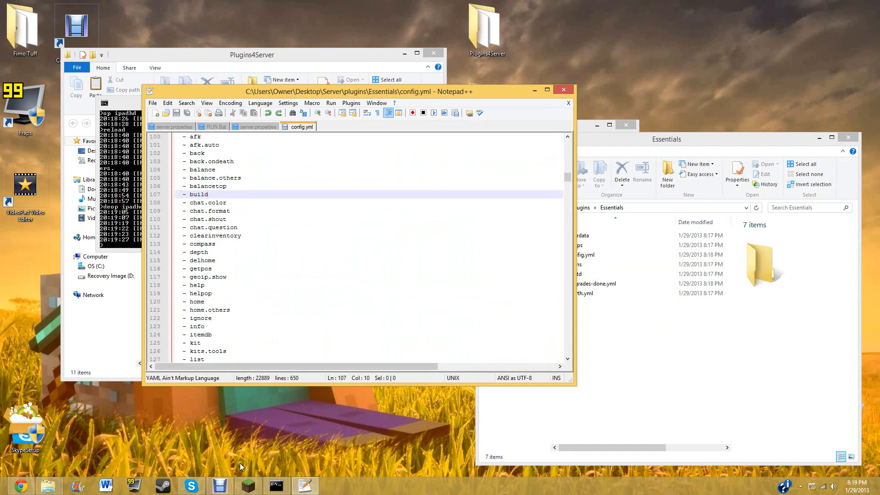
Step: Highlight the home.others entry in the player-commands list
scroll(215, 312, down, 3)
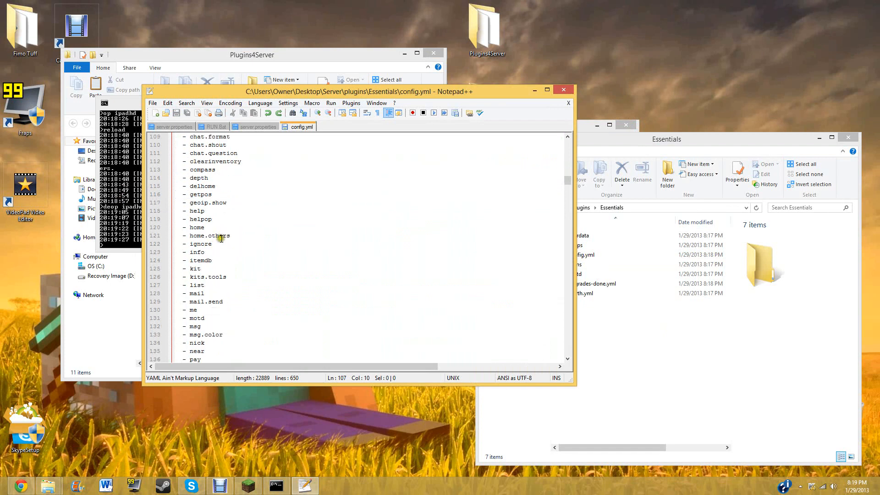
click(154, 237)
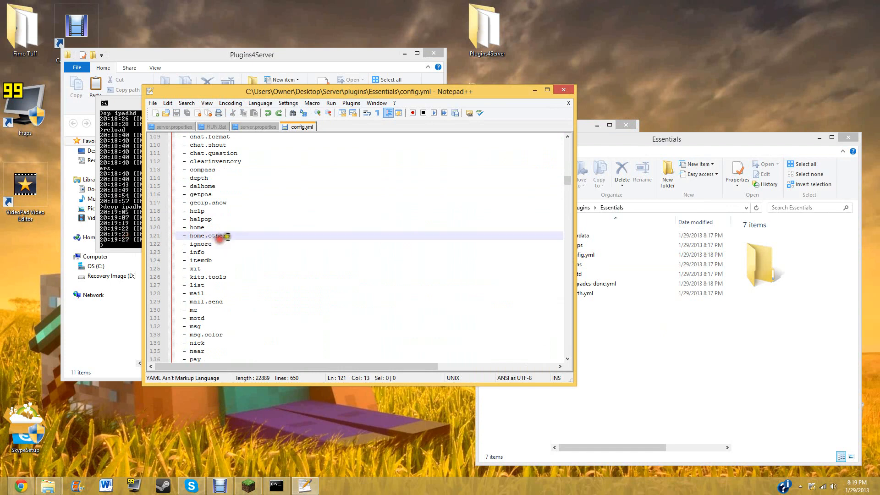
drag(231, 237, 176, 238)
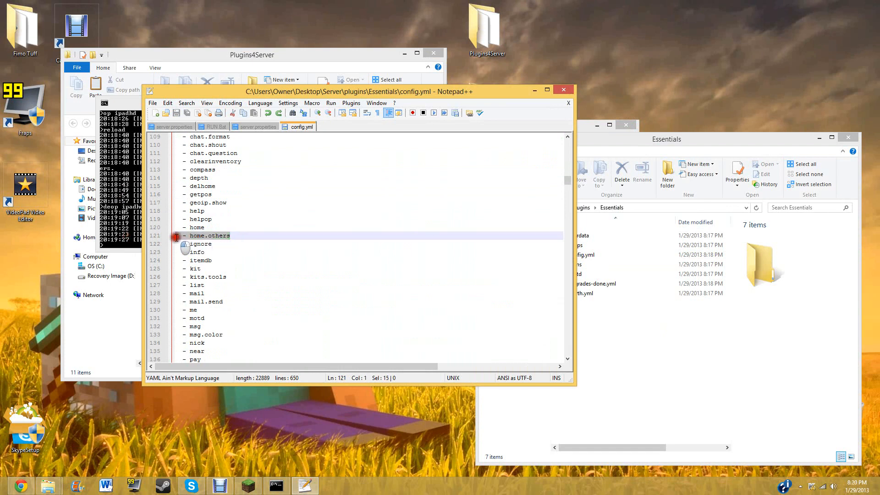
Step: Switch to Minecraft, set a home with /sethome, and try to set a second one with /sethome 2
click(248, 486)
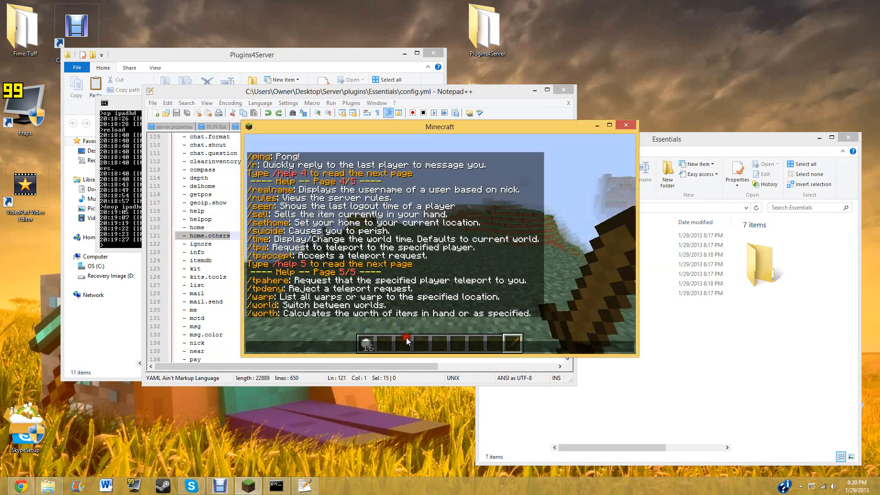
text(/sethome)
key(Return)
text(/)
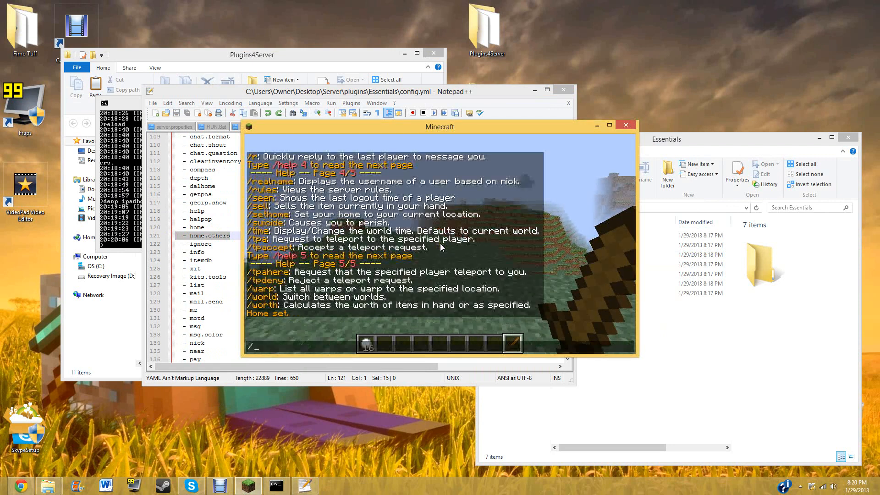
text(sethome 2)
key(Return)
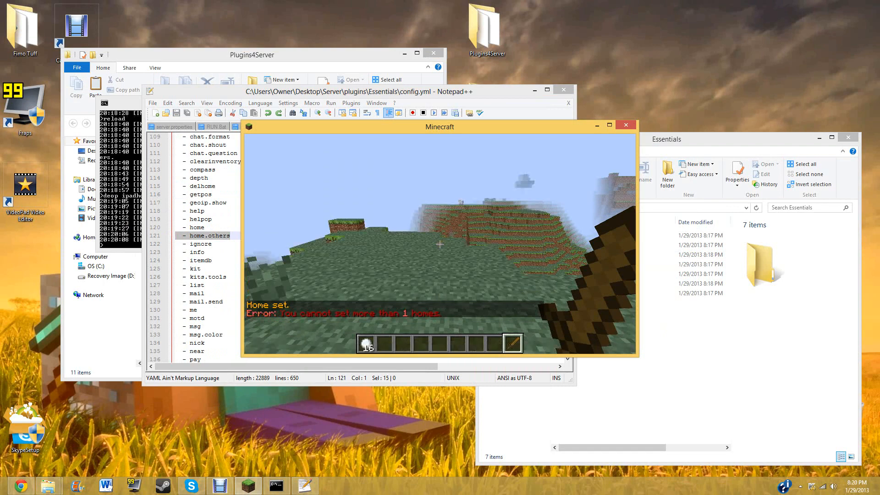
Step: Point out the motd entry in the player-commands list and run /motd in the game chat
key(t)
click(200, 317)
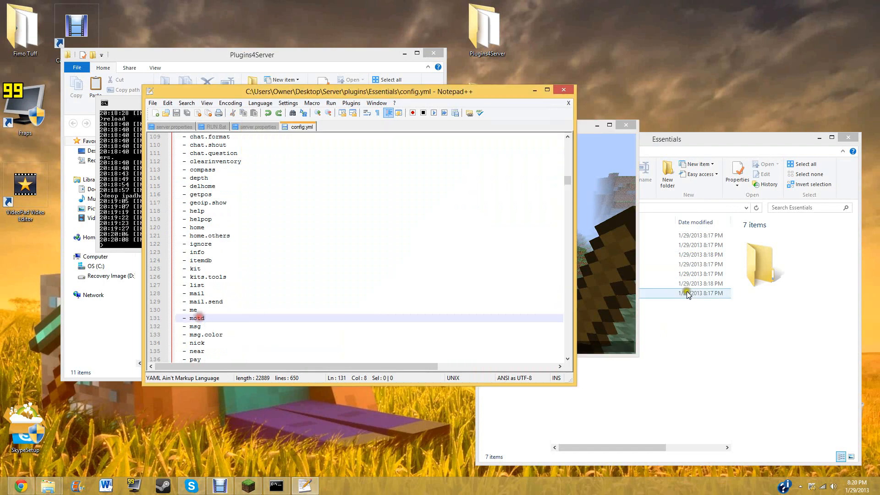
click(627, 305)
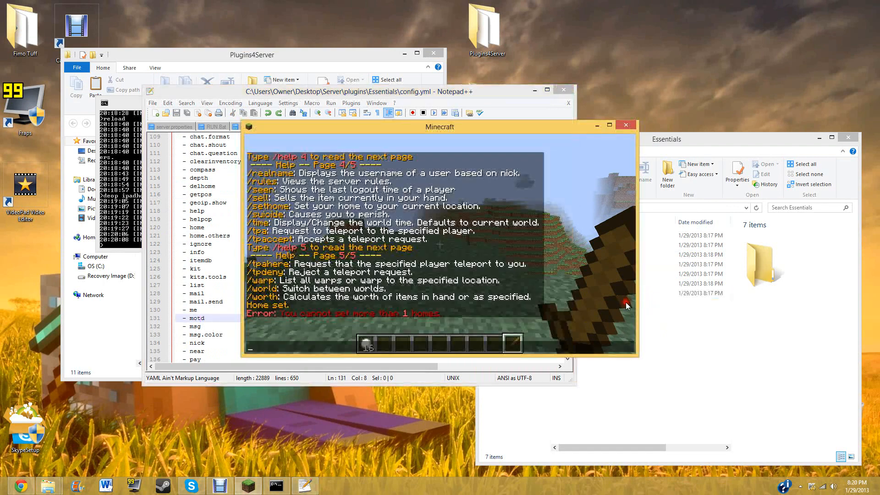
text(/)
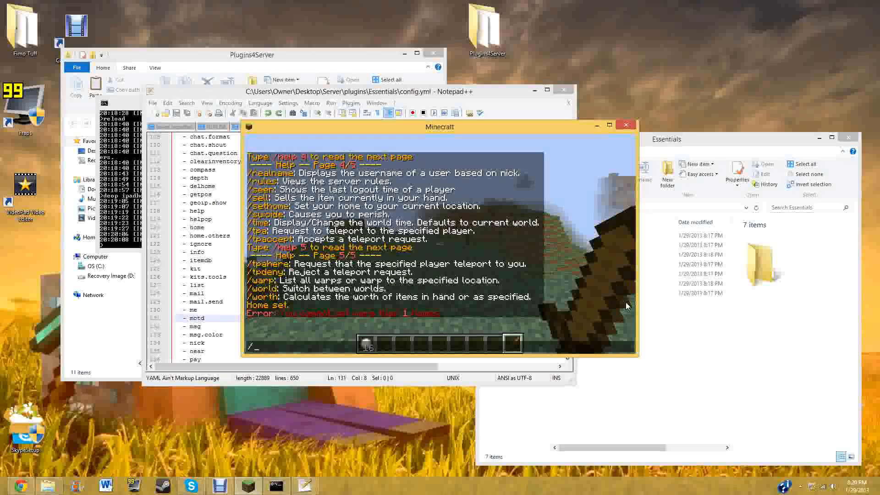
text(motd)
key(Return)
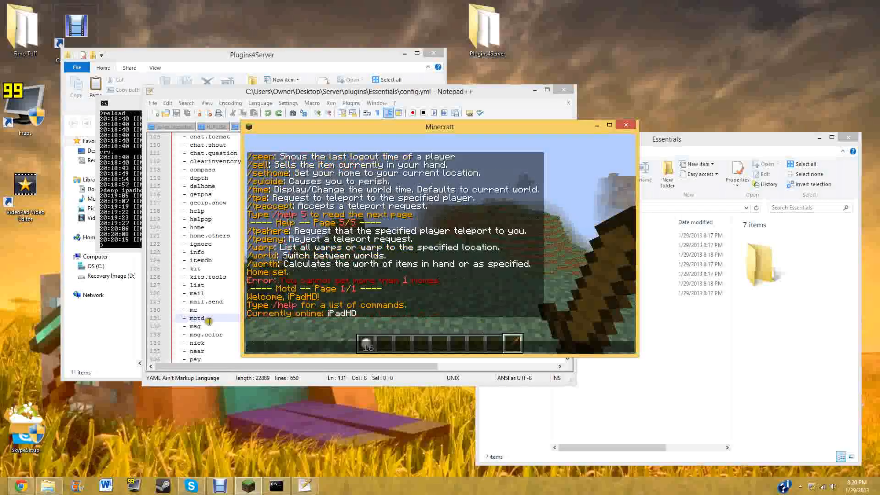
Step: Review the earlier help output in the game chat, and try the teleport request with /tpa and /tpa (Players Name)
scroll(400, 275, up, 5)
scroll(400, 275, up, 3)
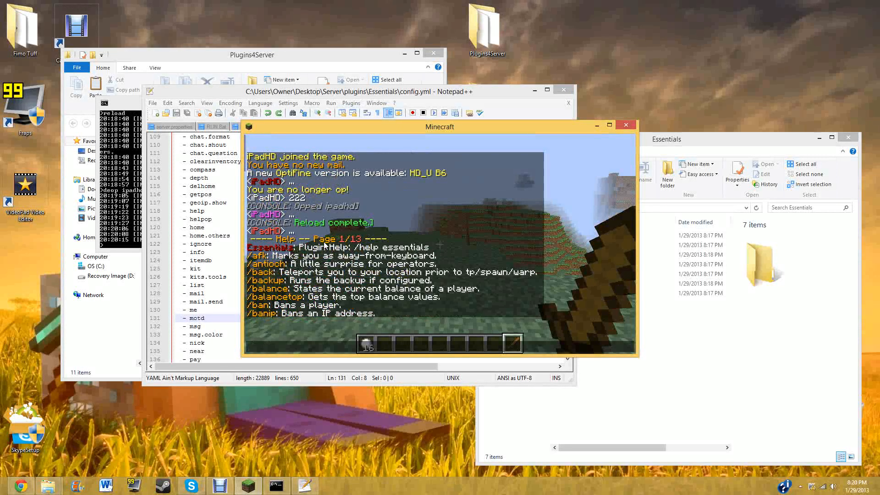
scroll(324, 245, down, 8)
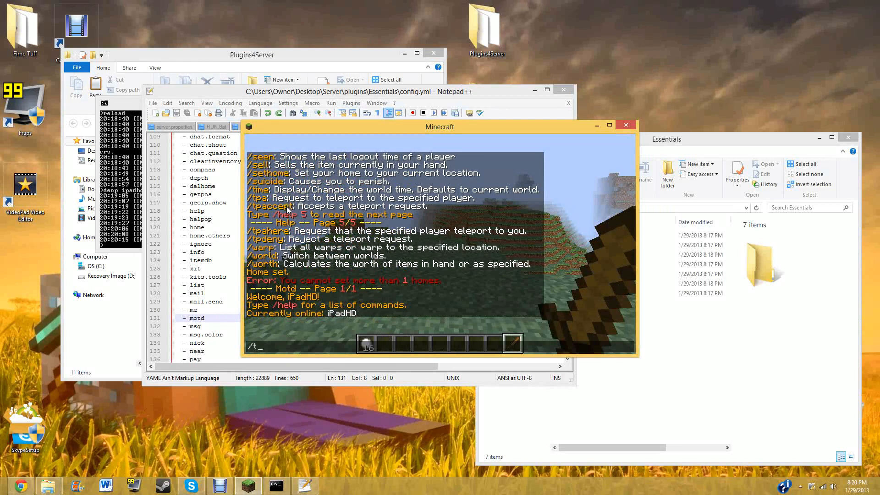
text(pa)
key(Return)
key(t)
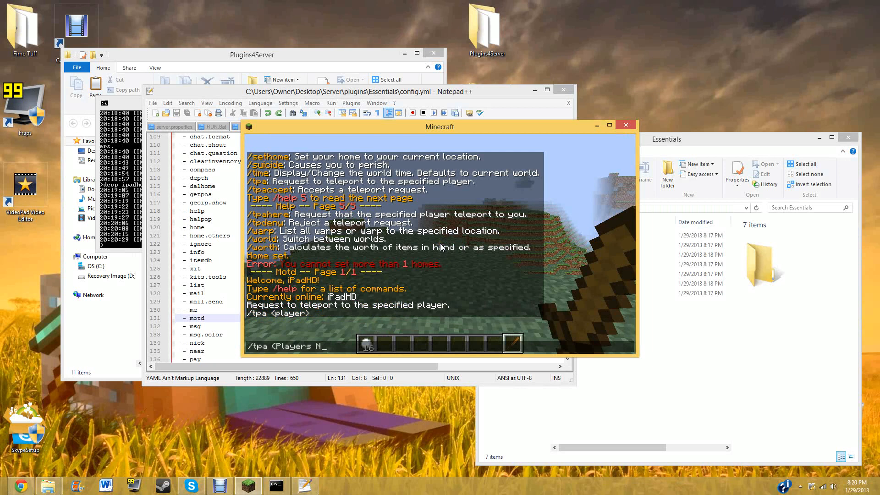
text(ame)
key(Return)
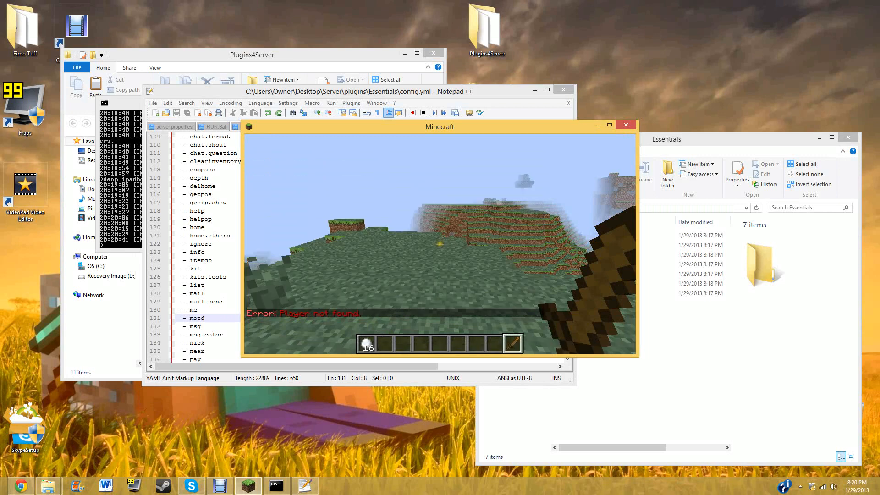
Step: Run /Tpaccept in the game chat and send the filler message ".."
key(t)
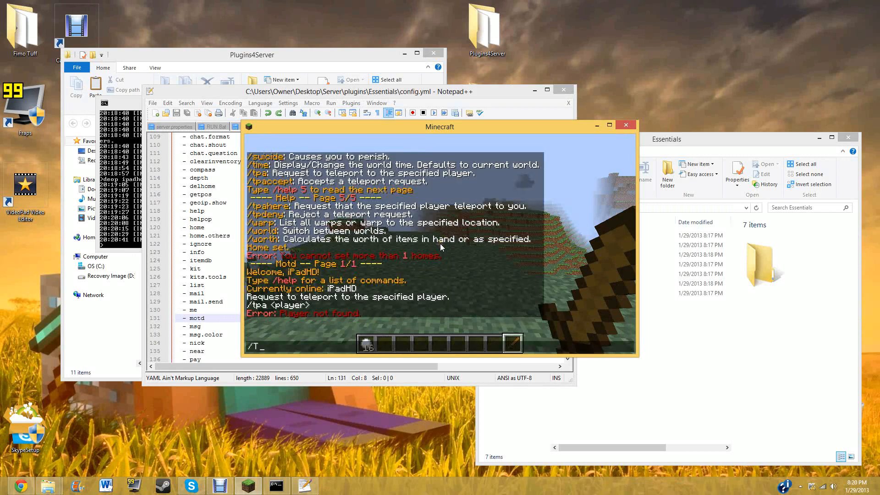
text(/Tpaccept)
key(Return)
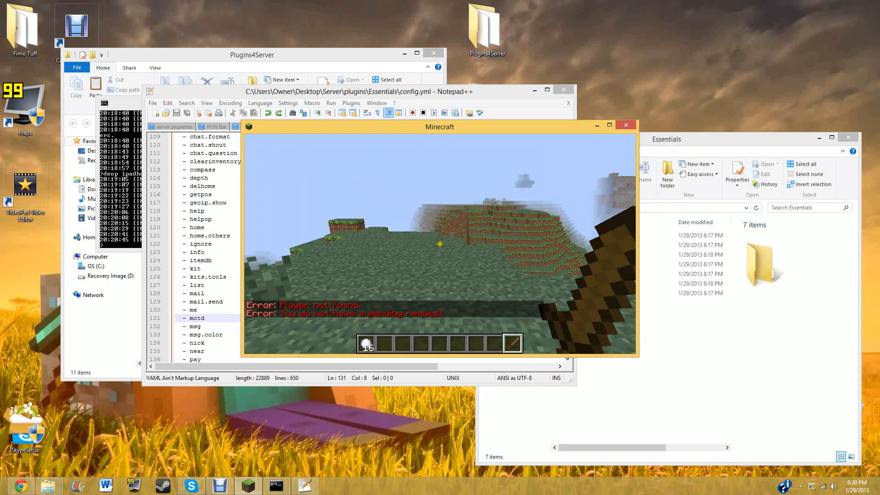
key(t)
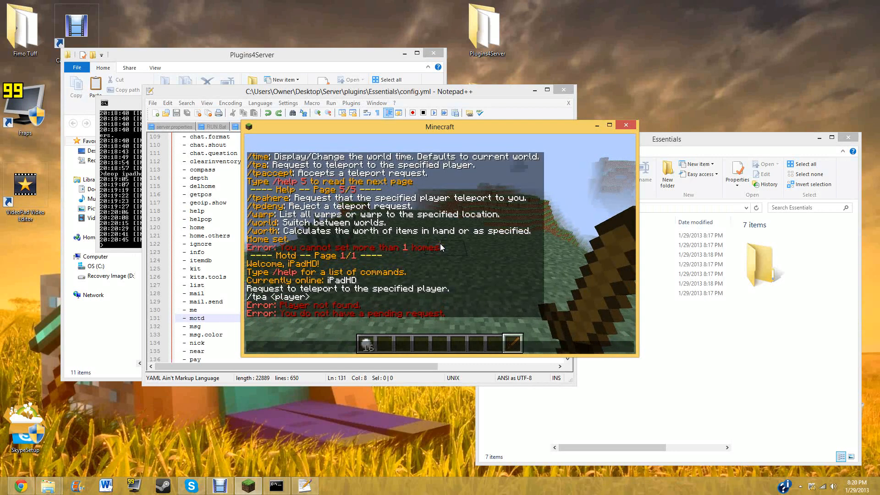
text(..)
key(Return)
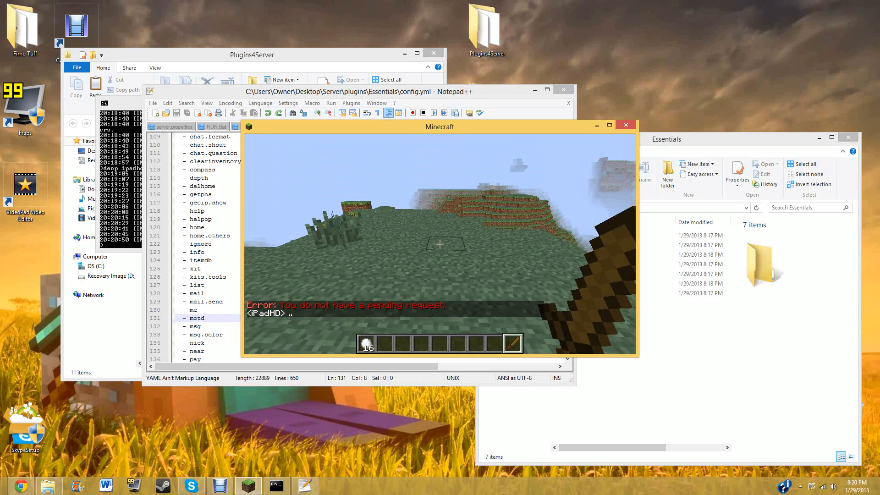
Step: Switch to the server console and give the player operator status with the op command
key(t)
click(105, 207)
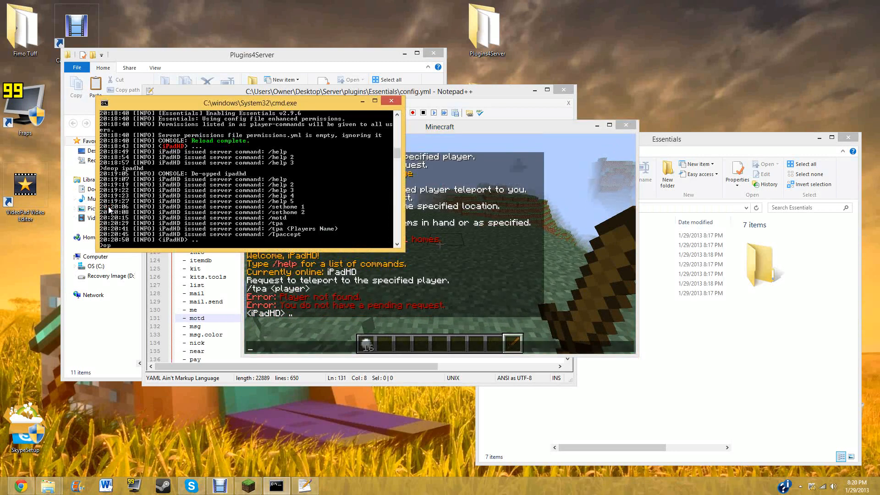
text(op ipadhd)
key(Return)
Step: Switch back to Minecraft and create a warp named Rules with /Setwarp Rules
click(390, 285)
text(/)
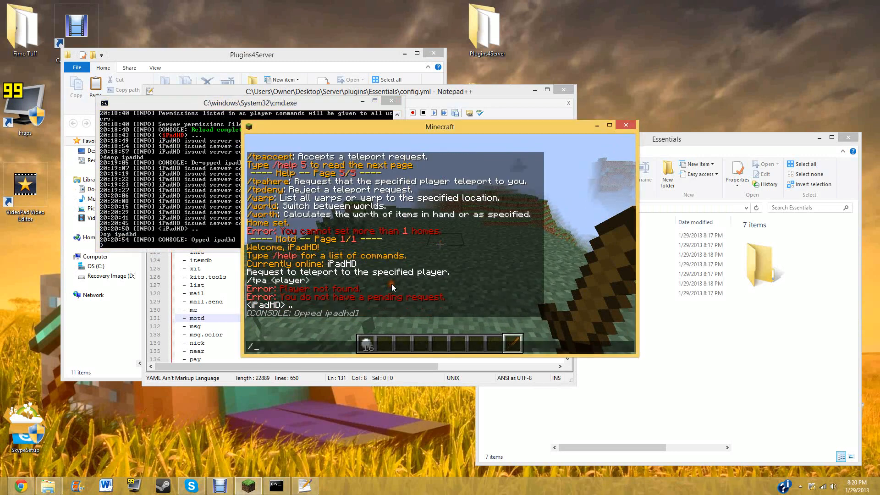
text(Setwarp Rules)
key(Return)
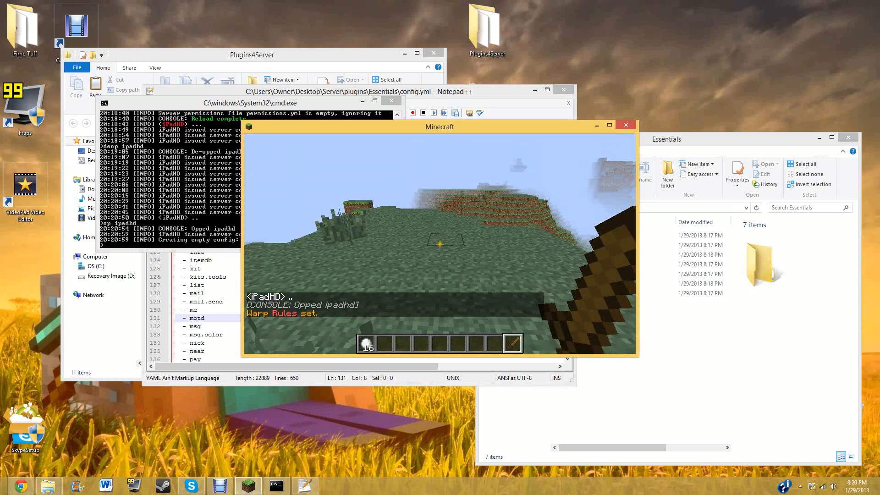
Step: Remove the player's operator status with Deop in the server console and resume the game
key(Escape)
click(195, 230)
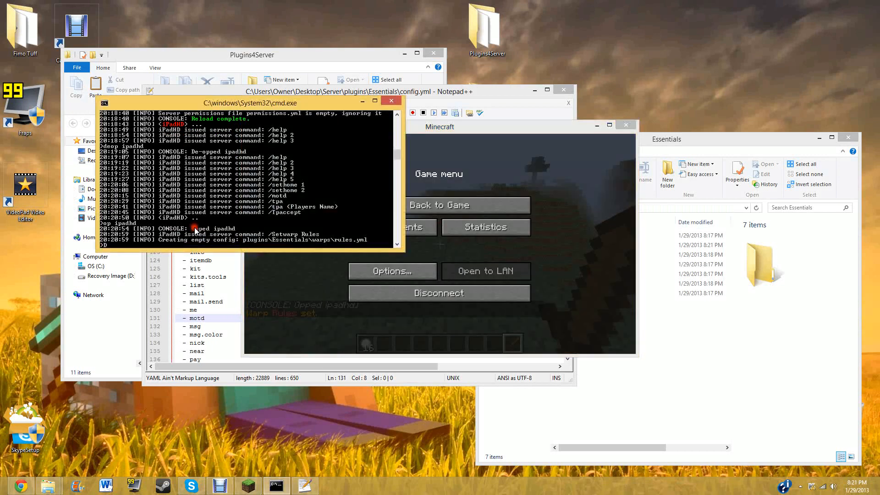
text(Deop ipadhd)
key(Return)
click(471, 202)
click(471, 202)
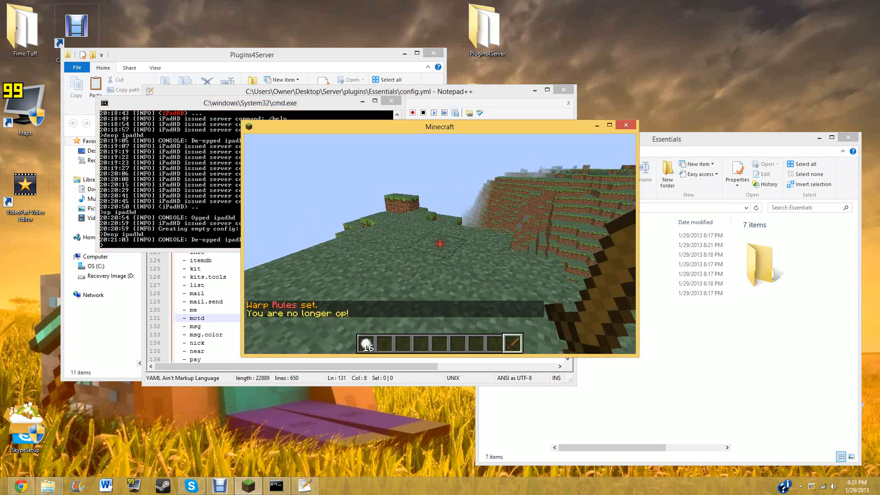
Step: Teleport to the rules warp as a regular player with /warp rules
key(slash)
text(warp)
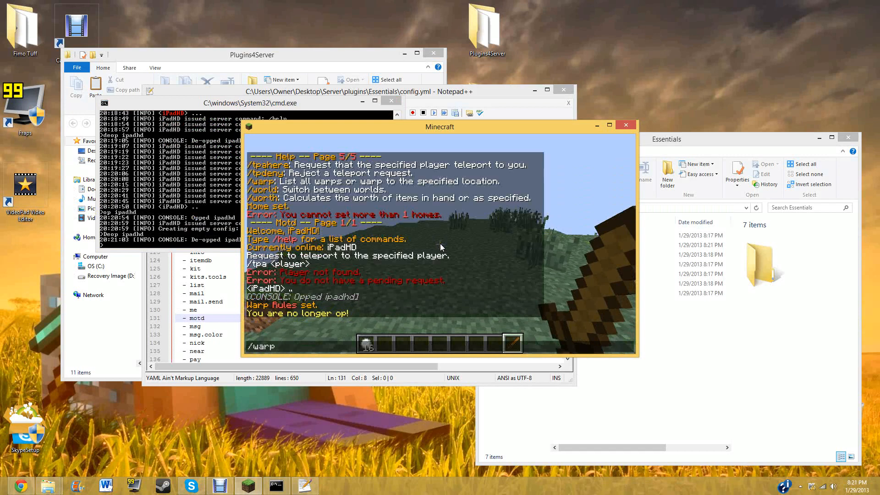
text( rules)
key(Return)
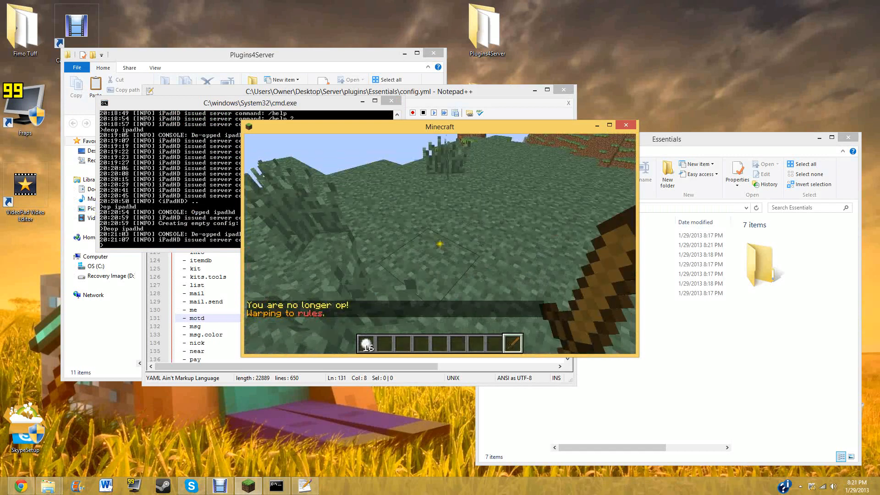
Step: Switch to config.yml in Notepad++ and examine the remaining player-commands entries, from msg to warp and xmpp
key(Escape)
click(785, 403)
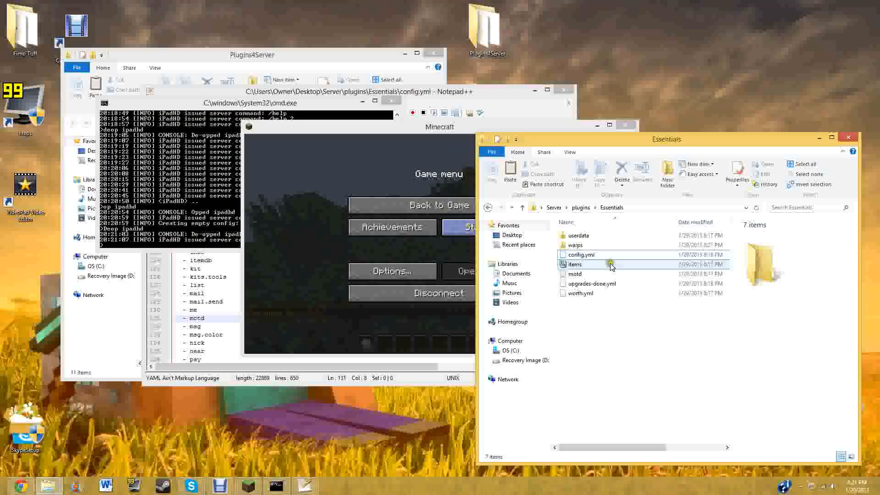
double_click(581, 255)
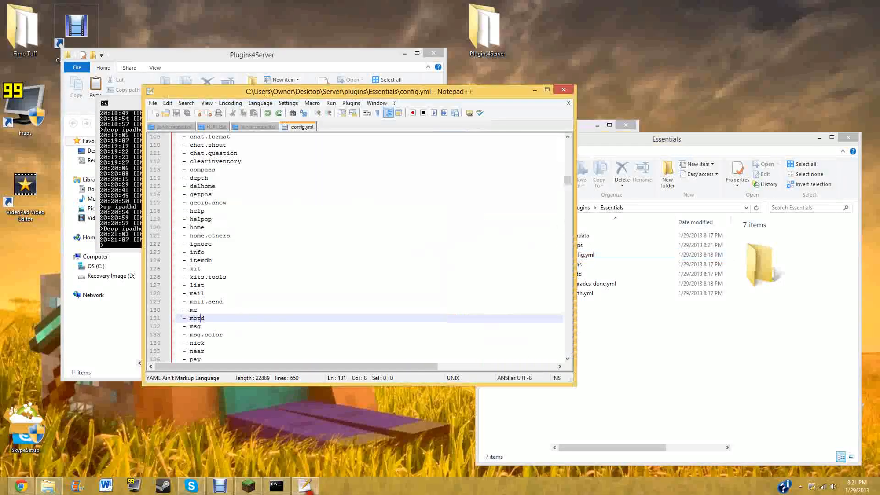
click(262, 326)
scroll(261, 321, down, 1)
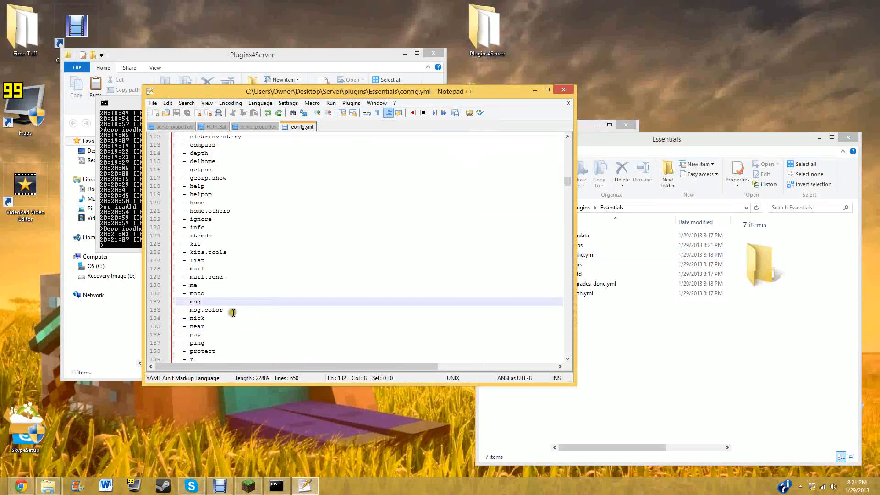
scroll(233, 312, down, 5)
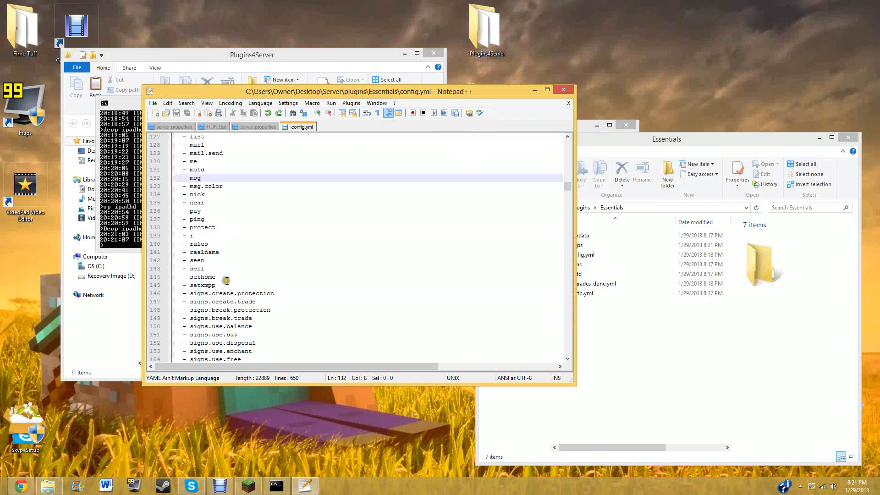
scroll(226, 281, down, 14)
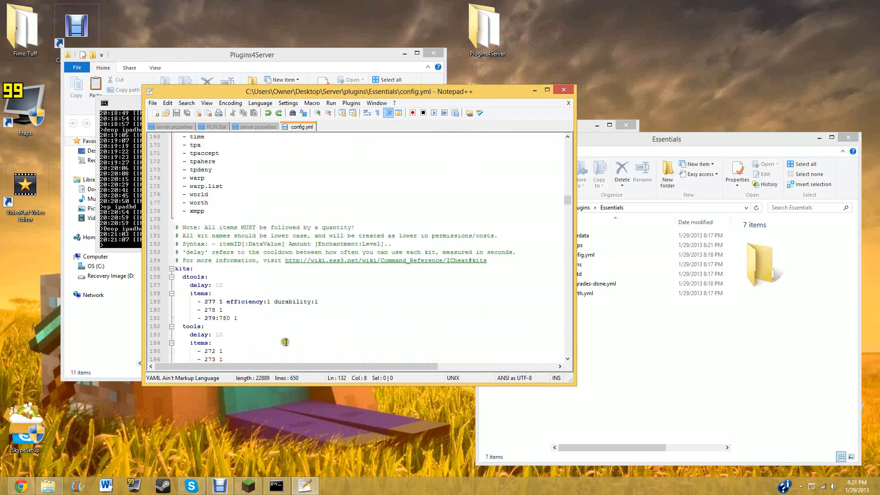
scroll(285, 342, down, 3)
scroll(280, 243, up, 4)
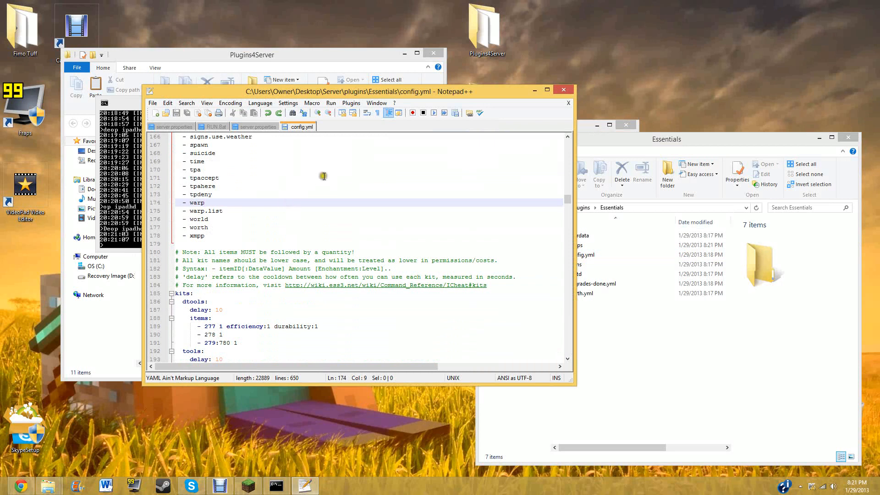
scroll(294, 221, up, 2)
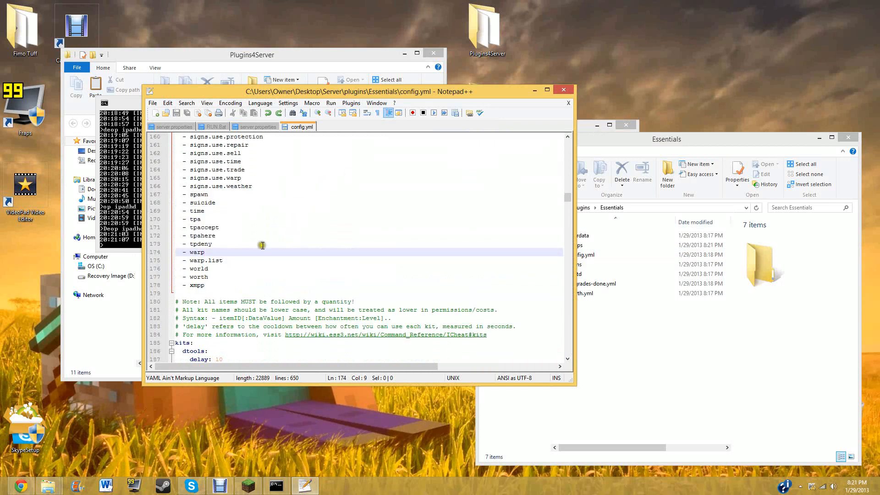
Step: Highlight the whole player-commands list, from the xmpp entry up to the afk entry
drag(252, 284, 170, 234)
scroll(165, 185, up, 11)
scroll(179, 197, up, 10)
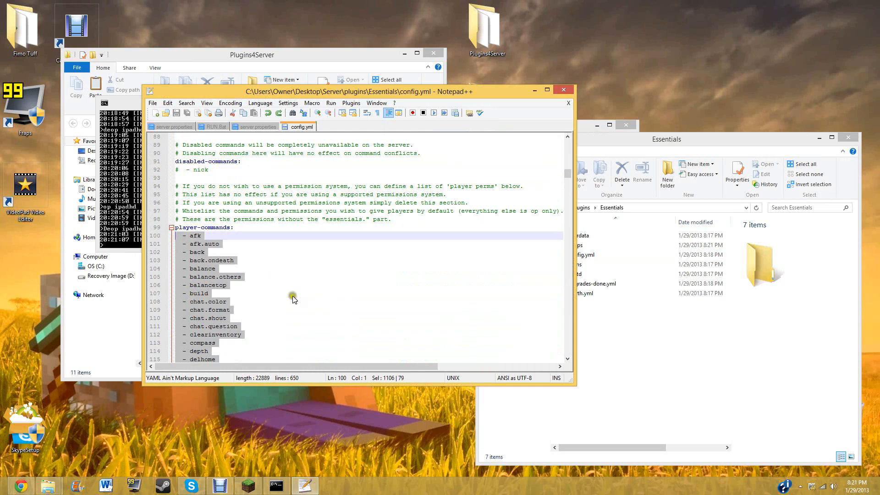
scroll(241, 291, down, 4)
scroll(229, 284, down, 20)
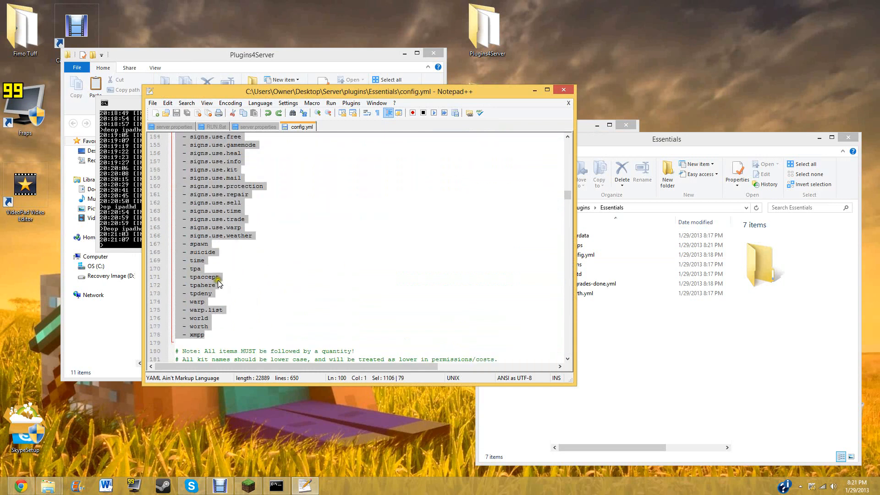
Step: Find the kits section in config.yml, and list the available kits in Minecraft with /kit
scroll(218, 284, down, 6)
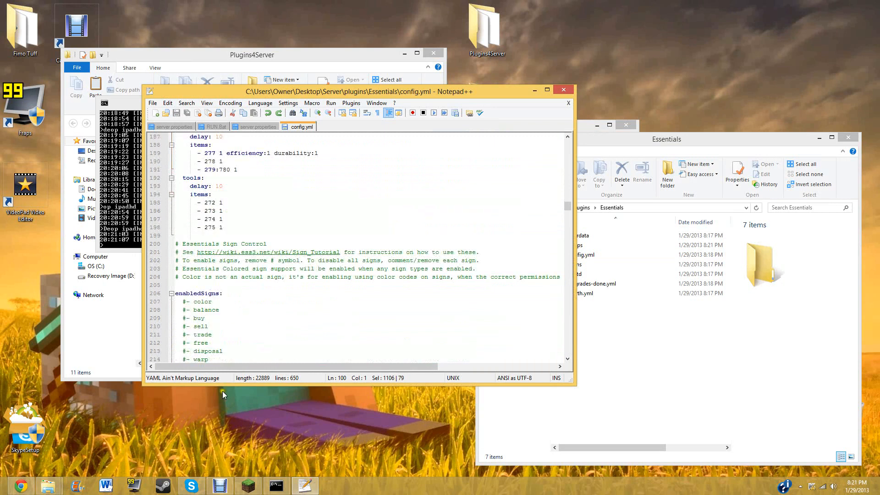
scroll(251, 252, up, 2)
click(248, 486)
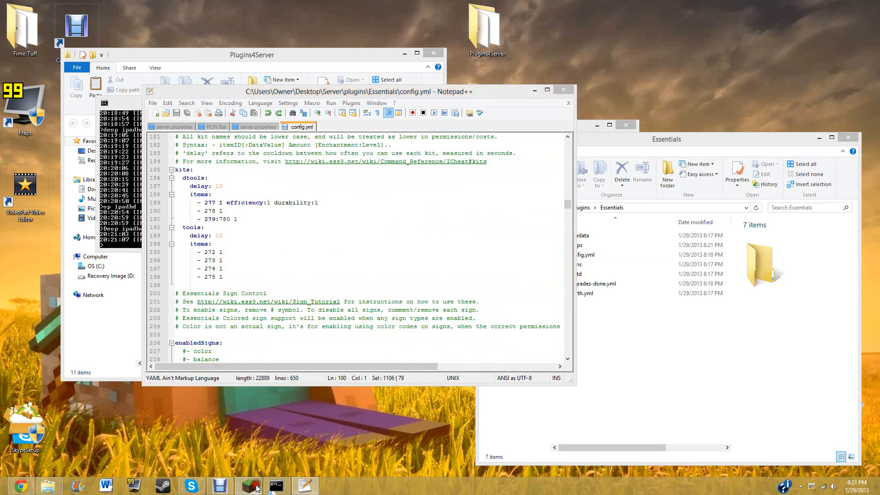
click(458, 206)
text(t)
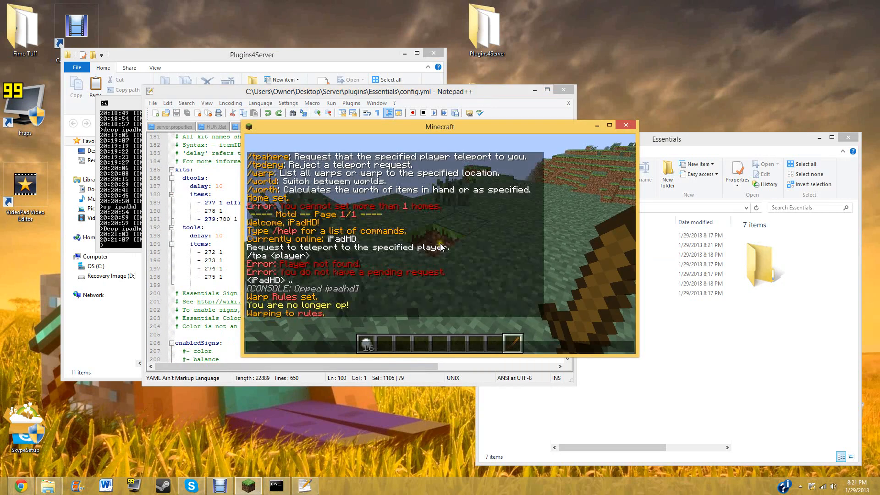
text(/kit)
key(Return)
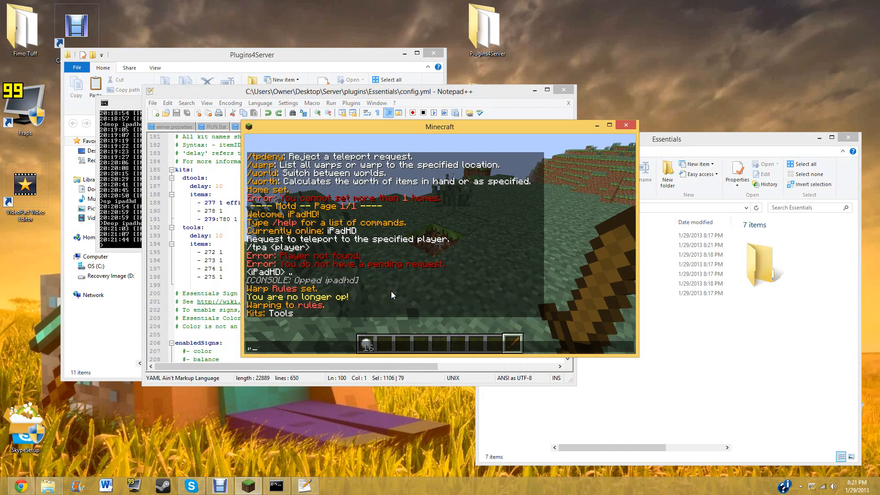
Step: Send the filler chat message and make the player an operator again from the server console
key(Return)
key(t)
click(120, 238)
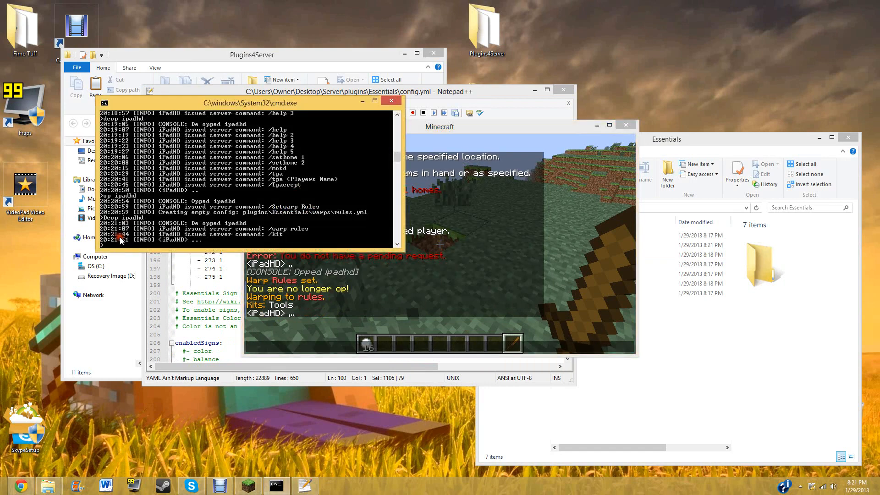
text(op ipadhd)
key(Return)
Step: Return to Minecraft and list the kits available to an operator with /kit
click(418, 275)
text(t)
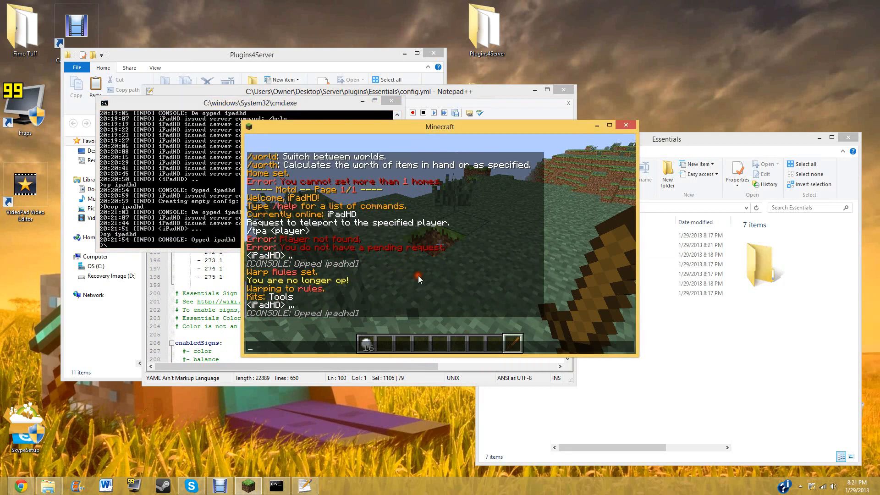
text(/kit)
key(Return)
Step: Clear the player's inventory by chat command, and claim the tools kit
key(t)
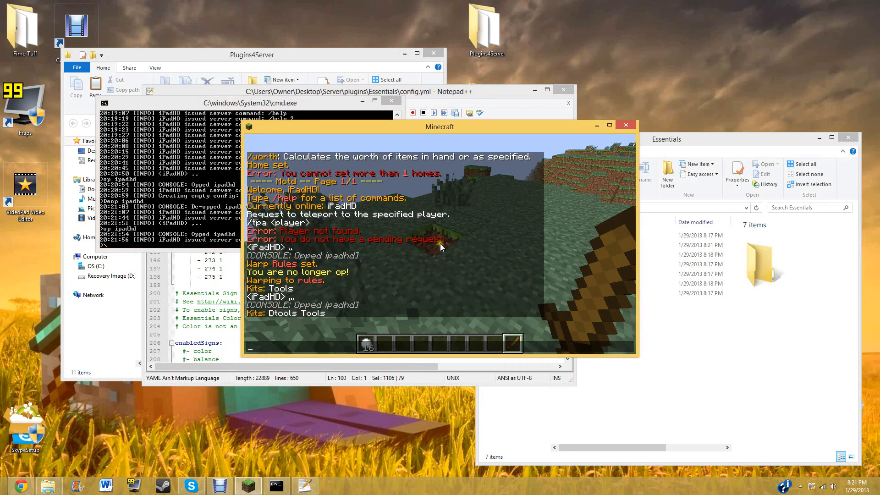
text(/ki)
key(Return)
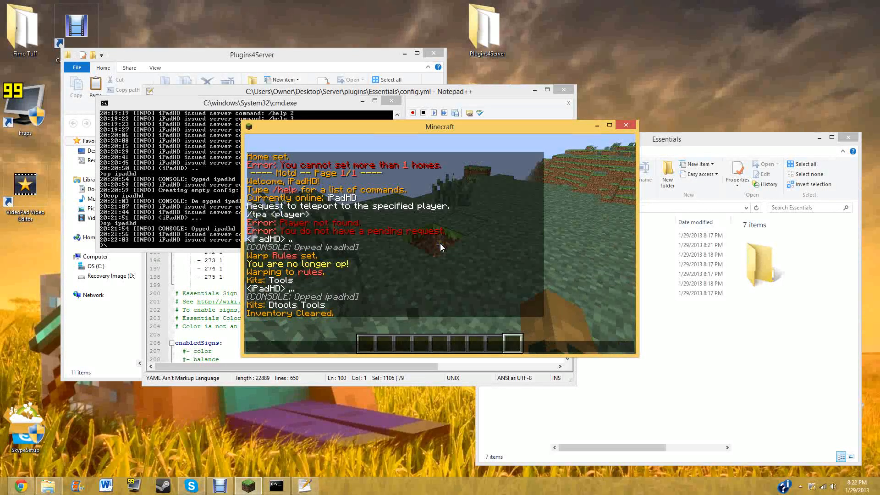
text(ools)
key(Return)
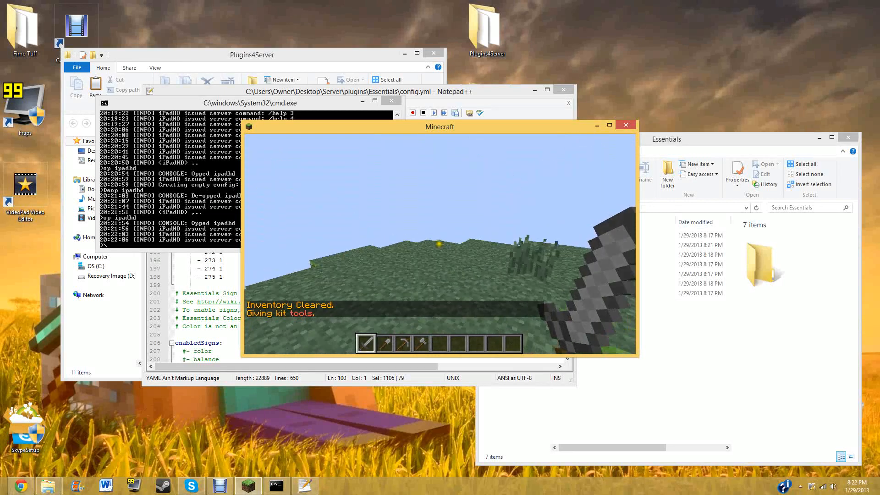
Step: Go through the received stone tools in the hotbar, throwing them out one after another
click(440, 245)
scroll(440, 245, down, 1)
scroll(440, 244, down, 2)
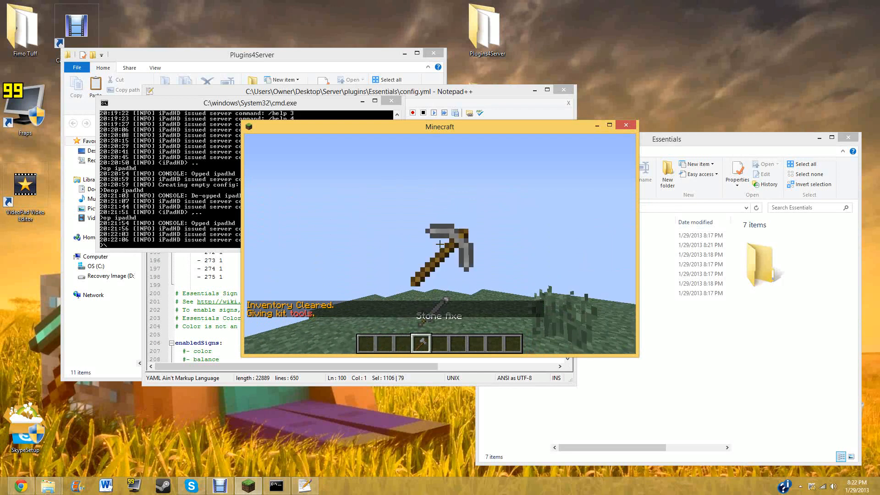
Step: Check the tools kit in config.yml, return to Minecraft, and claim the kit twice in a row with /kit tools
key(Escape)
click(222, 277)
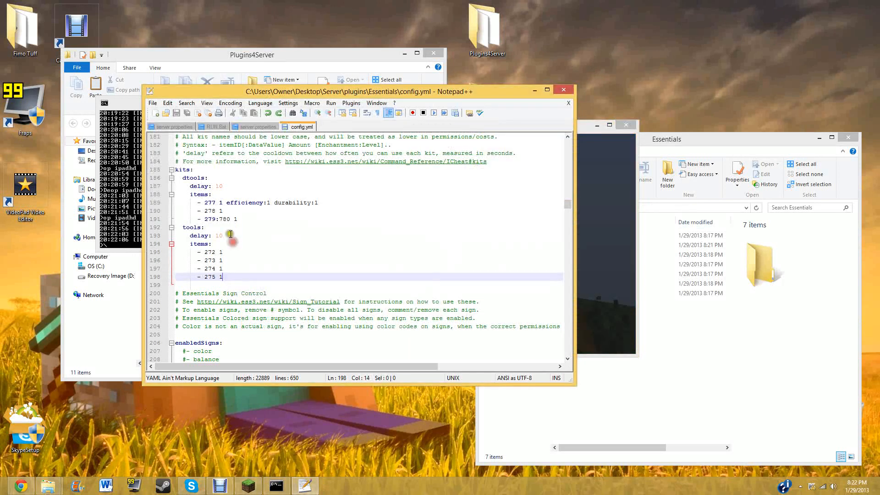
click(612, 233)
key(Escape)
key(slash)
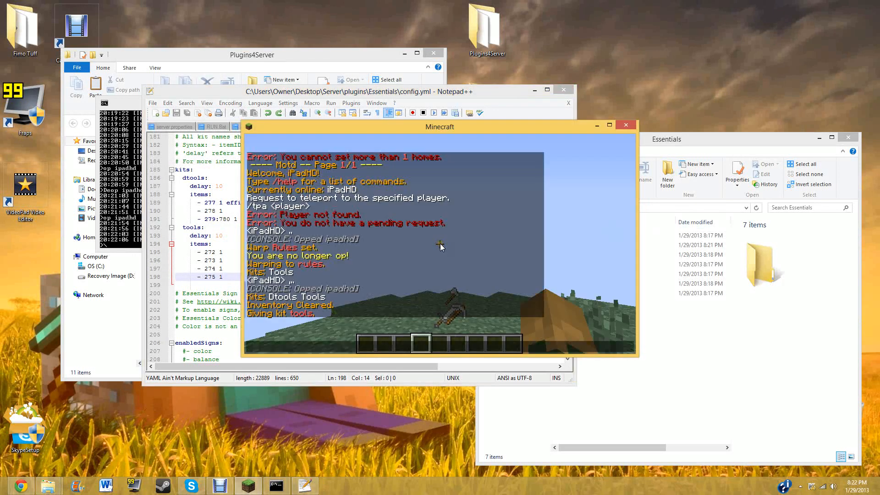
text(kit tools)
key(Return)
key(t)
key(Up)
key(Return)
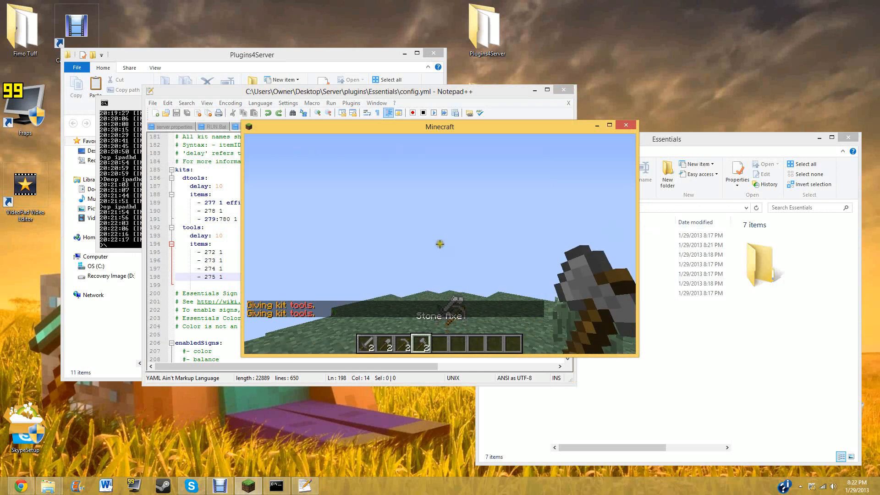
Step: Remove the player's operator status from the server console with the deop command
key(t)
click(126, 241)
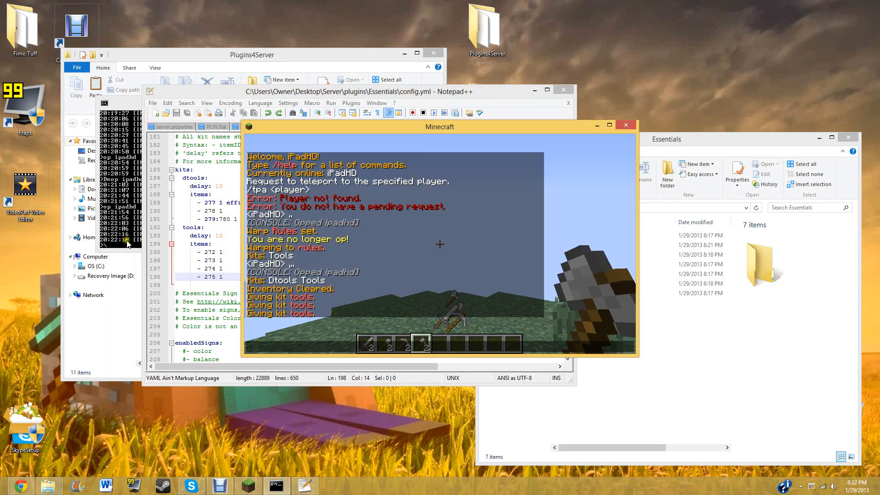
text(deop ipadhd)
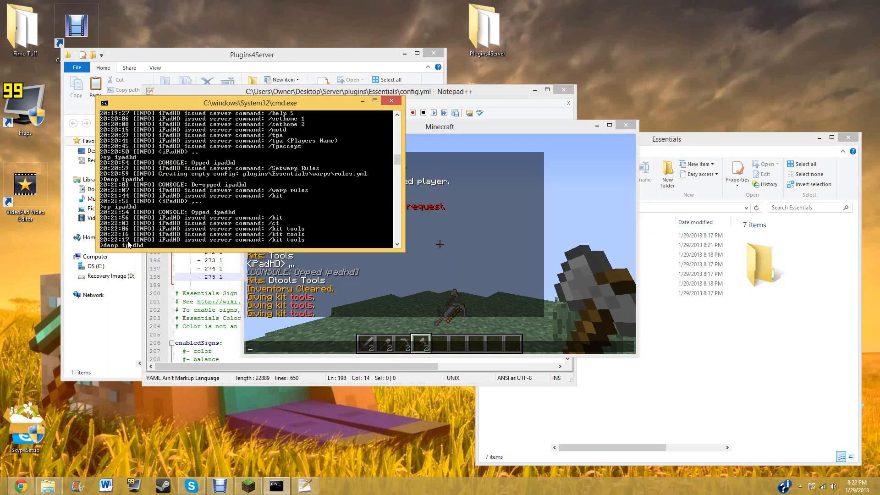
key(Return)
Step: Back in Minecraft, clear the inventory with /ci and issue /kit tools twice in a row as a non-operator
click(500, 306)
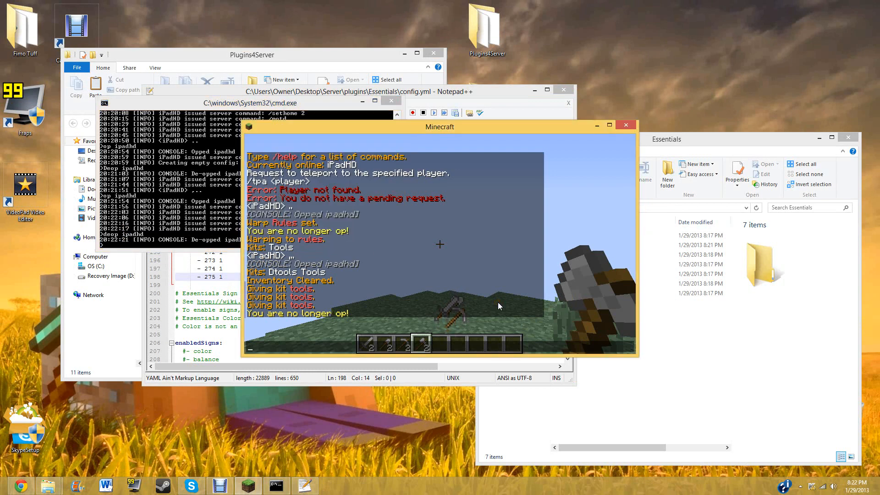
text(/ci)
key(Return)
key(t)
key(Up)
key(Up)
key(Return)
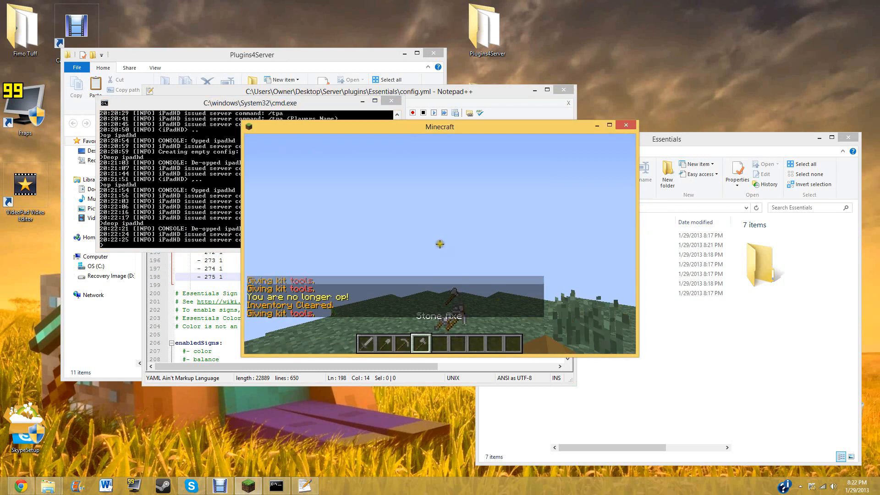
key(t)
key(Up)
key(Return)
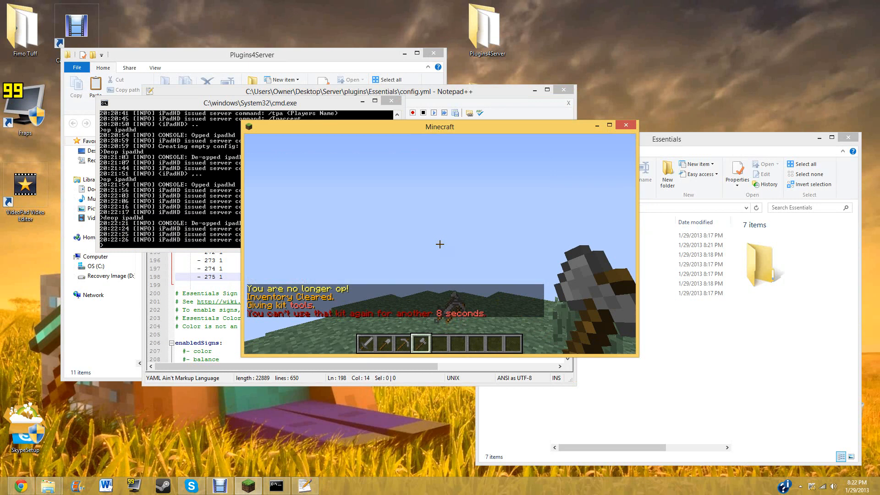
Step: In config.yml, set the tools kit's delay to 1200 and save the file
key(t)
click(195, 301)
click(239, 236)
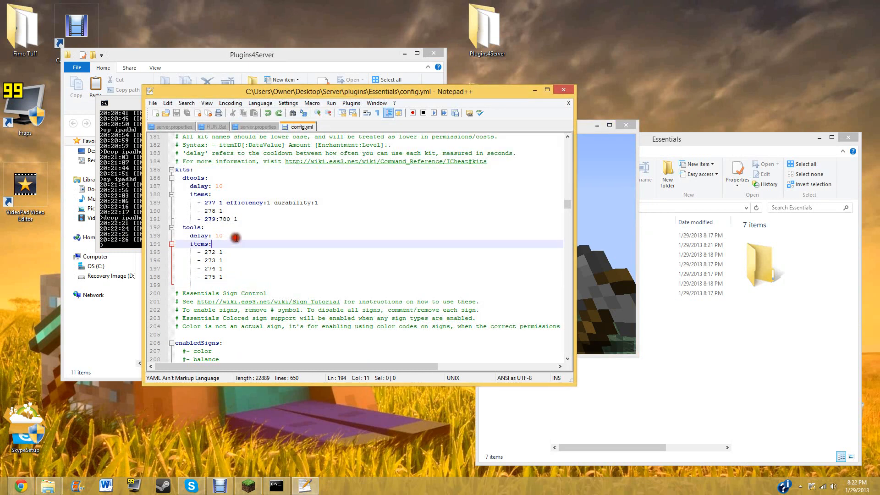
key(BackSpace)
key(BackSpace)
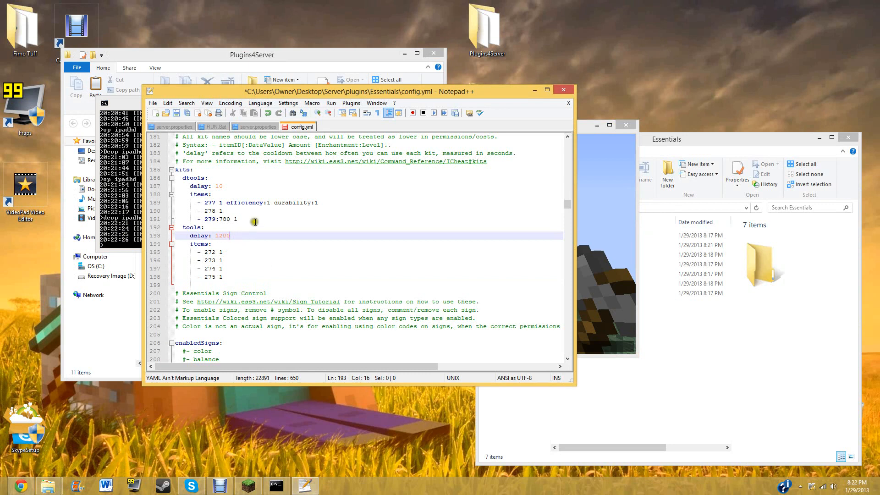
key(ctrl+s)
Step: Reload the server from its console to apply the edited configuration
click(594, 283)
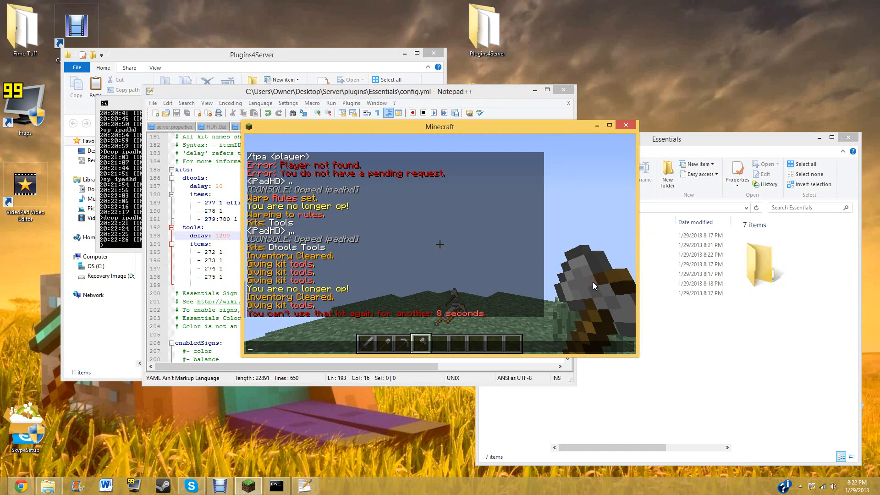
click(130, 241)
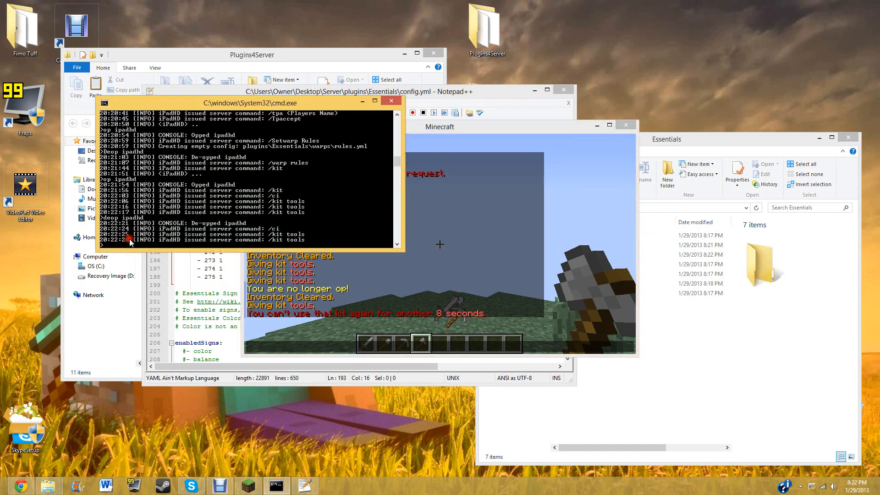
text(Reload)
key(Return)
Step: Return to Minecraft and test the tools kit's new cooldown with /kit tools
click(420, 325)
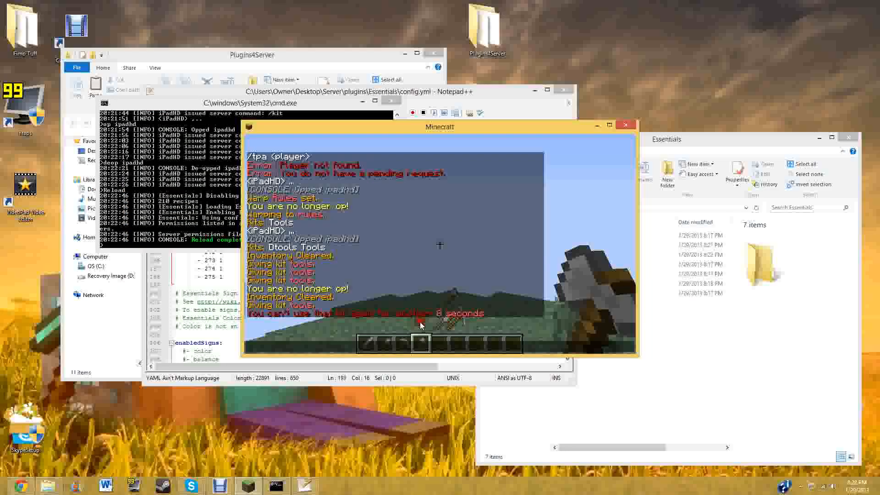
click(225, 281)
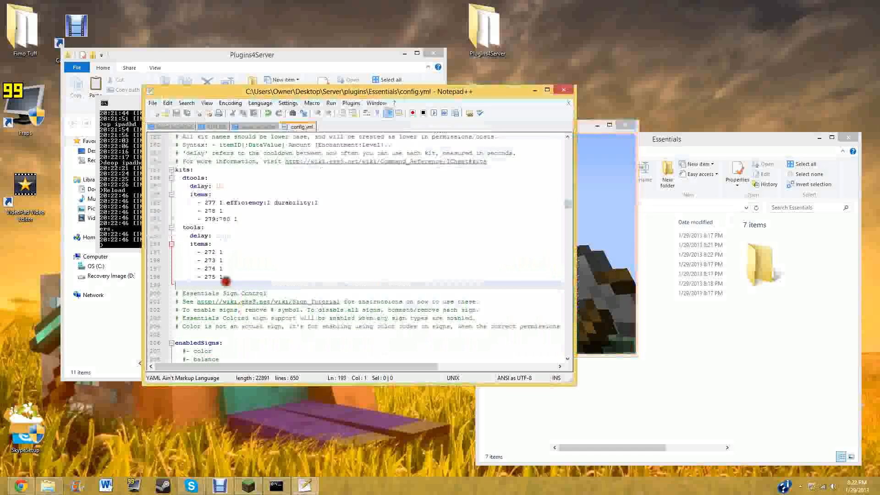
click(605, 266)
text(/k)
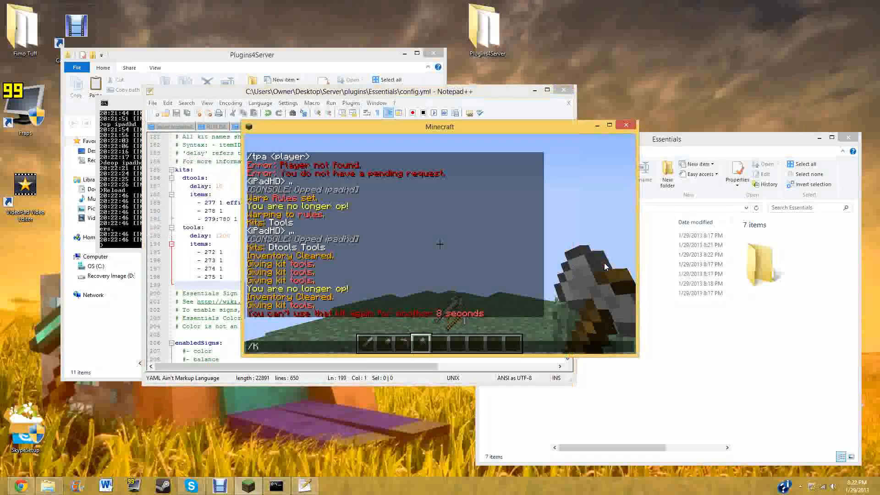
text(it tools)
key(Return)
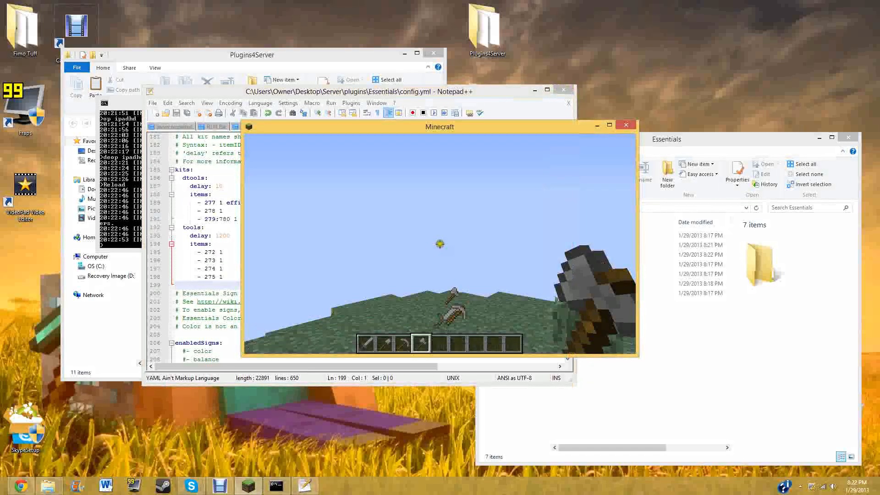
Step: Switch to Chrome, move its window fully into view, and open two new tabs
key(t)
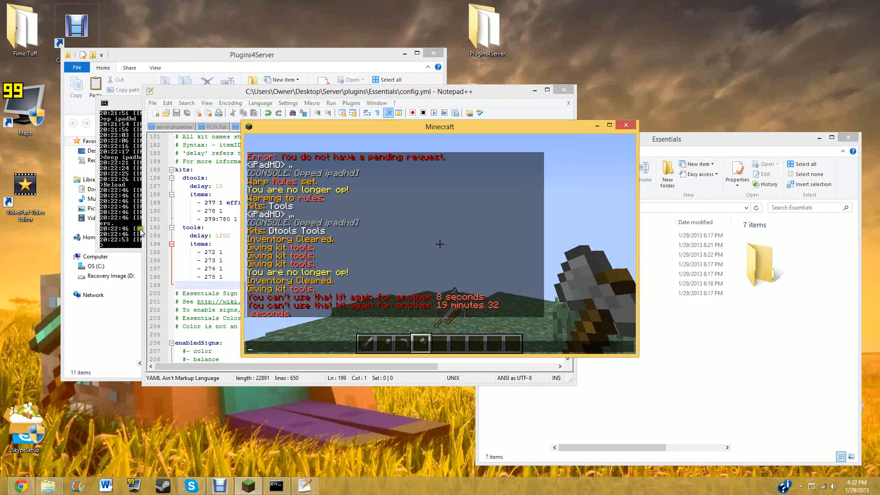
click(213, 210)
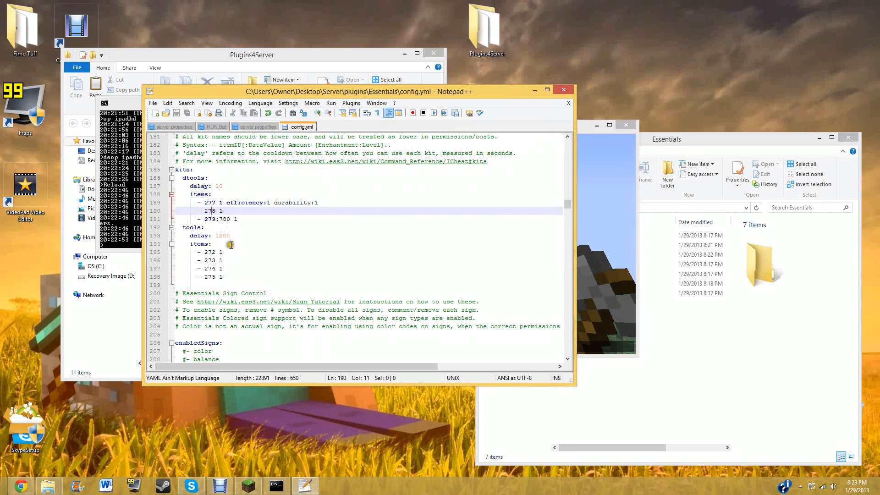
click(21, 486)
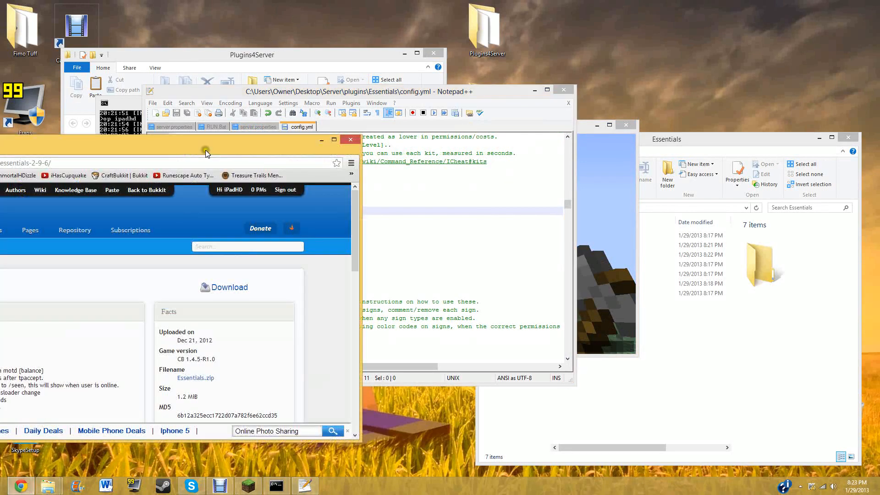
drag(204, 149, 659, 129)
click(368, 131)
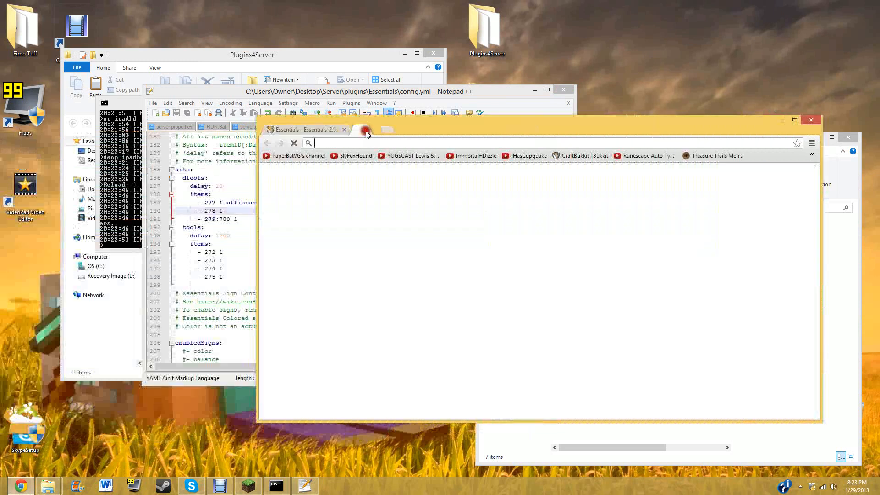
key(ctrl+t)
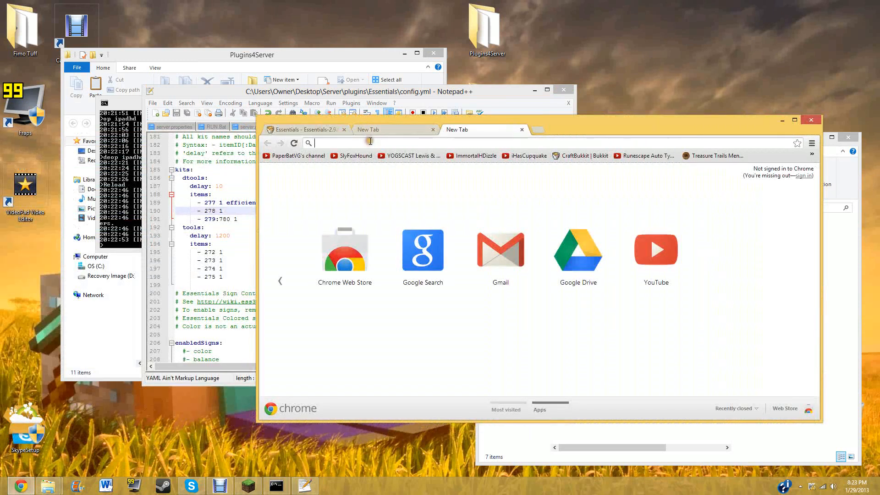
Step: Load google.com in both new browser tabs
text(Googlwe.c)
key(BackSpace)
key(BackSpace)
key(BackSpace)
key(BackSpace)
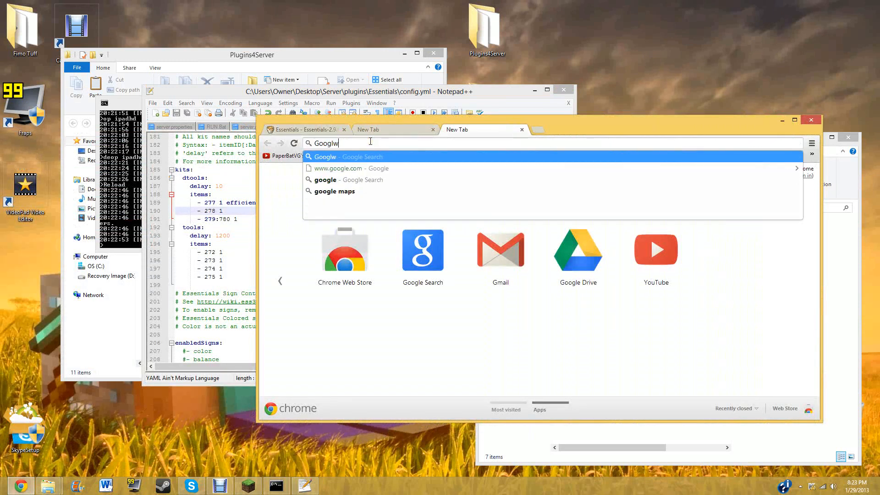
text(e.com)
key(Return)
click(390, 130)
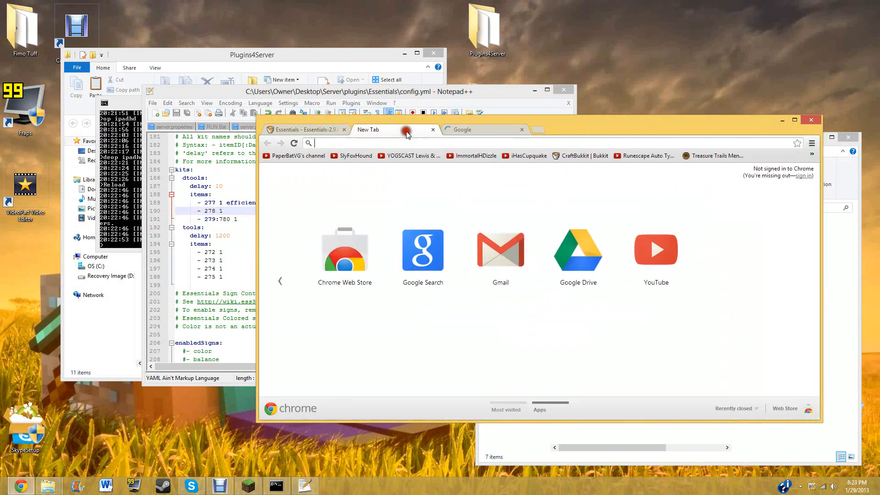
text(Google.com)
key(Return)
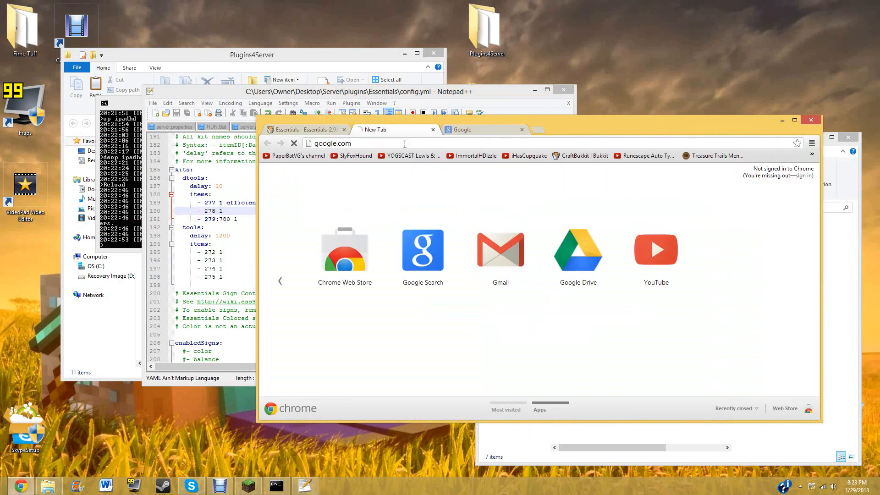
Step: Search Google for "Minecraft Color Codes" in the first of the two Google tabs
text(Minecraft )
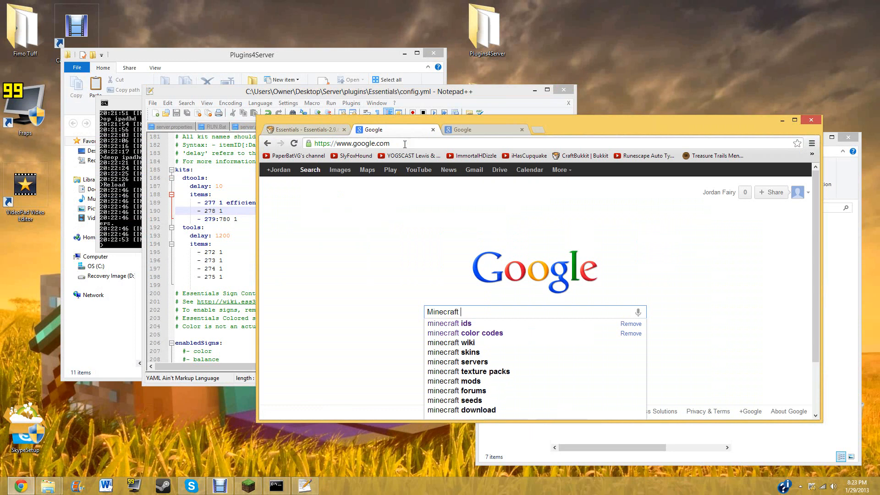
text(Color Codes)
key(Return)
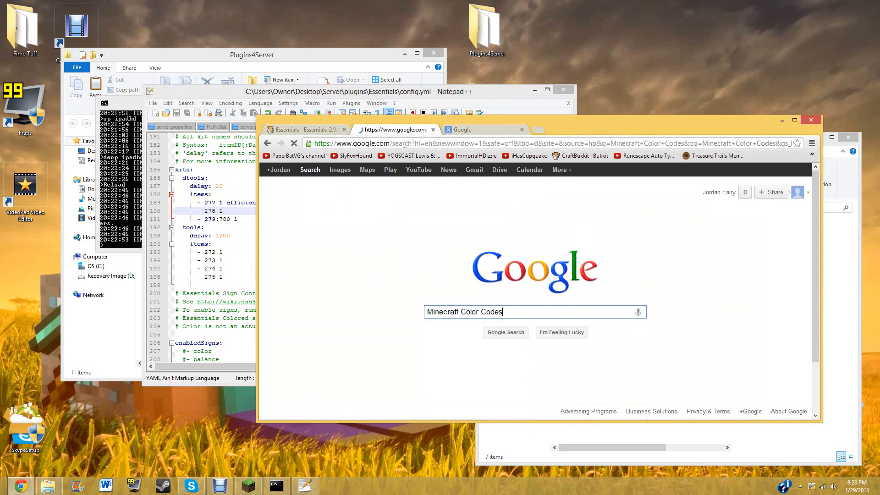
Step: Search Google for "Minecraft Code IDs" in the other Google tab
click(477, 129)
text(Min)
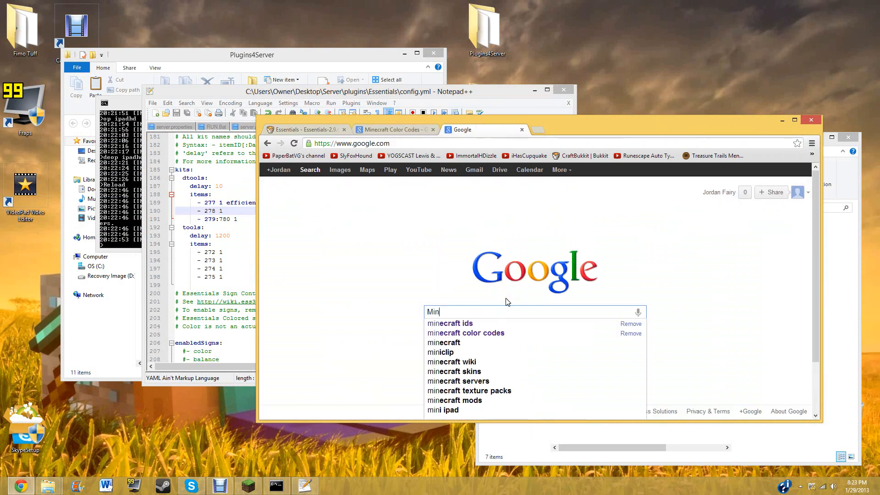
text(ecraft Code IDs)
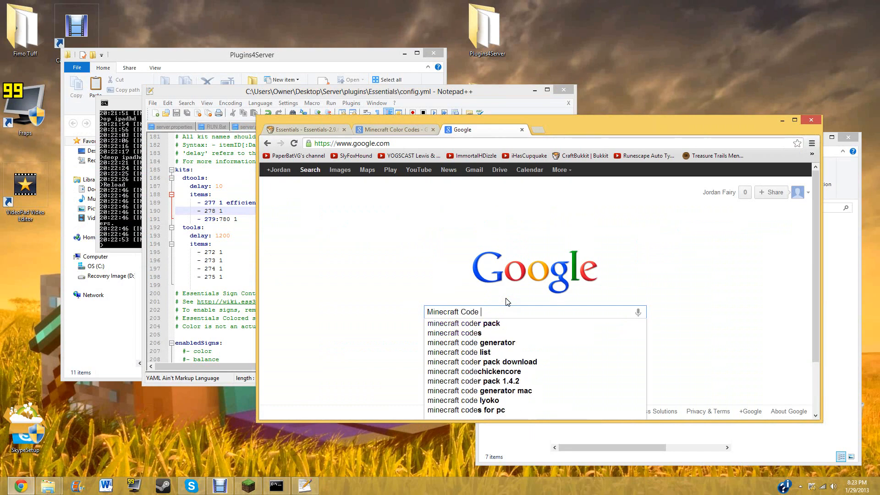
key(Return)
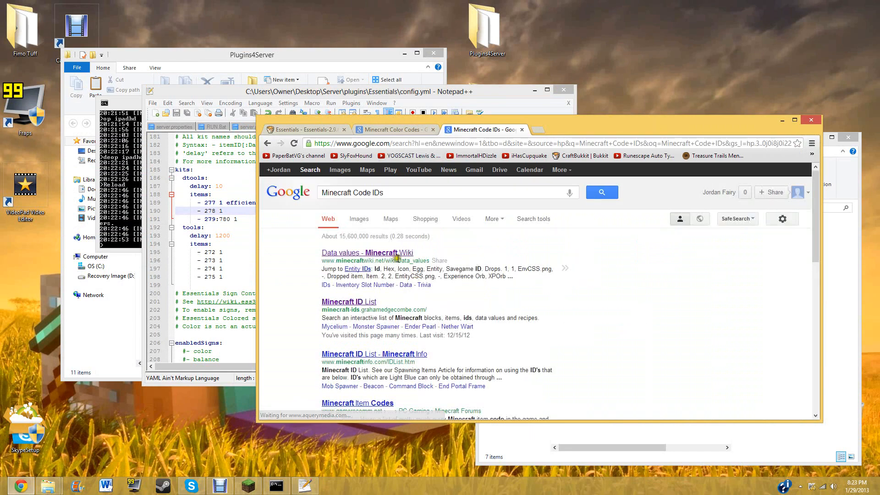
Step: Open the Minecraft Wiki's Data values page from the results, look through its contents list, and close the duplicate tab
scroll(381, 357, down, 3)
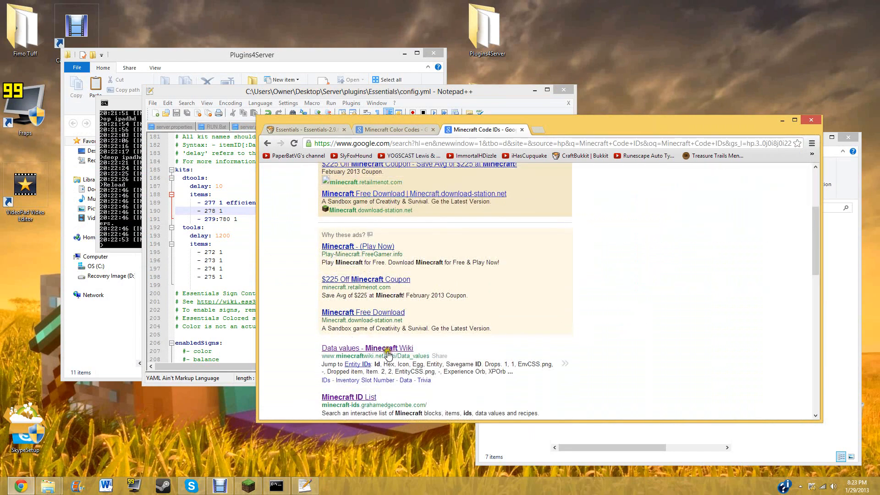
click(386, 349)
click(467, 133)
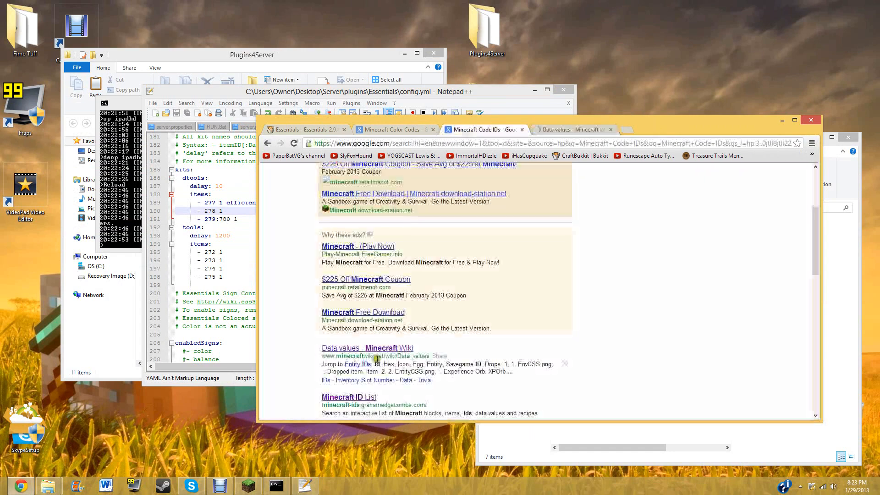
click(385, 348)
click(624, 130)
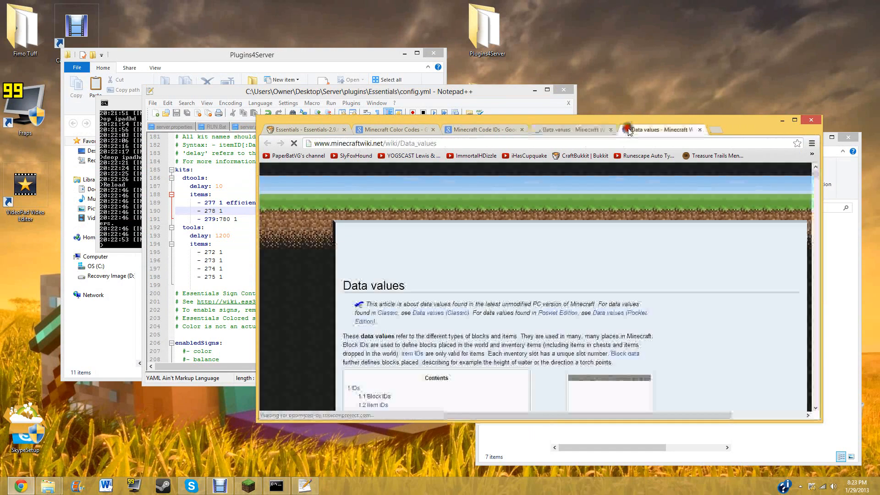
scroll(259, 169, down, 5)
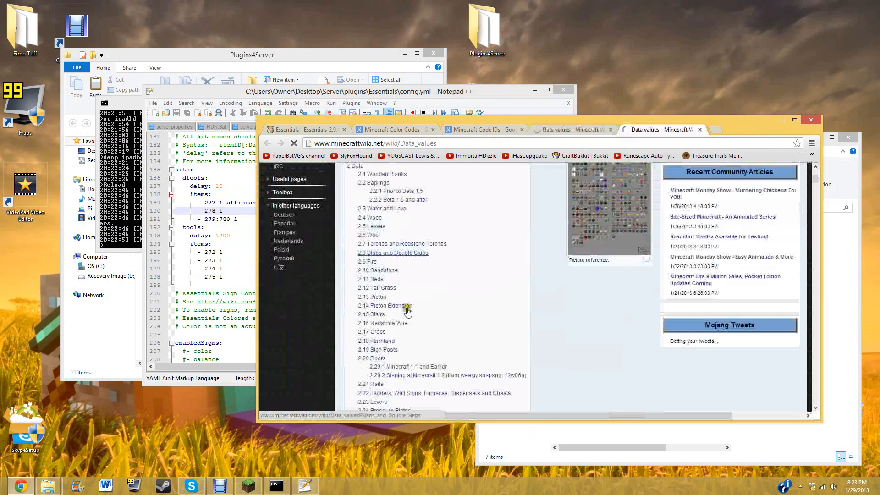
scroll(402, 305, down, 2)
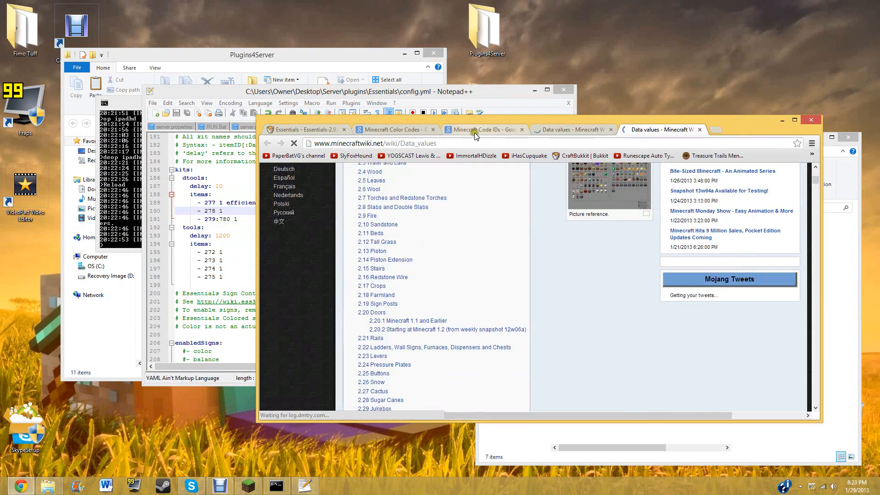
click(700, 130)
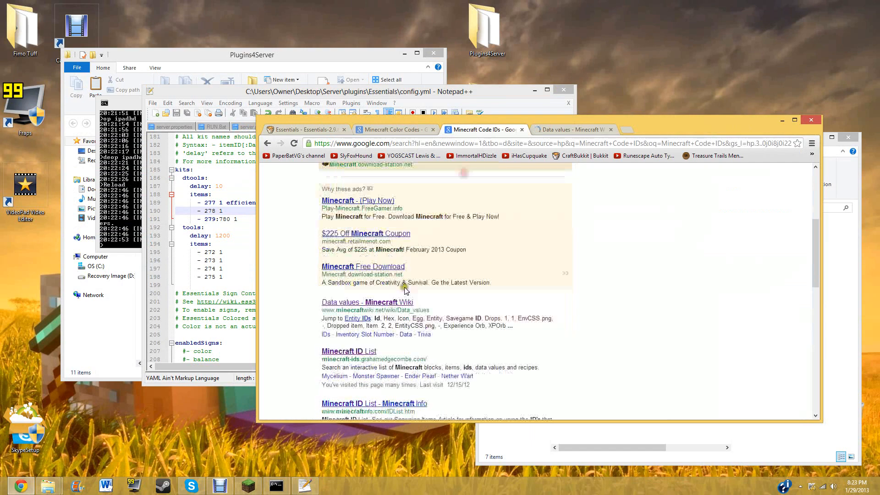
Step: Open the Minecraft ID List result in its own tab and close the Data values wiki tab
click(366, 351)
click(705, 133)
click(700, 130)
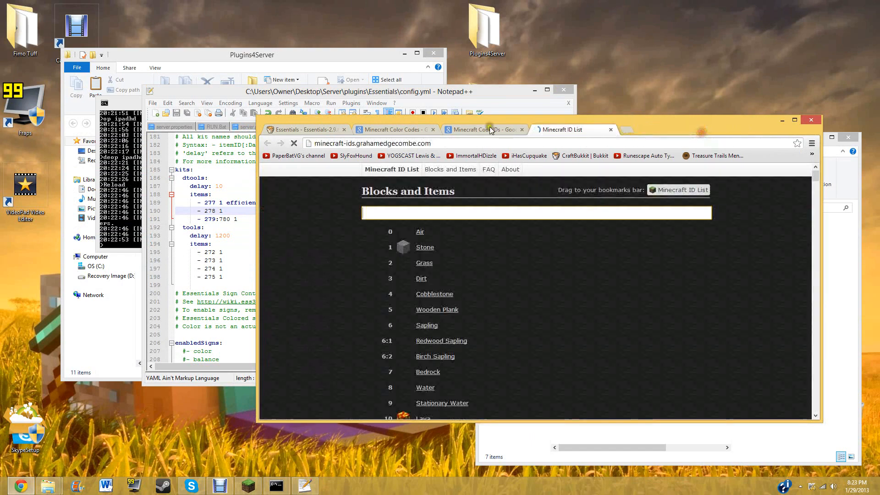
Step: Open the wiki's Formatting codes page from the color codes results in a new tab and close both Google search tabs
click(496, 125)
click(394, 129)
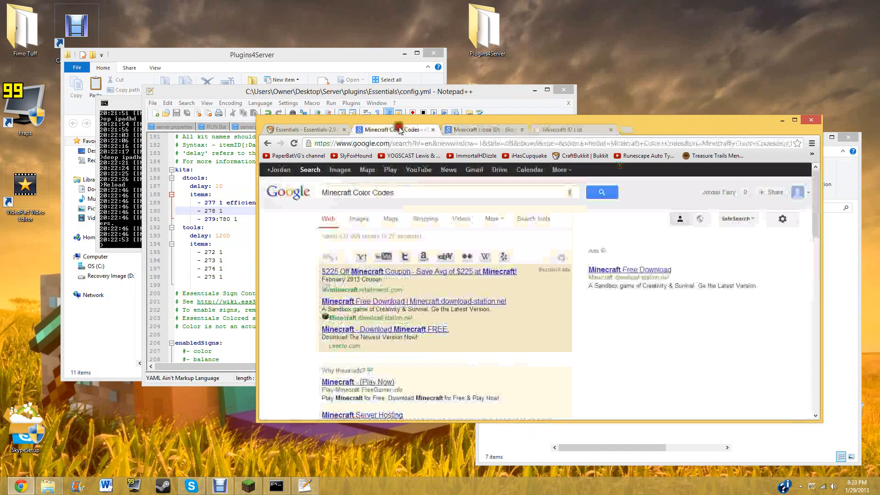
scroll(385, 321, down, 5)
click(377, 255)
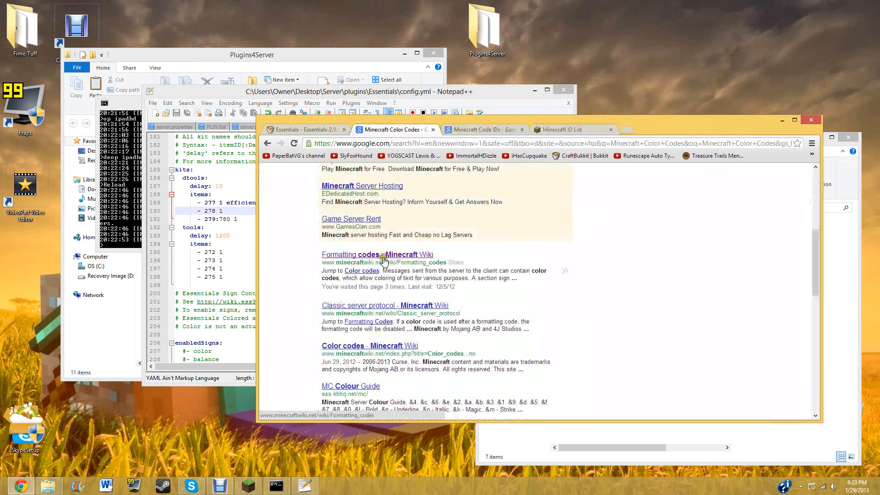
click(521, 130)
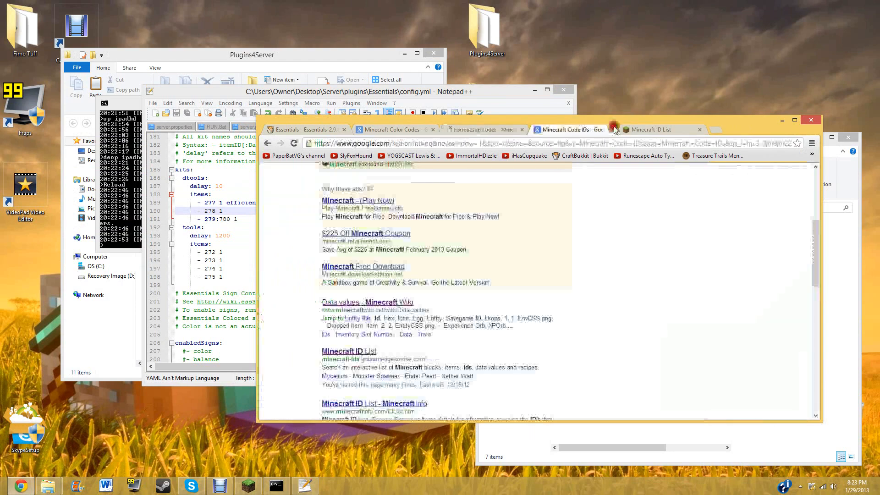
click(613, 130)
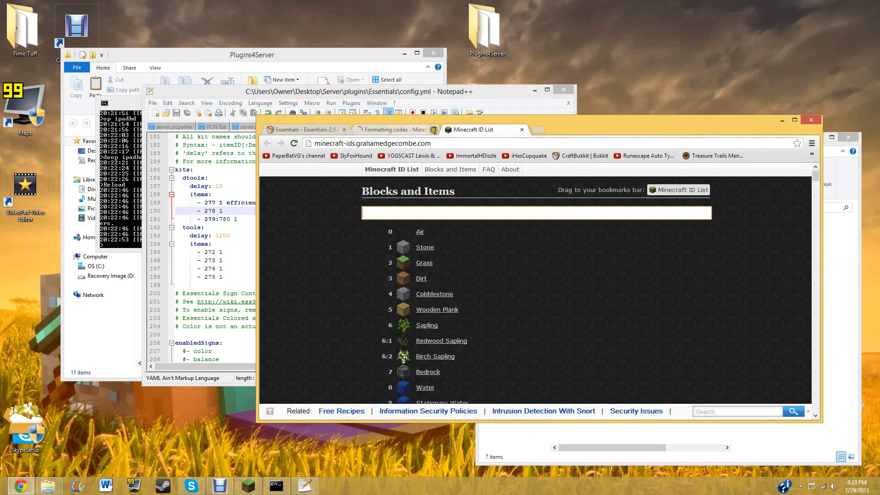
Step: Check the tools kit's first item in config.yml and the game, and search the Minecraft ID List for "Stone Sword"
click(217, 253)
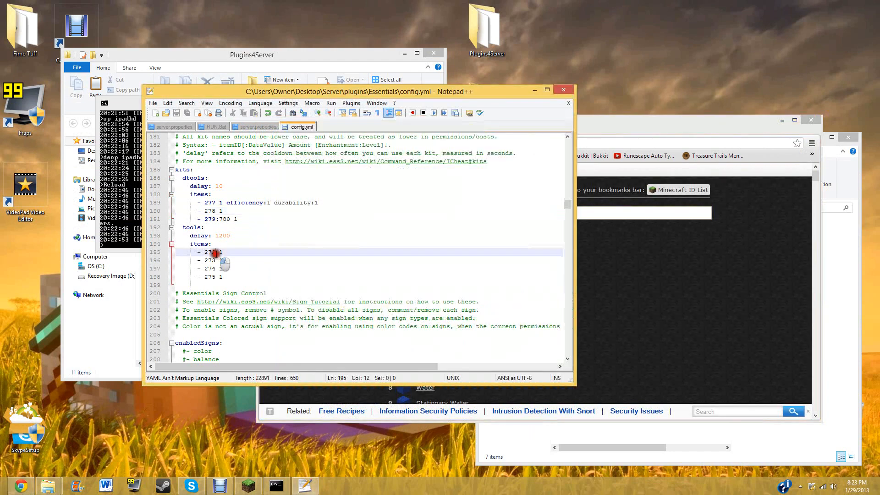
click(640, 214)
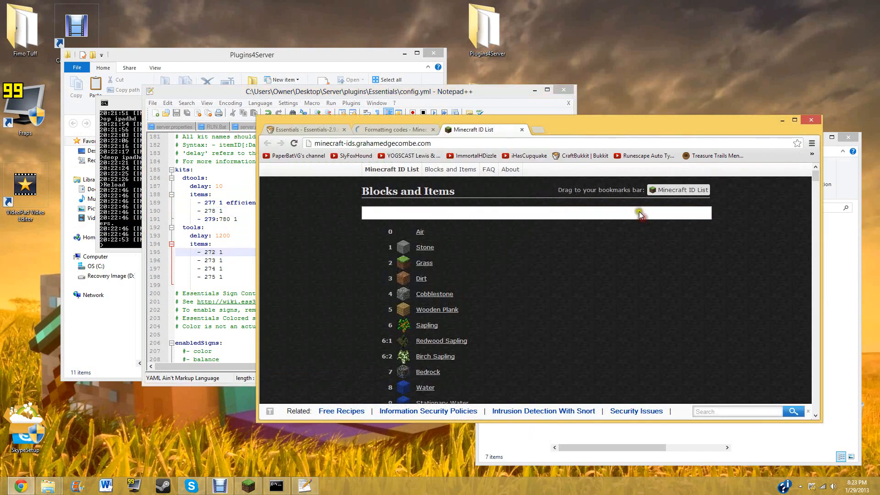
click(250, 488)
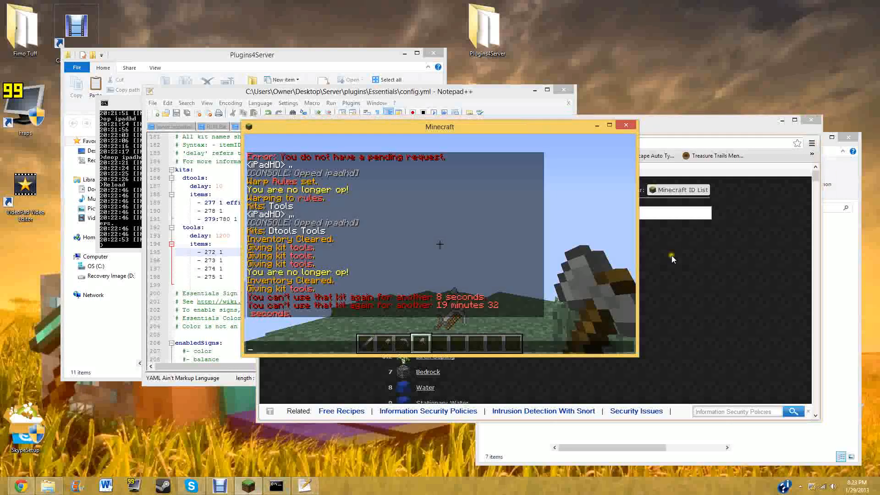
click(678, 214)
text(Stone )
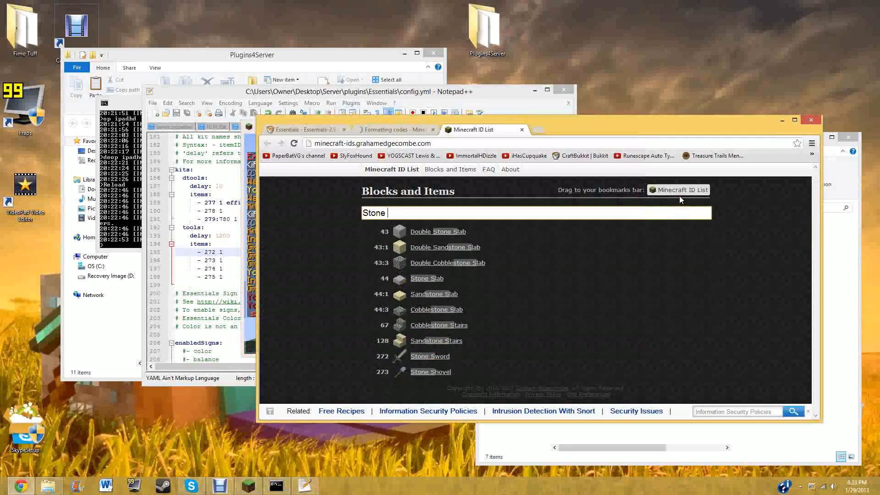
text(Sword)
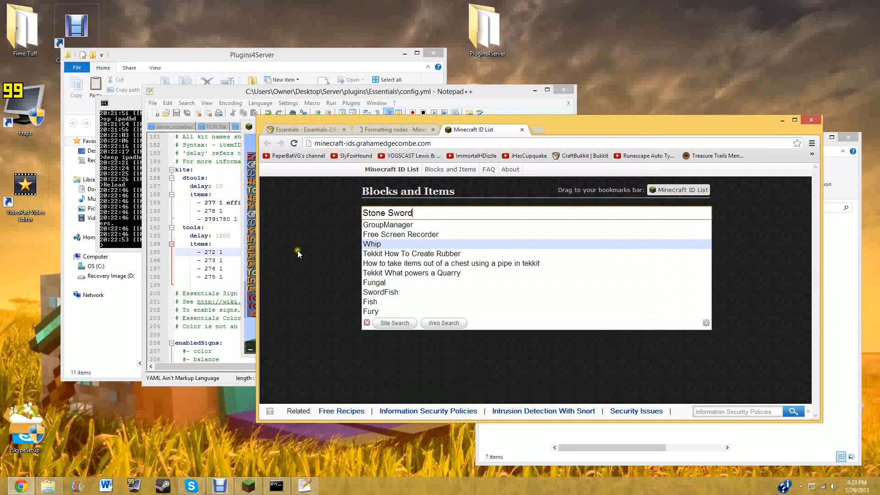
Step: Replace the ID list search with "Diamond Sword" to look up its item ID
key(BackSpace)
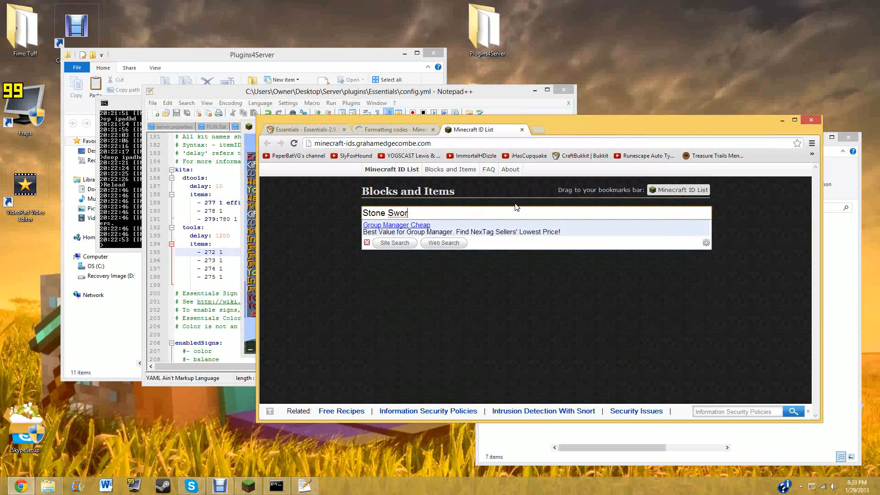
key(BackSpace)
key(BackSpace)
key(BackSpace)
key(BackSpace)
key(BackSpace)
key(BackSpace)
key(BackSpace)
key(BackSpace)
key(BackSpace)
key(BackSpace)
text(Diamond Sword)
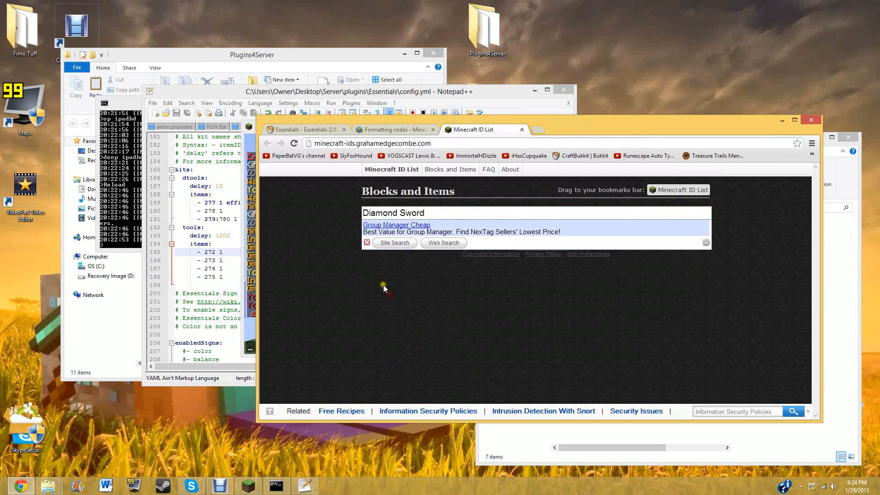
click(345, 264)
Step: Try item ID 276 for the first item of the tools kit in config.yml, and restore it to 272
click(214, 253)
key(BackSpace)
text(6)
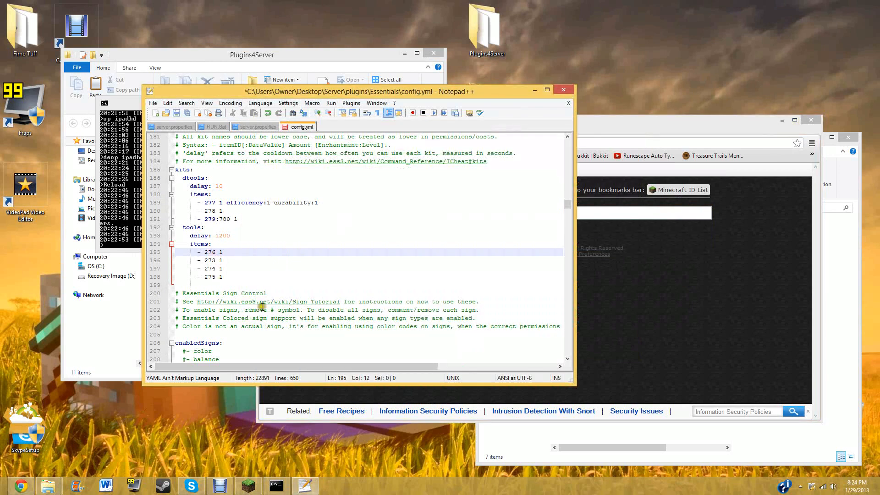
click(716, 305)
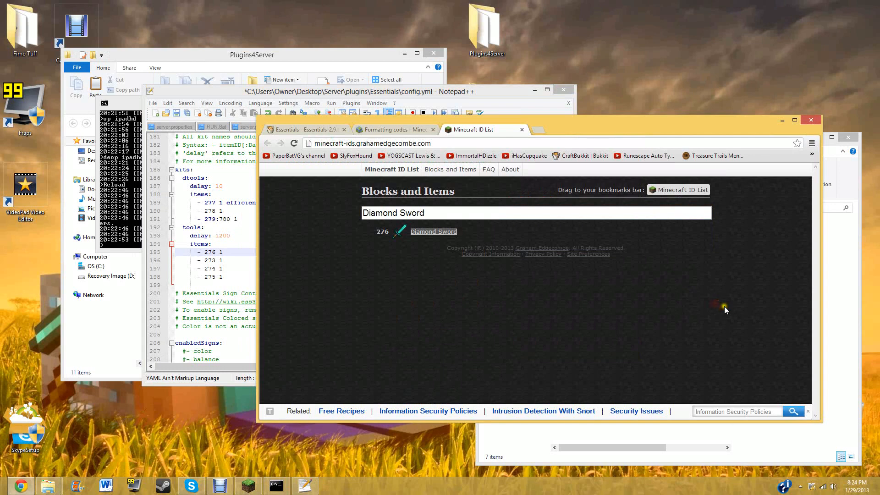
click(214, 252)
Step: Search the ID list for "Compas" and add the compass as a new last entry "- 345 1" in the tools kit
click(630, 211)
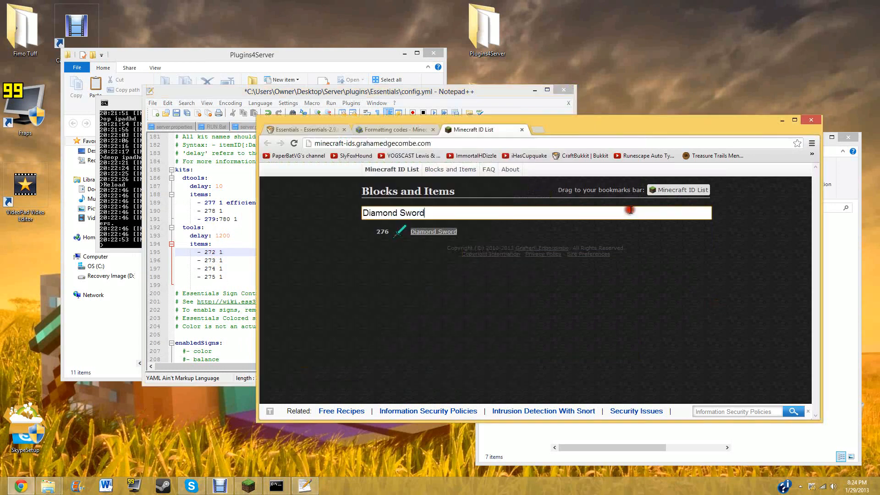
key(BackSpace)
key(BackSpace)
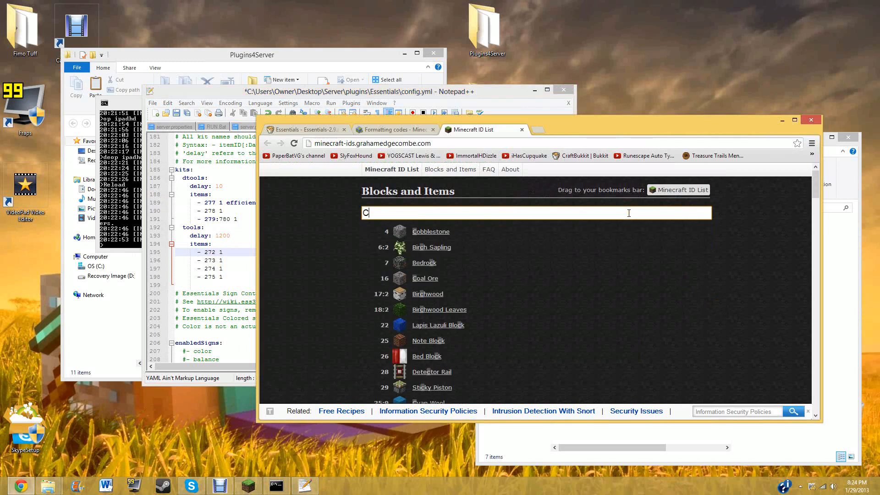
text(Compas)
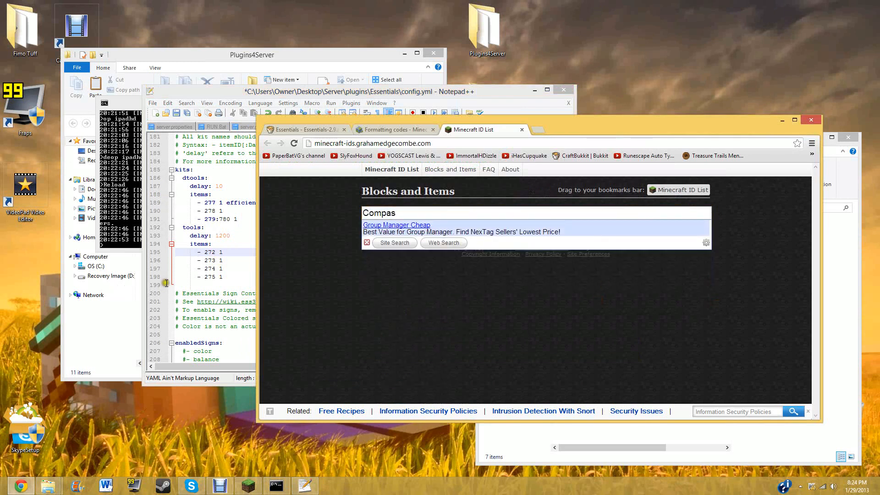
click(214, 283)
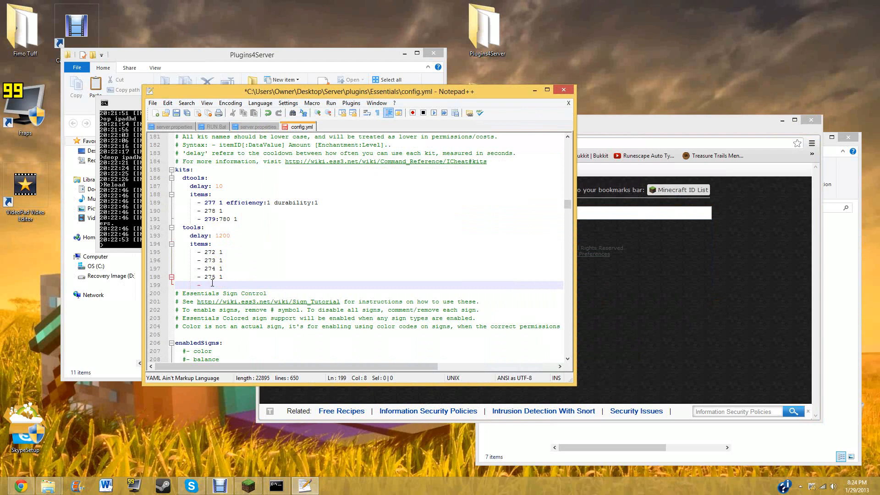
click(201, 288)
drag(200, 287, 202, 287)
click(201, 287)
click(619, 248)
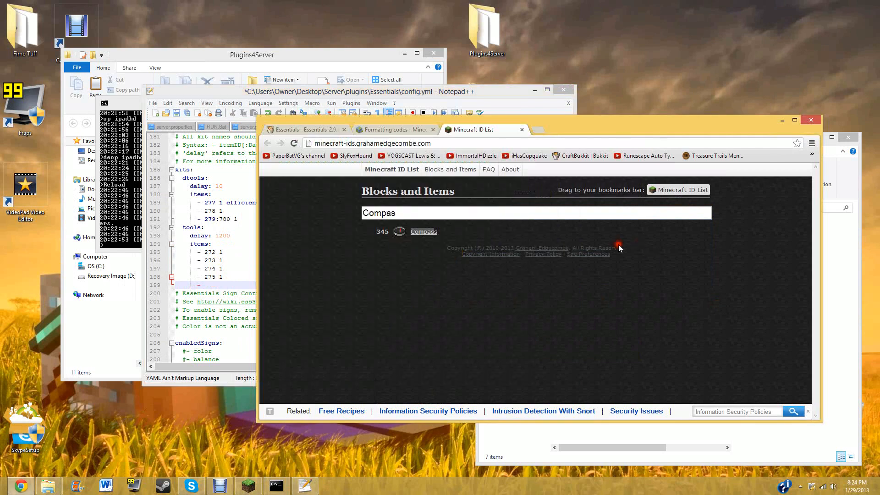
click(219, 286)
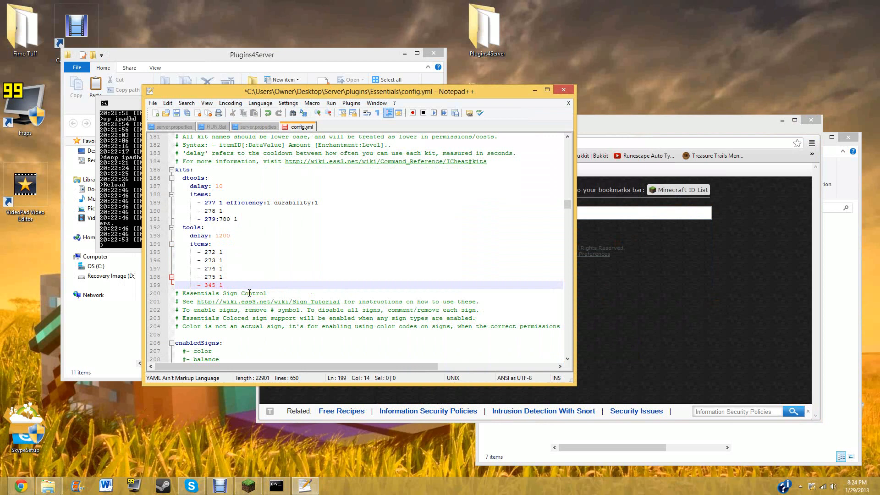
Step: Highlight the item ID and the amount of the compass entry in turn, and the amount of the shovel entry
drag(231, 288, 220, 286)
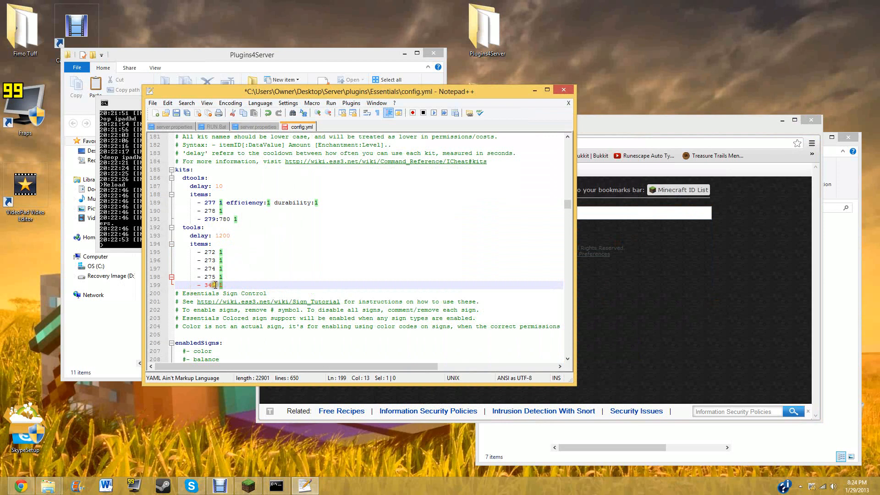
drag(205, 286, 215, 285)
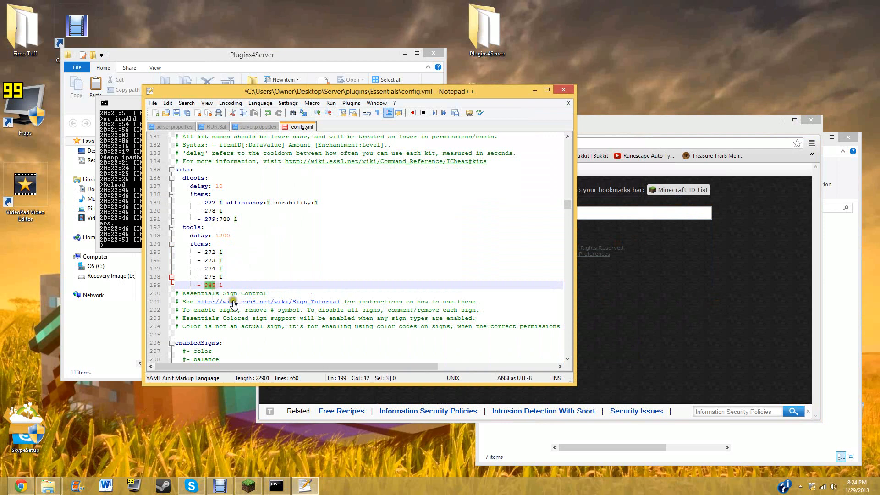
double_click(221, 286)
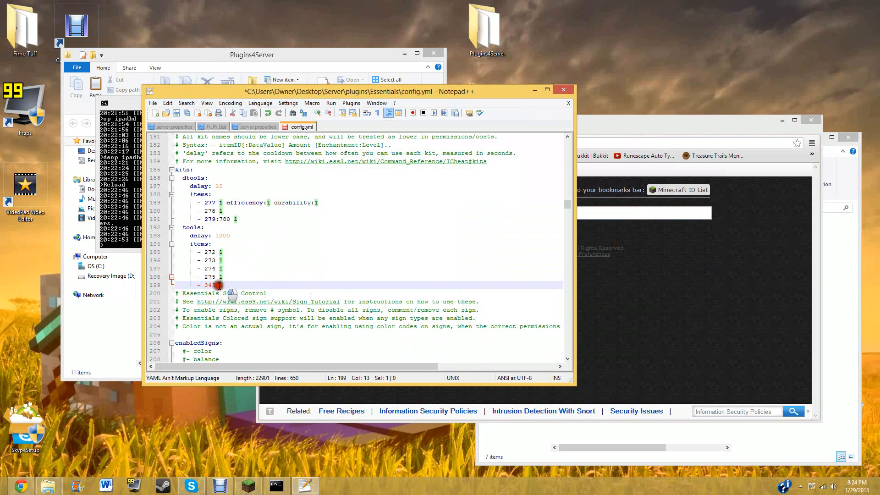
double_click(210, 286)
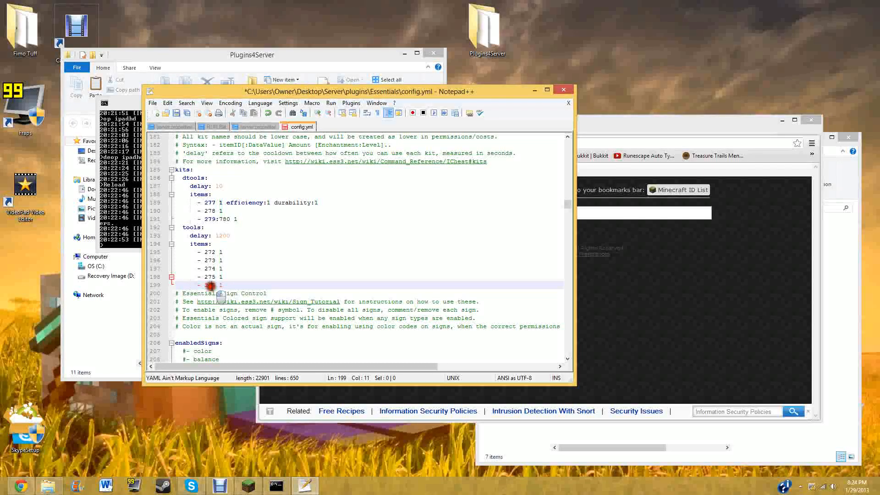
double_click(220, 286)
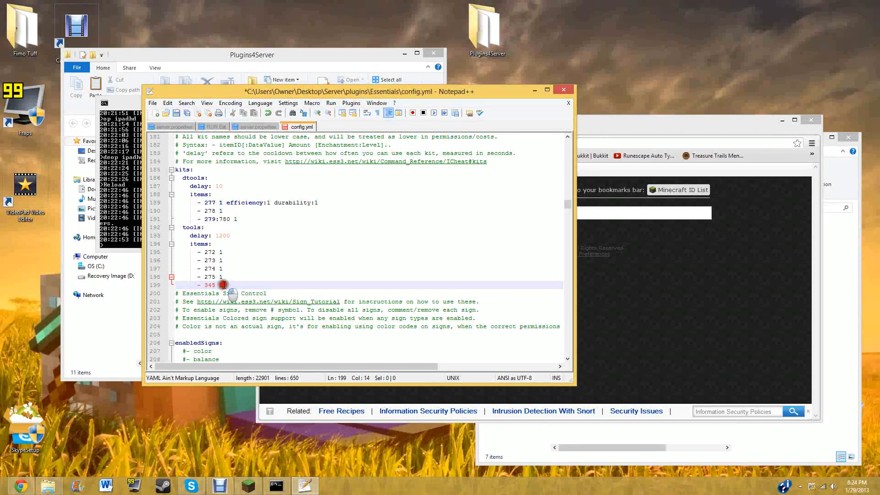
double_click(219, 260)
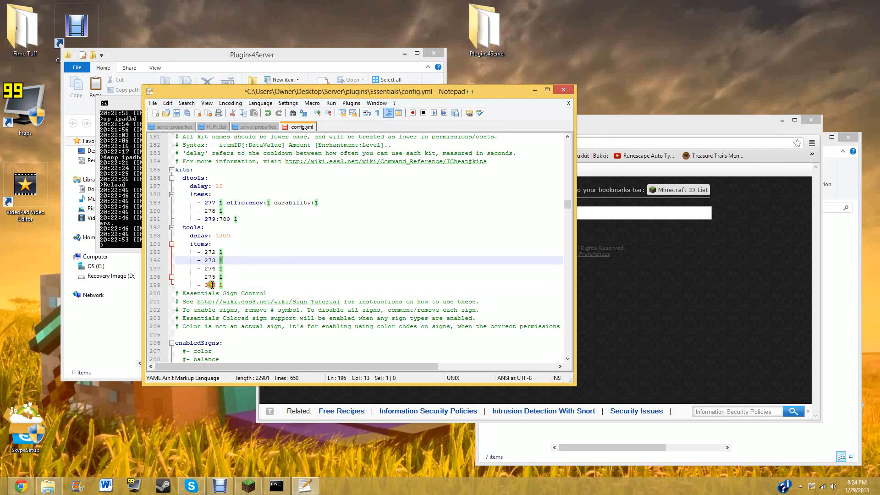
Step: Search the ID list for "Clock" and add it below the compass in the tools kit as "- 347 1"
click(239, 285)
key(Return)
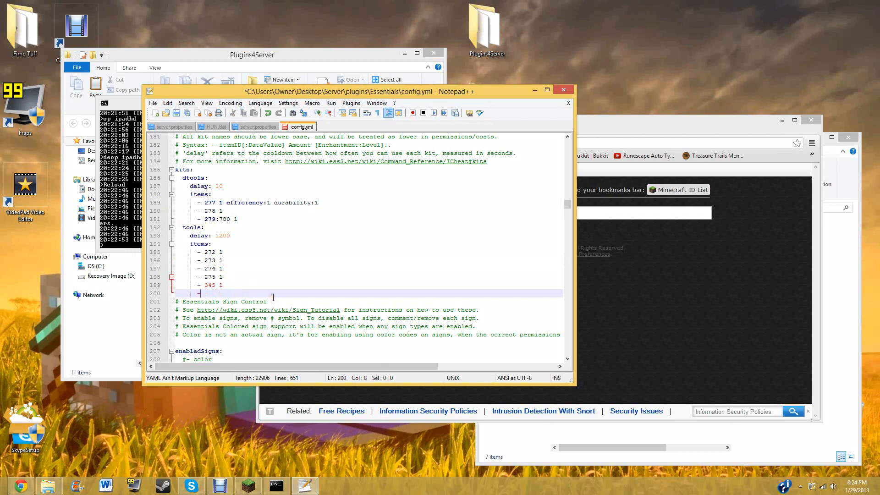
click(196, 285)
click(197, 292)
click(632, 215)
text(Clock)
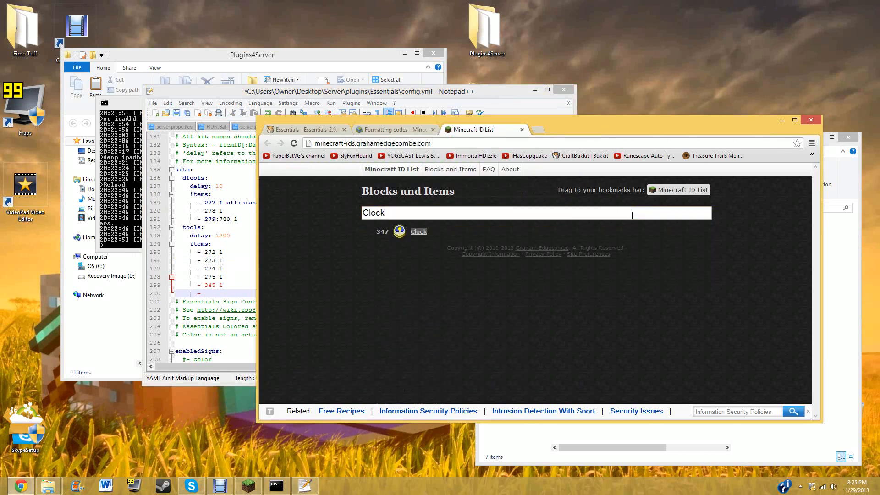
click(212, 292)
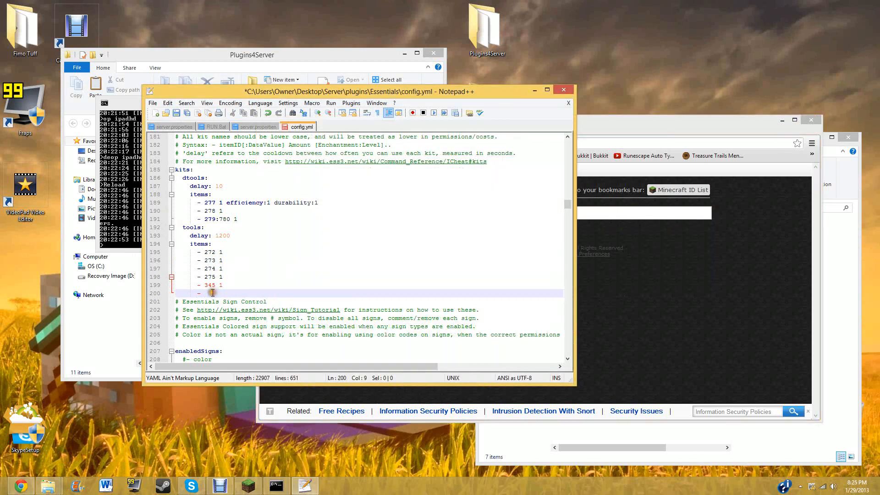
text(347 1)
Step: Search the ID list for "Bread" and add it below the clock in the tools kit as "- 297 6"
key(Return)
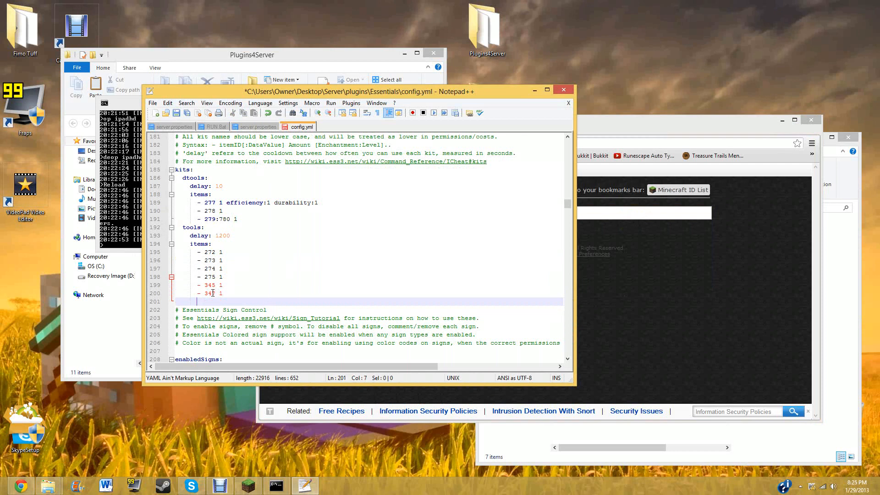
click(625, 213)
text(Bread)
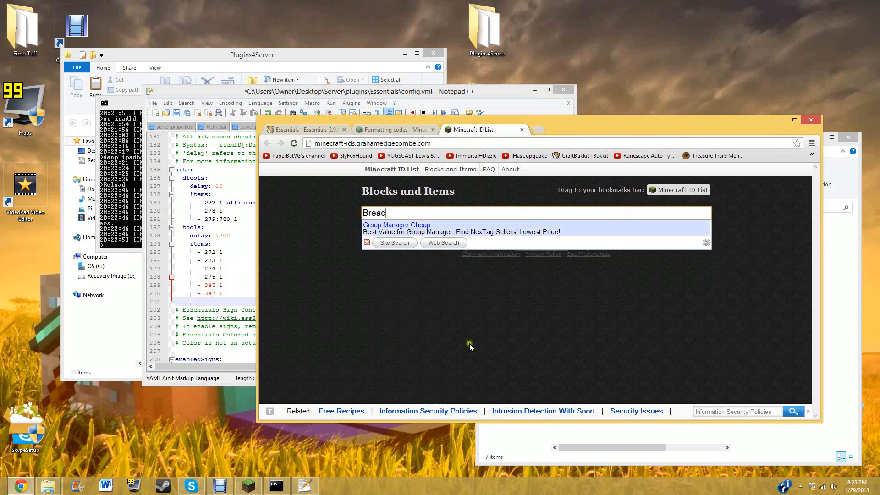
key(Return)
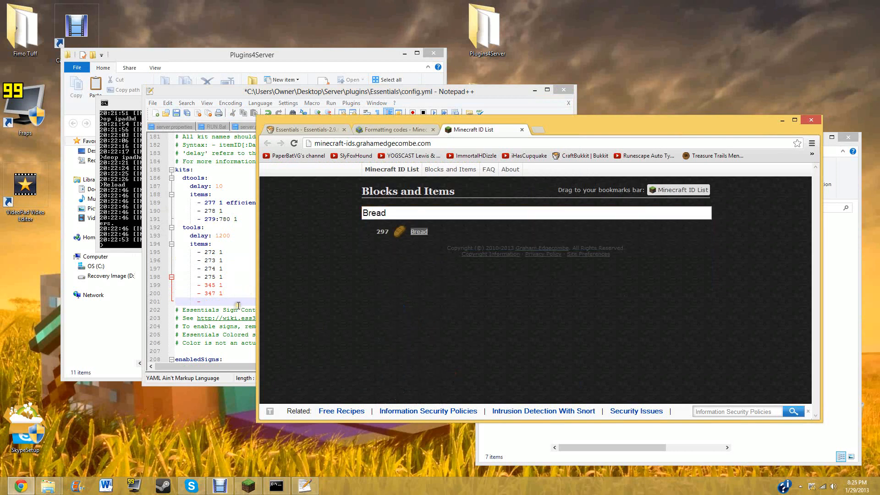
click(238, 305)
text(297 6)
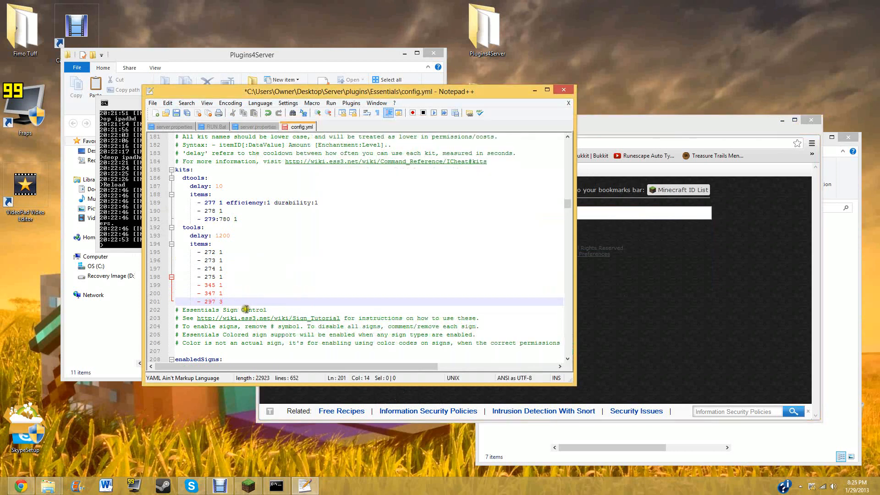
Step: Start a new line below the bread entry and search the Minecraft ID list for "Seeds"
key(Return)
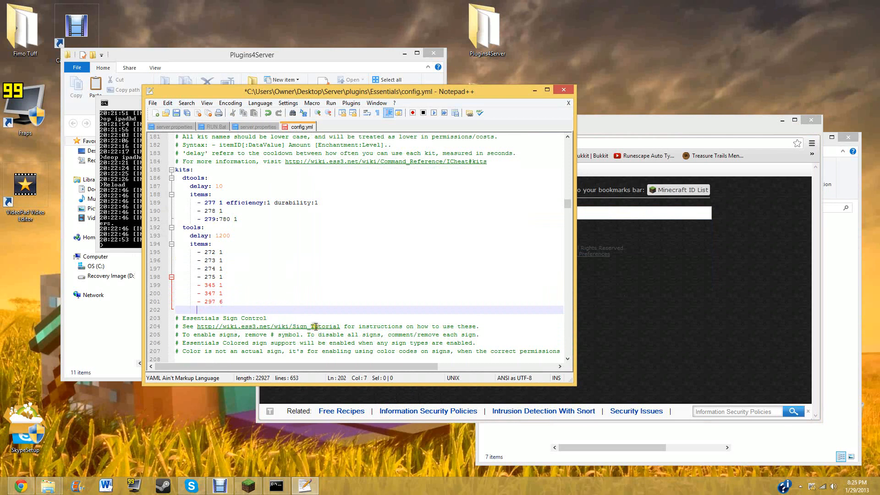
click(649, 218)
key(BackSpace)
key(BackSpace)
key(BackSpace)
key(BackSpace)
key(BackSpace)
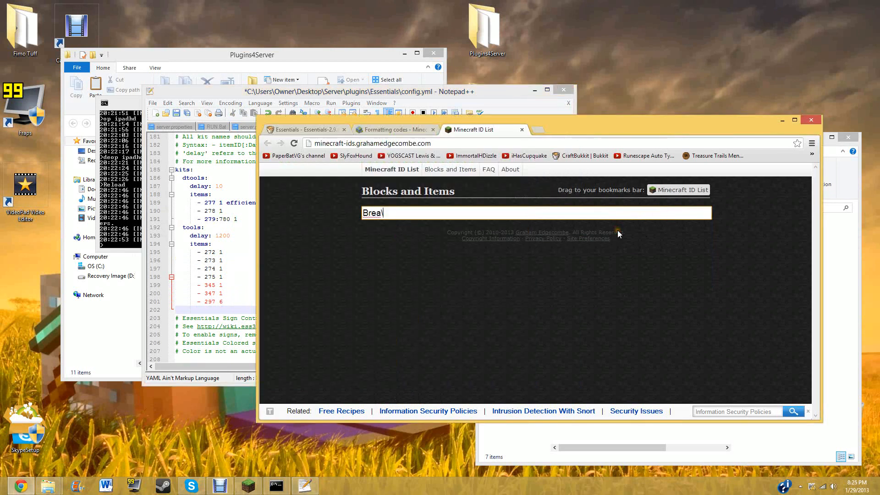
text(Seeds)
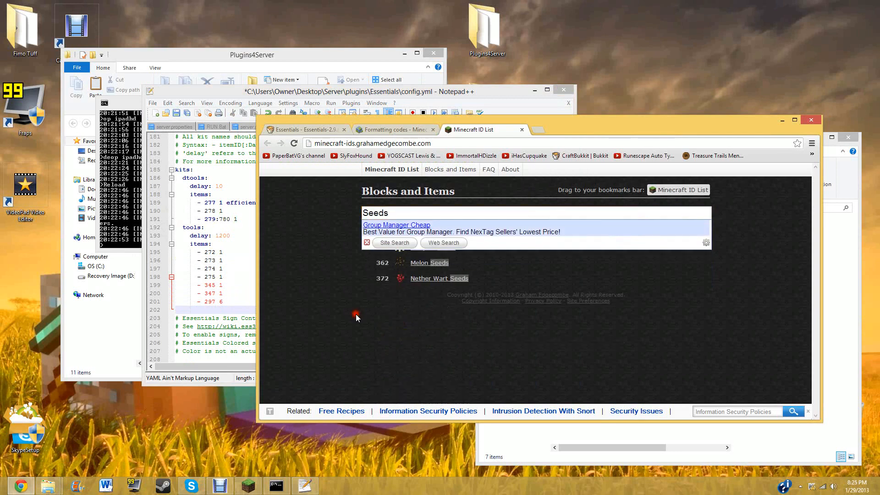
click(356, 315)
click(367, 270)
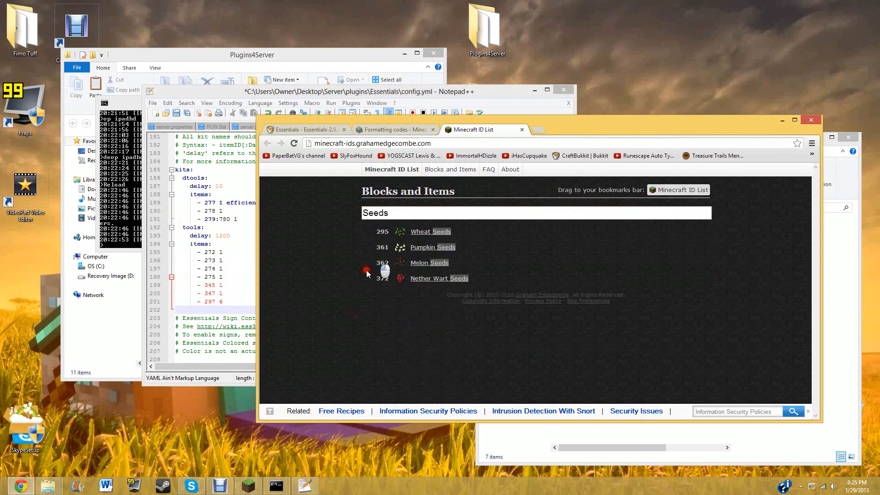
Step: Add wheat seeds to the tools kit as "- 295 15", placing the editor and ID list side by side, and save config.yml
click(233, 311)
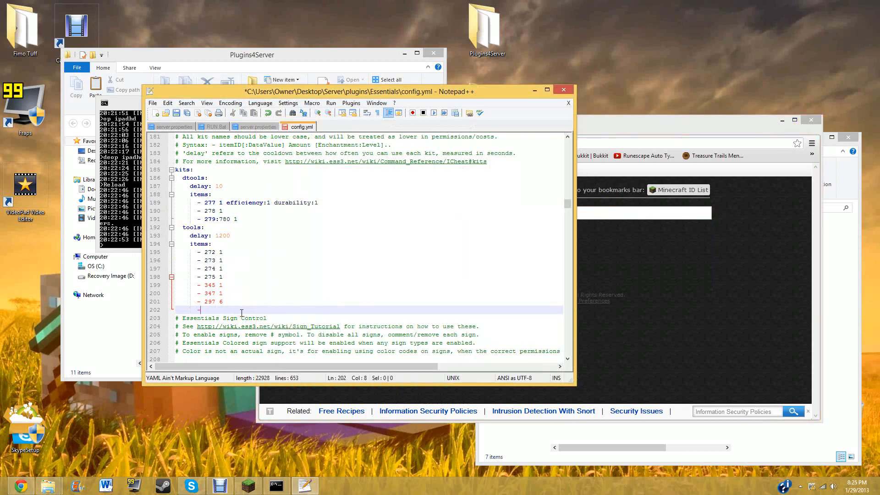
drag(480, 97, 337, 84)
drag(587, 132, 688, 128)
click(80, 297)
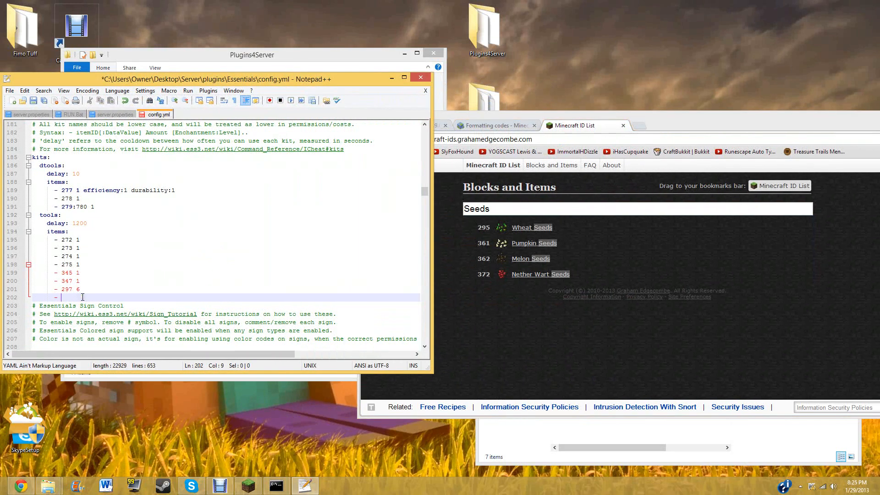
text(295 15)
key(ctrl+s)
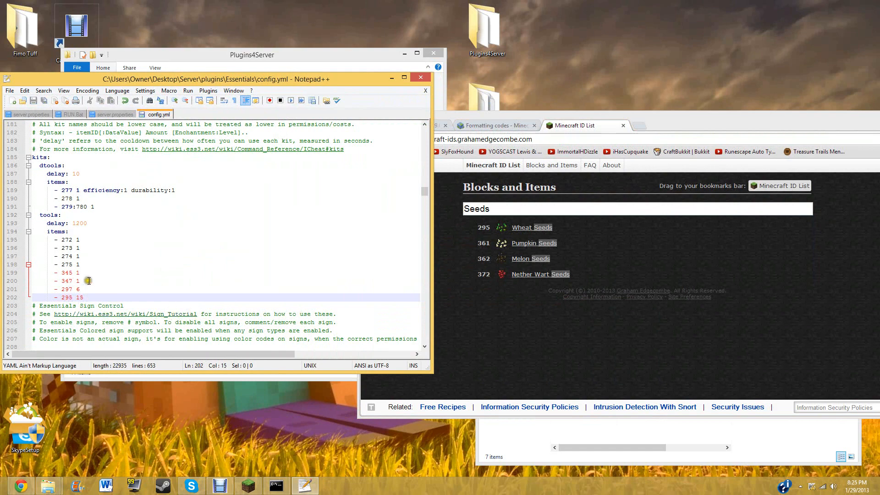
Step: Redo the indentation and dash of the compass entry "- 345 1" in the tools kit
click(54, 273)
key(BackSpace)
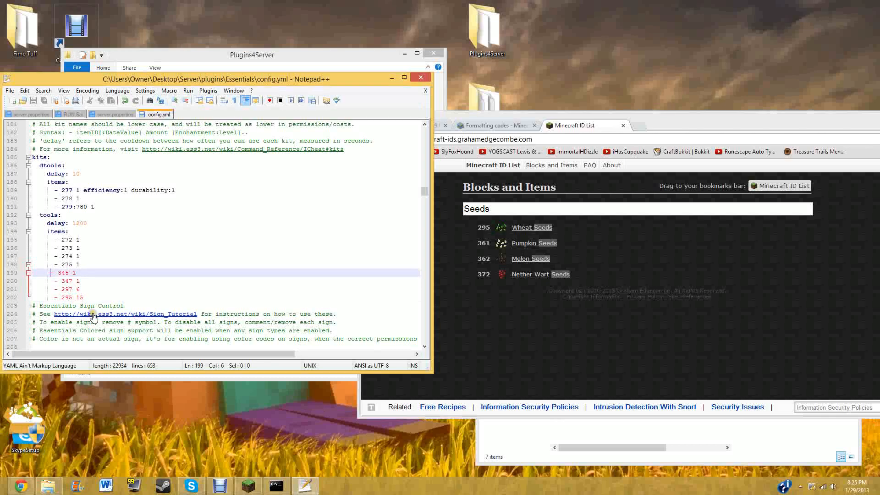
key(BackSpace)
key(alt+space)
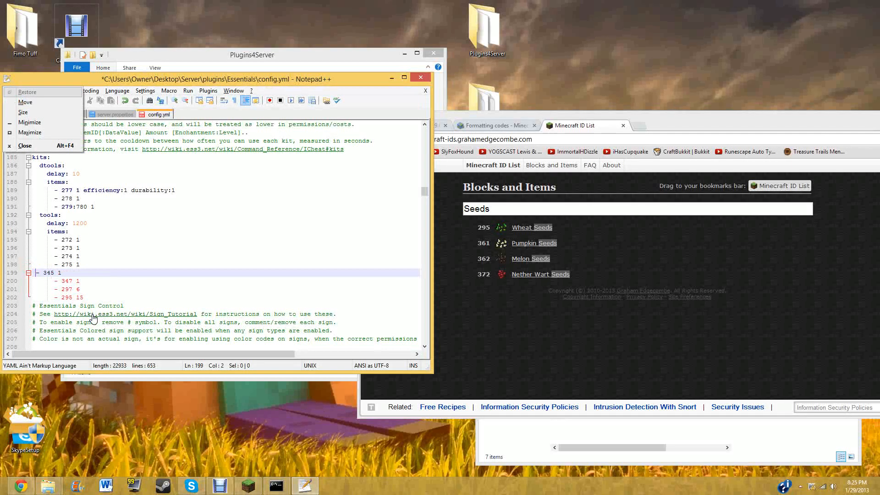
click(39, 273)
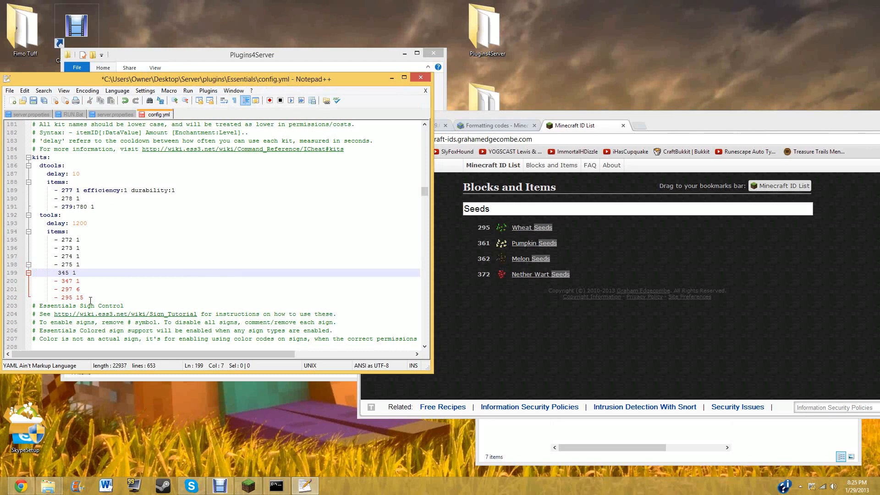
text(-)
Step: Redo the indentation and dash of the clock entry "- 347 1" in the tools kit
click(56, 281)
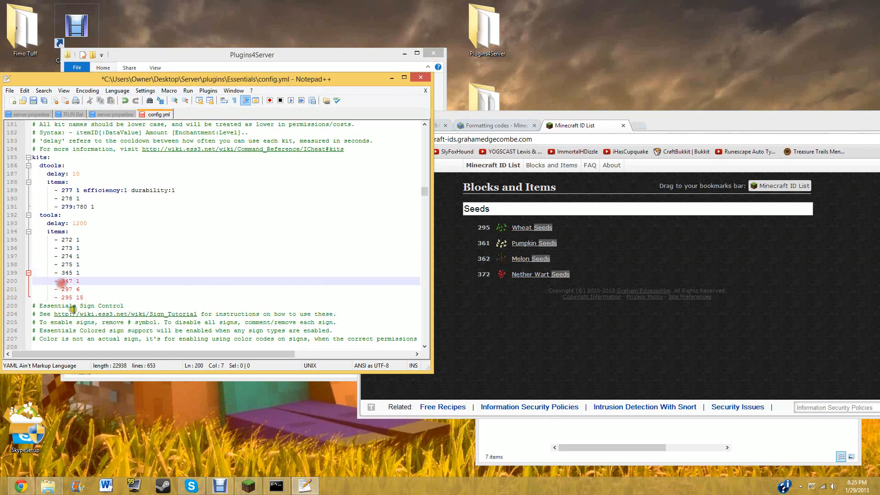
key(BackSpace)
key(BackSpace)
key(BackSpace)
Step: Try to redo the indentation and line break of the bread entry "- 297 6" below the clock
key(Down)
key(BackSpace)
key(BackSpace)
key(BackSpace)
key(BackSpace)
key(BackSpace)
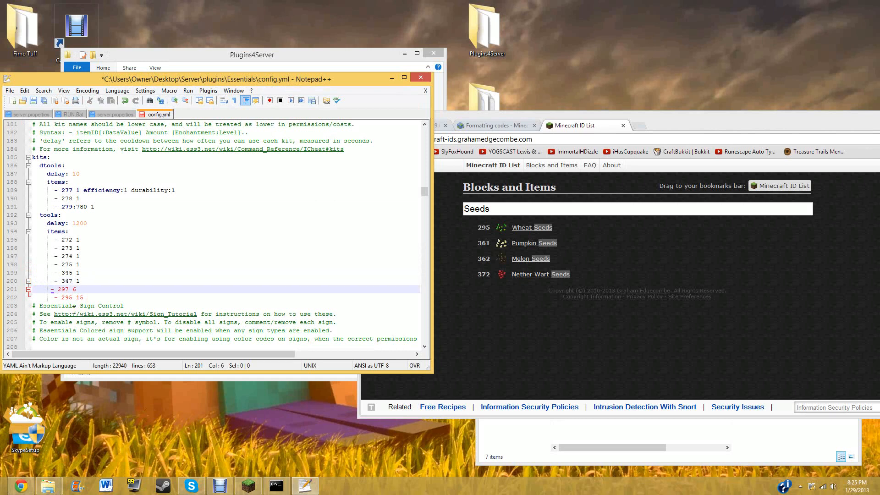
key(Return)
key(BackSpace)
key(BackSpace)
key(BackSpace)
key(BackSpace)
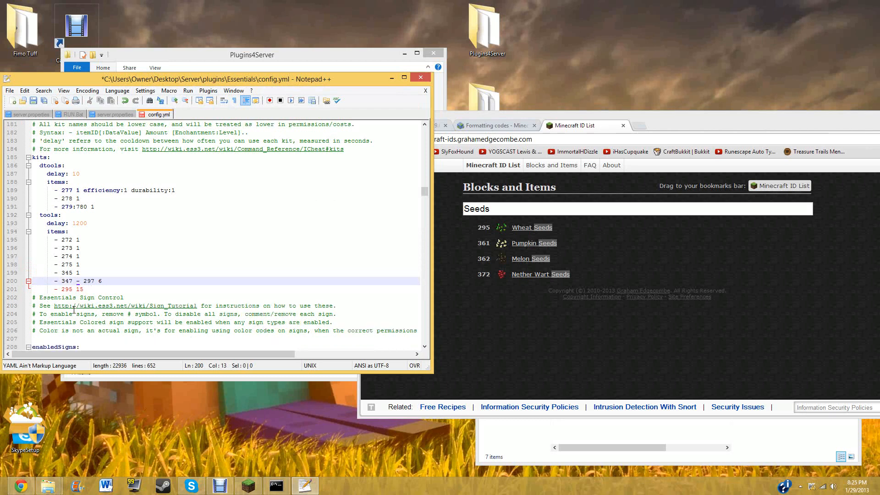
key(Return)
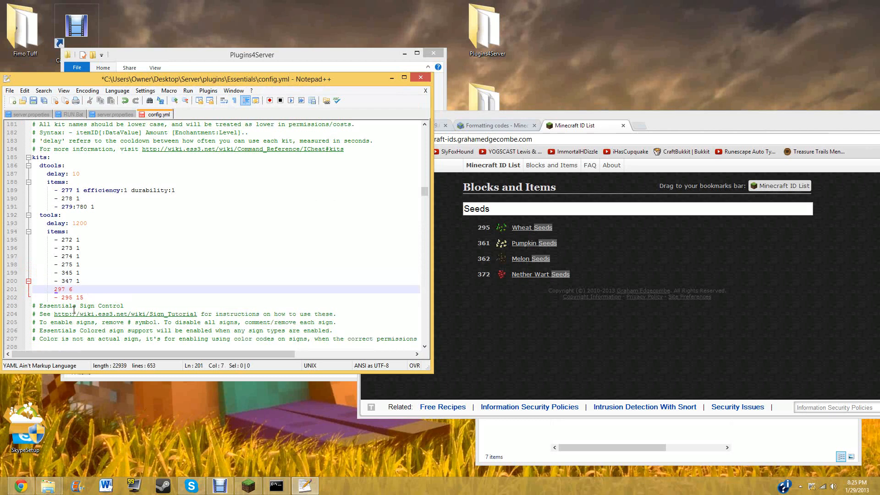
Step: Clear the bread entry's ID and amount, leaving only an indented dash on its line
key(BackSpace)
key(BackSpace)
key(BackSpace)
click(44, 295)
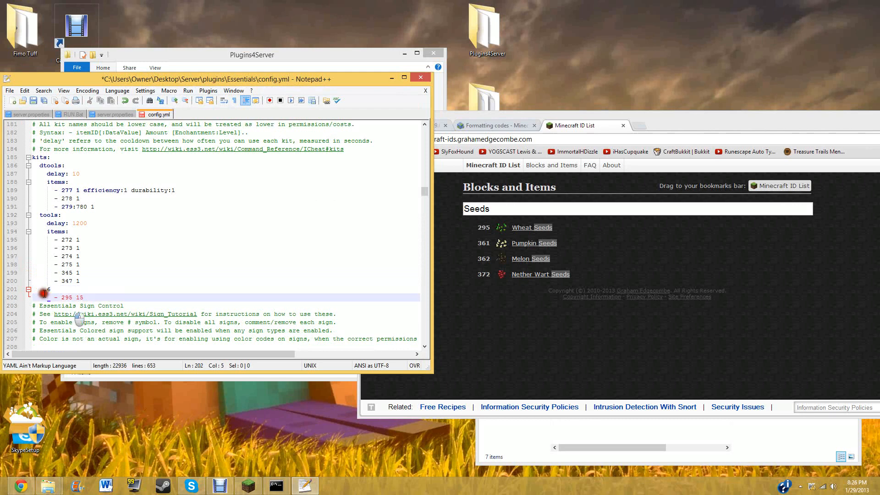
click(45, 287)
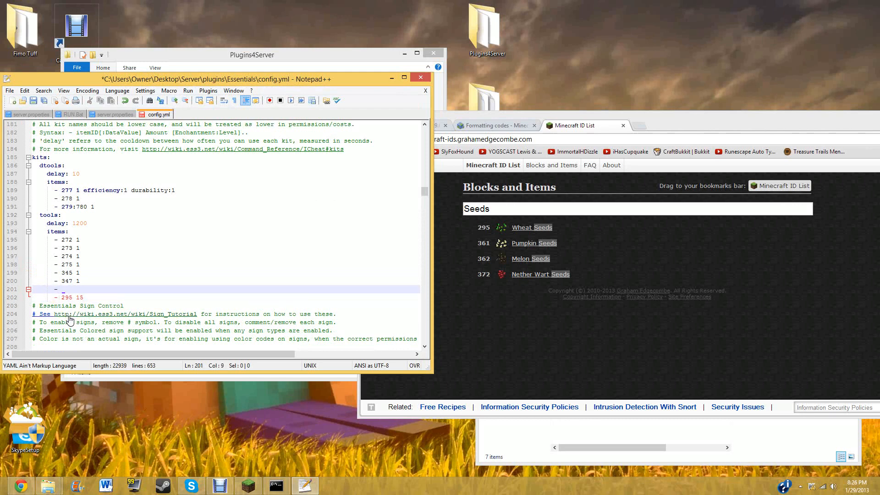
click(64, 299)
click(89, 287)
Step: Search the ID list for "Bread" and re-enter it below the clock as "- 297 1"
double_click(499, 210)
text(Bread)
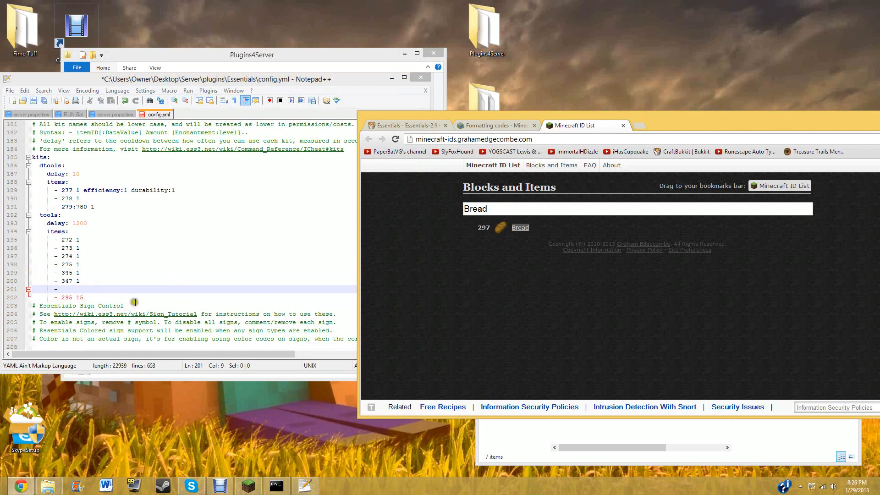
click(104, 288)
text(297)
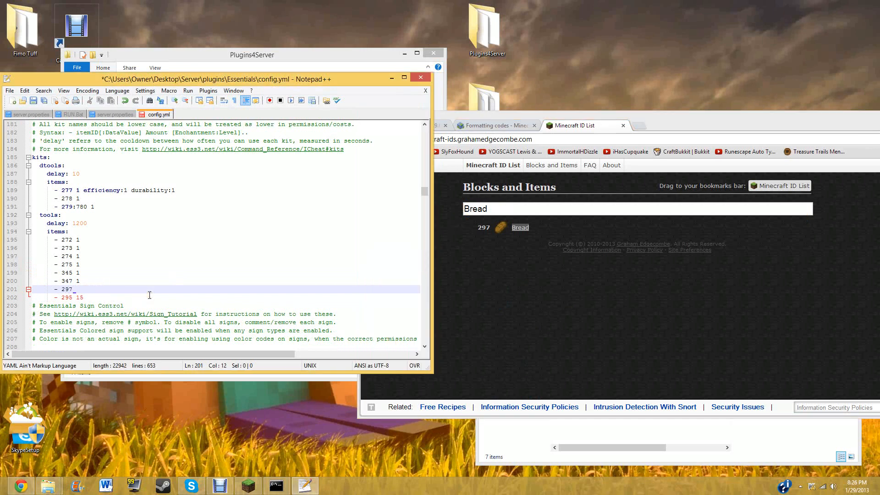
Step: Delete the seeds entry's text, leaving only an indented dash on the last line of the tools kit
key(Down)
key(Left)
key(Left)
key(Left)
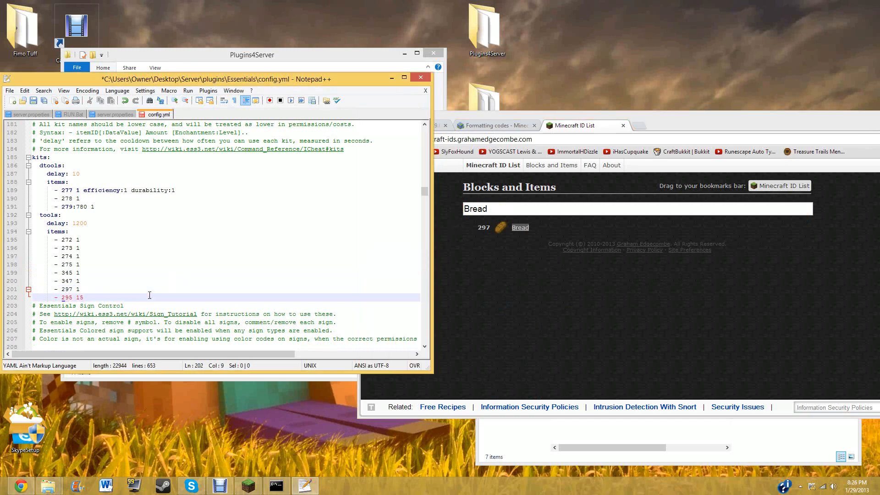
click(151, 300)
drag(53, 297, 30, 300)
key(BackSpace)
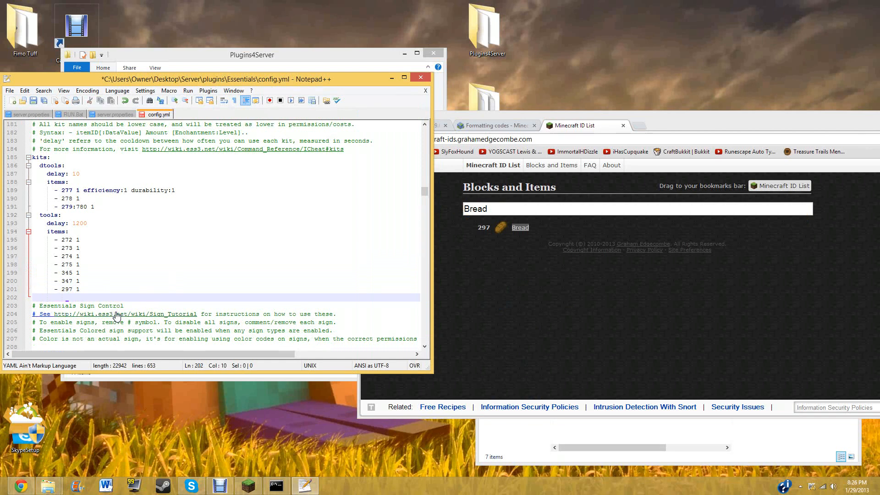
key(BackSpace)
key(BackSpace)
Step: Search the ID list for "Seeds", re-enter wheat seeds as "- 295 15" below the bread, and save config.yml
click(583, 209)
text(Se)
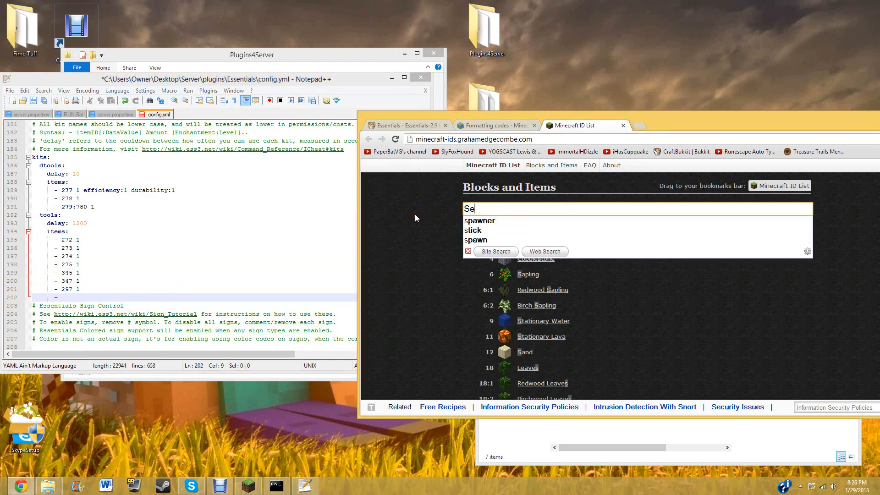
text(eds)
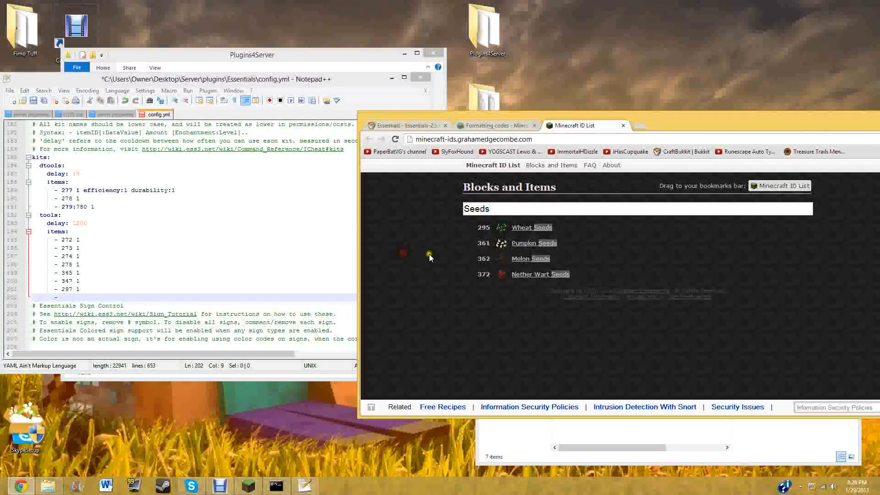
click(78, 294)
text(2)
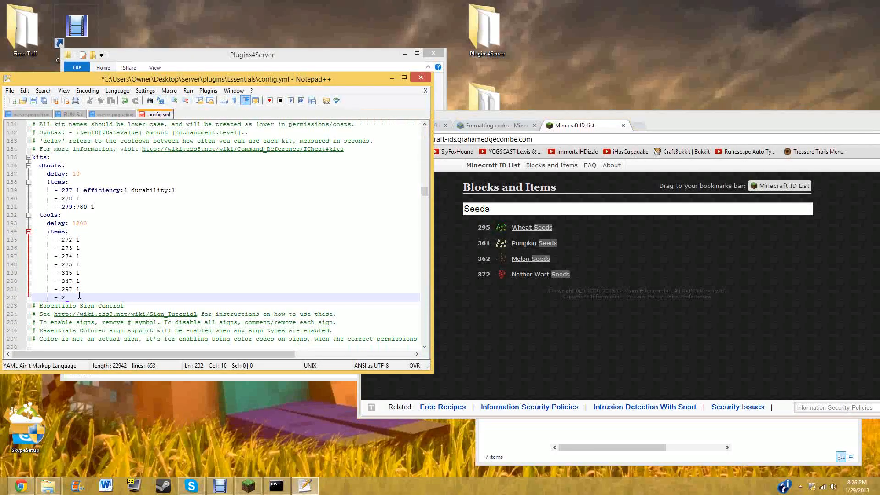
text(95 15)
key(ctrl+s)
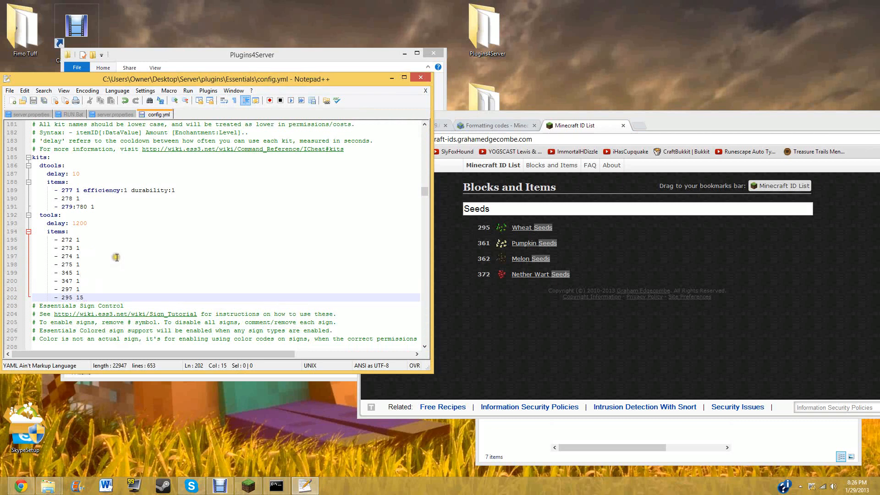
Step: Switch to the server console, run Reload, and give the player operator status with the op command
click(277, 486)
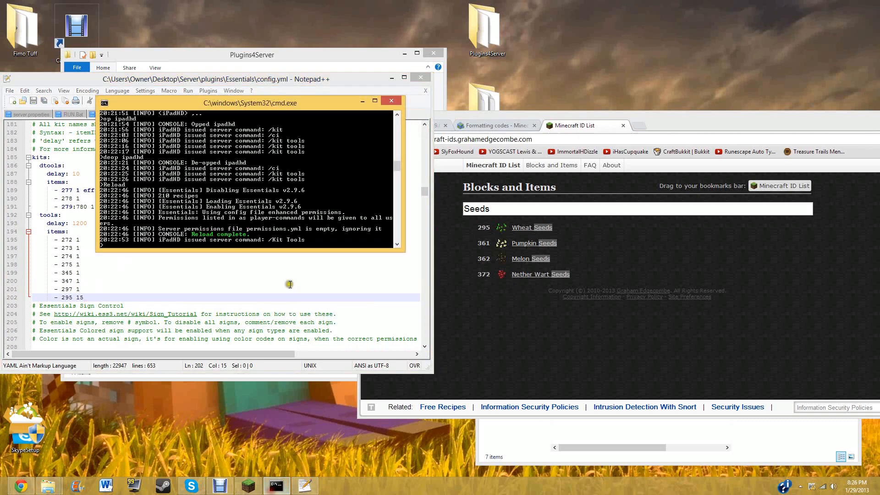
text(Reload)
key(Return)
text(op)
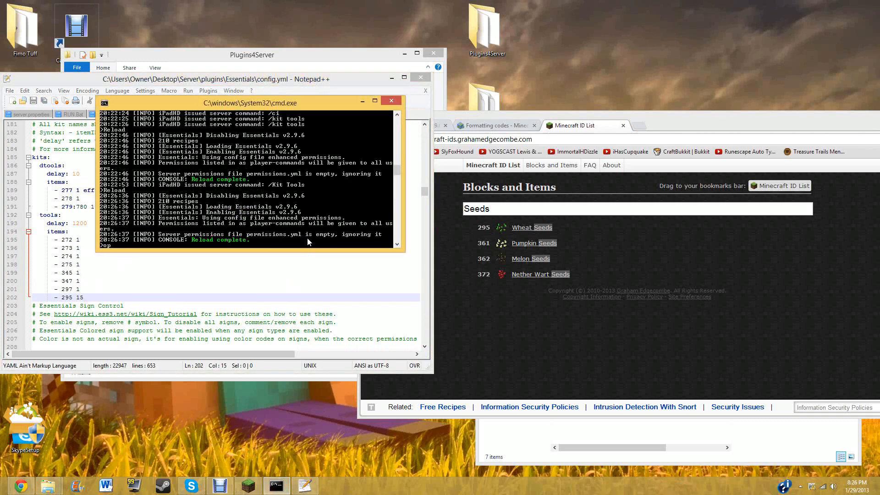
text( ipadhd)
key(Return)
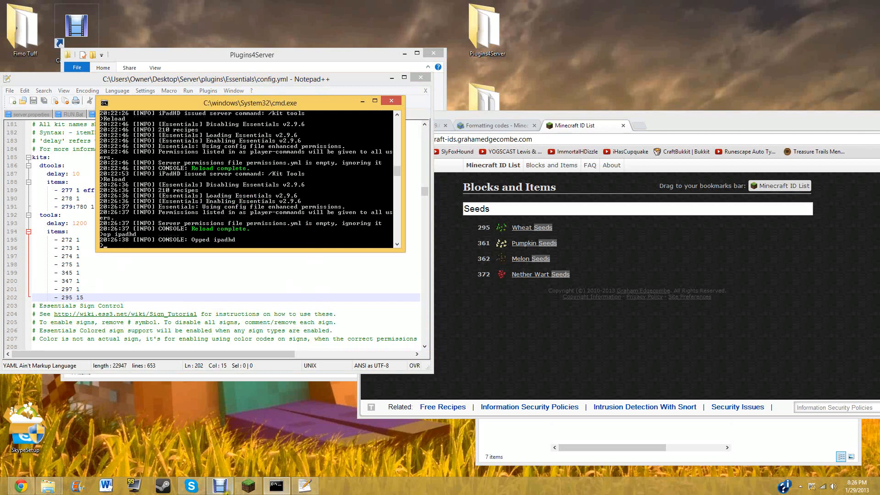
Step: Switch to Minecraft and clear the player's inventory by running "/Ci" twice
click(248, 486)
text(/Ci)
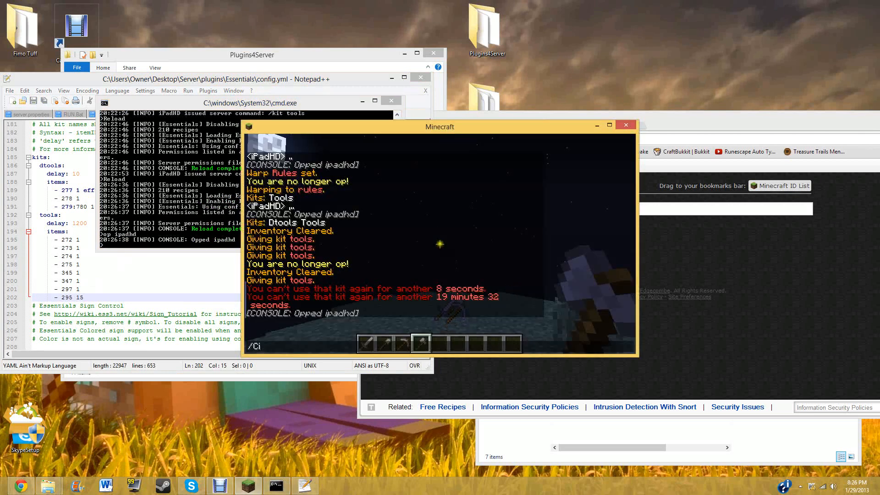
key(Return)
key(t)
key(Up)
key(Return)
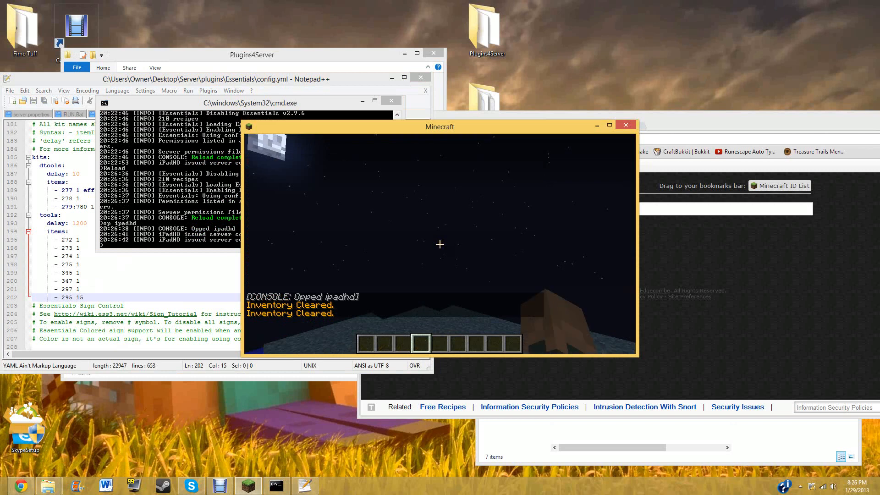
Step: Claim the kit with "/kit tools" and open the inventory to check its items
key(t)
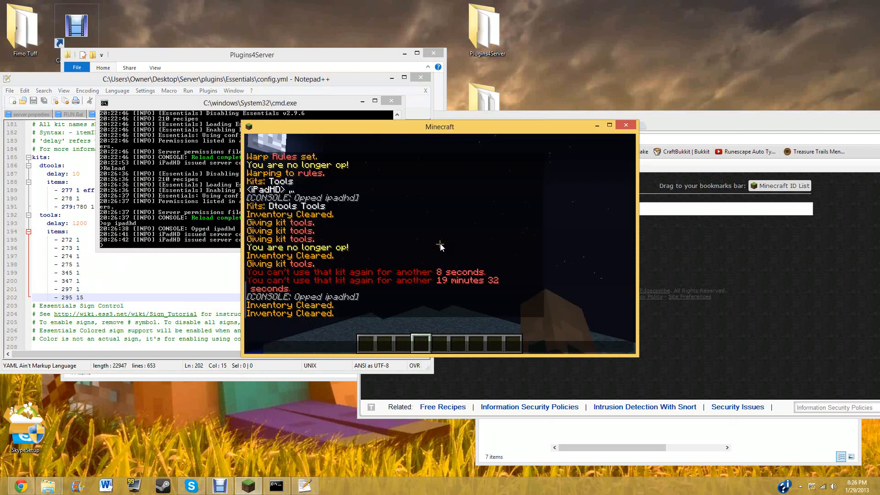
text(/kit tools)
key(Return)
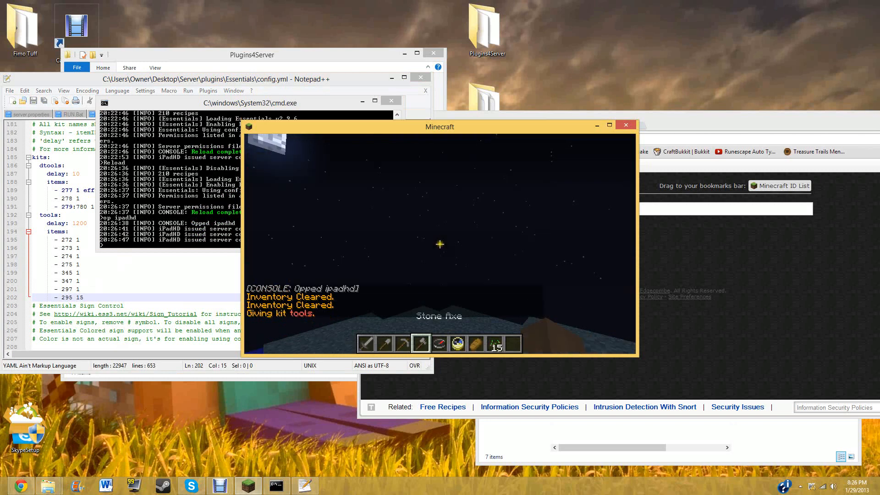
key(e)
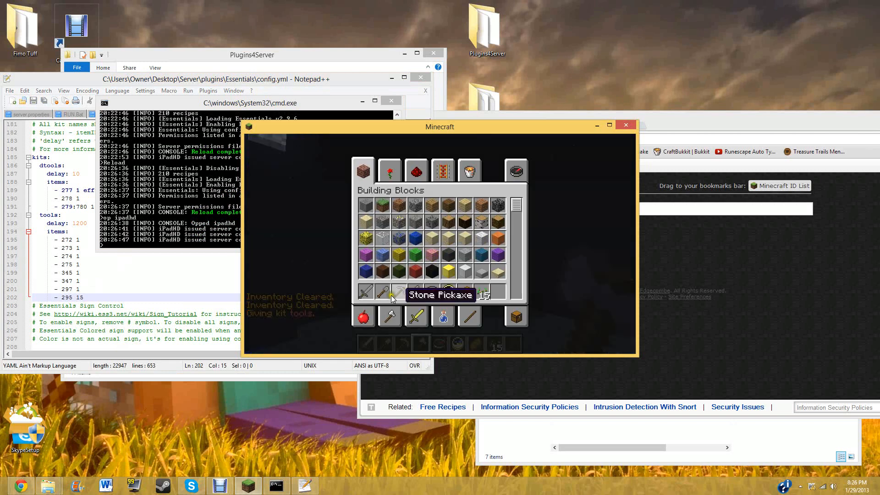
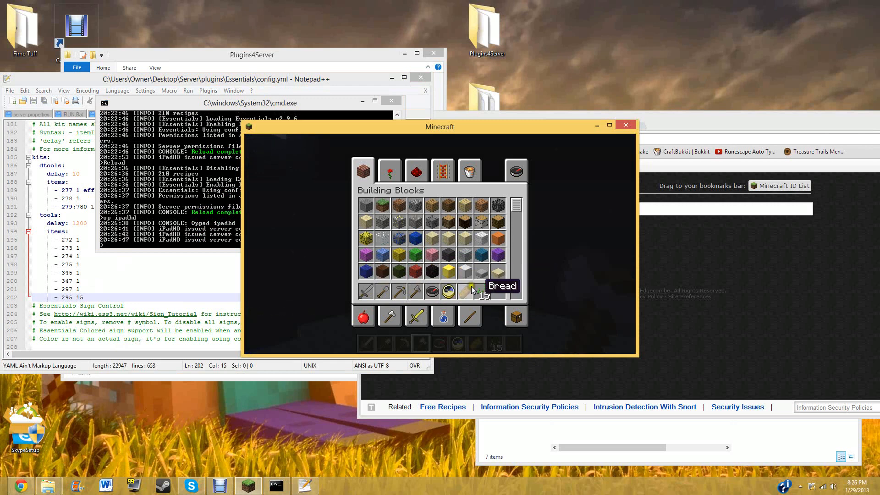
Step: Return to config.yml in Notepad++, set the bread amount in the tools kit to 6, and save the file
click(146, 291)
key(BackSpace)
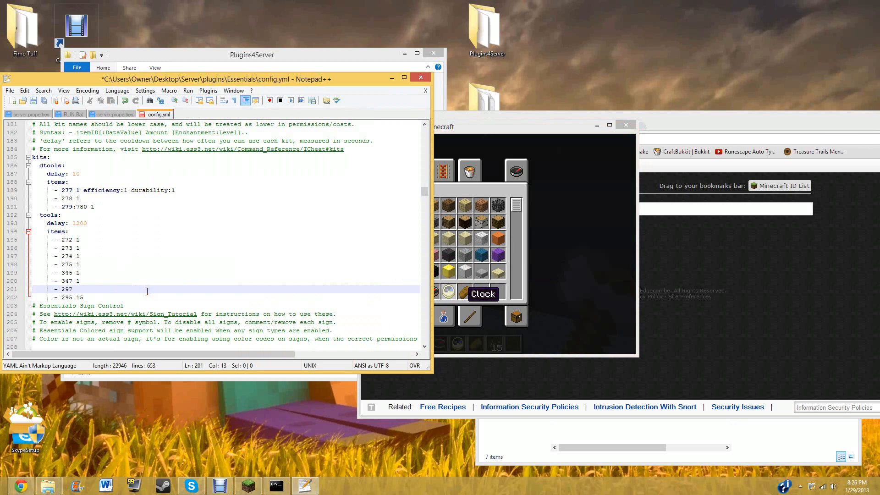
key(ctrl+s)
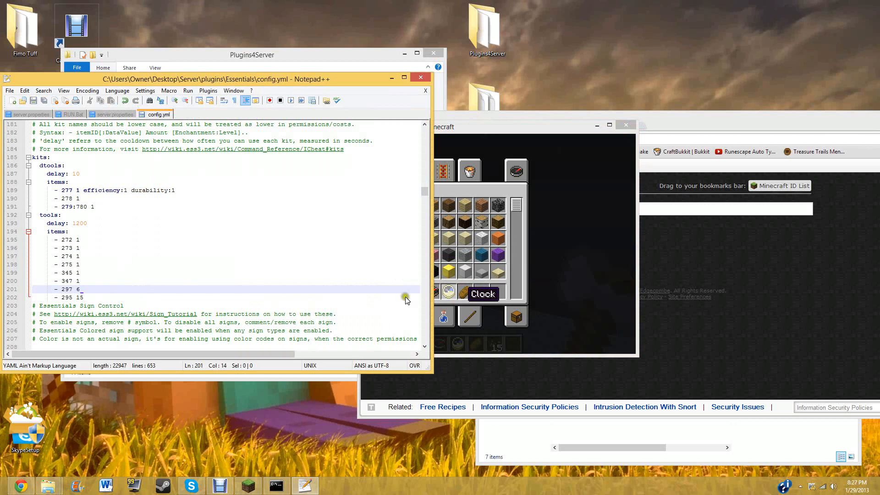
Step: In the tools kit of config.yml, copy the "- 274 1" line and paste it onto a new line below "- 272 1"
click(502, 293)
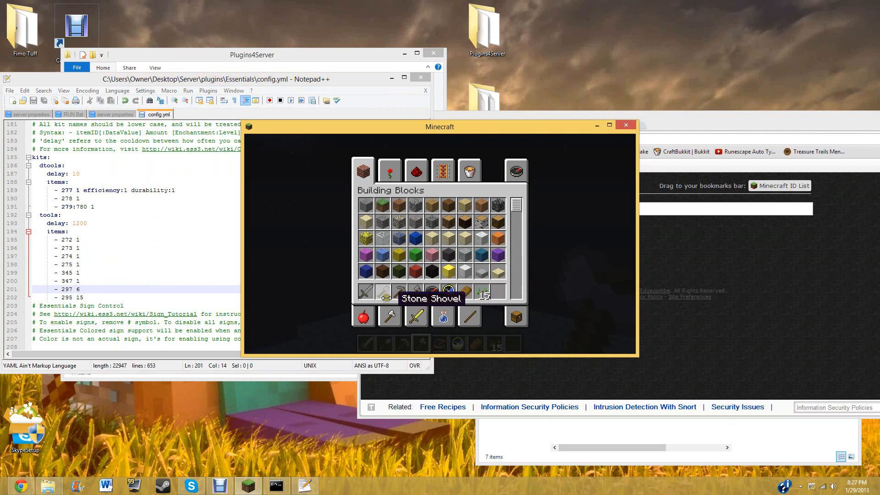
drag(82, 256, 26, 256)
key(ctrl+c)
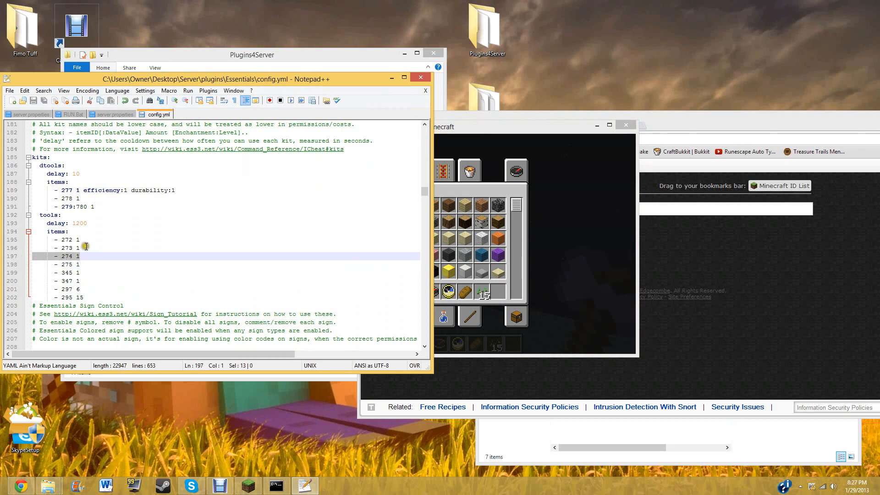
click(55, 250)
key(Return)
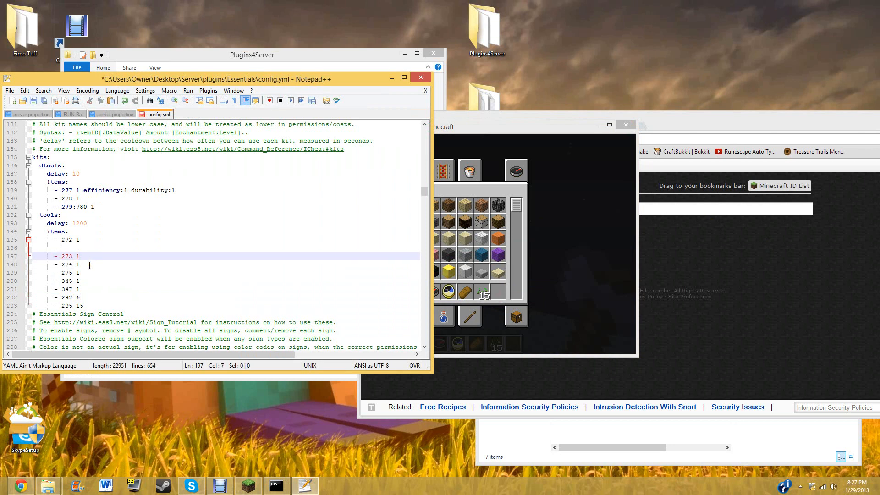
key(Up)
key(ctrl+v)
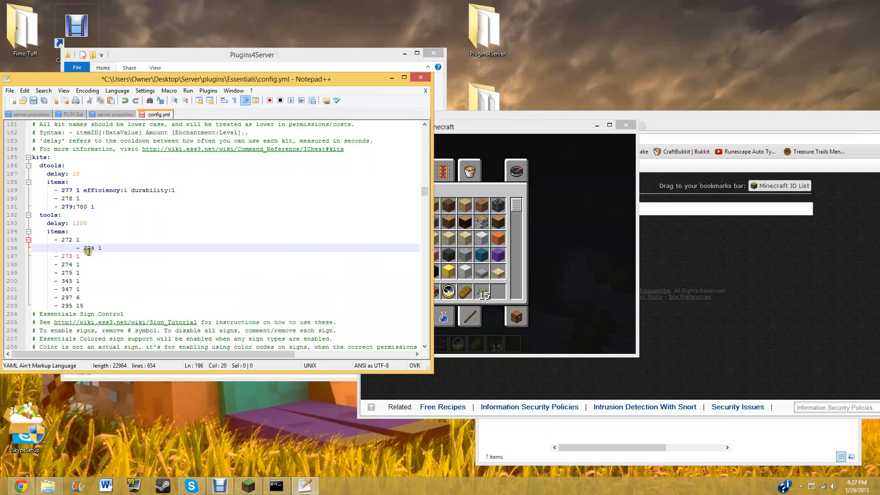
Step: Remove the extra indentation before the pasted "- 274 1" so it aligns with the other kit items
drag(81, 248, 75, 247)
double_click(75, 247)
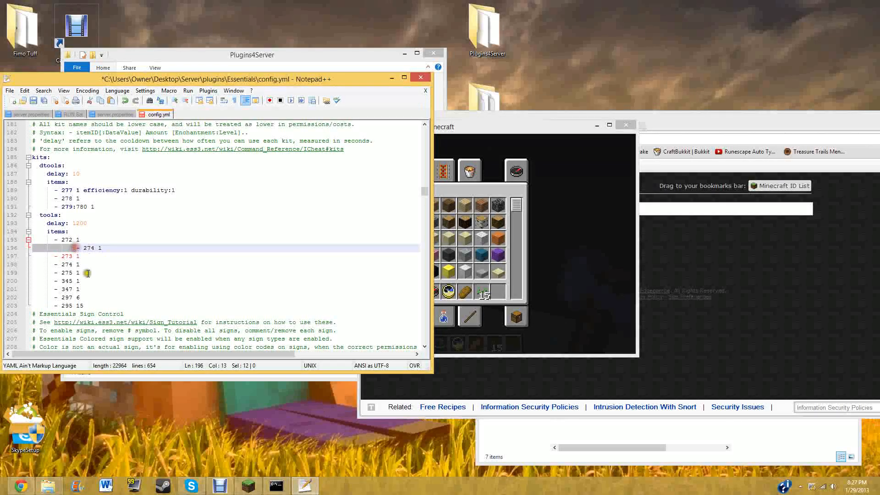
click(73, 248)
key(BackSpace)
key(BackSpace)
key(BackSpace)
key(BackSpace)
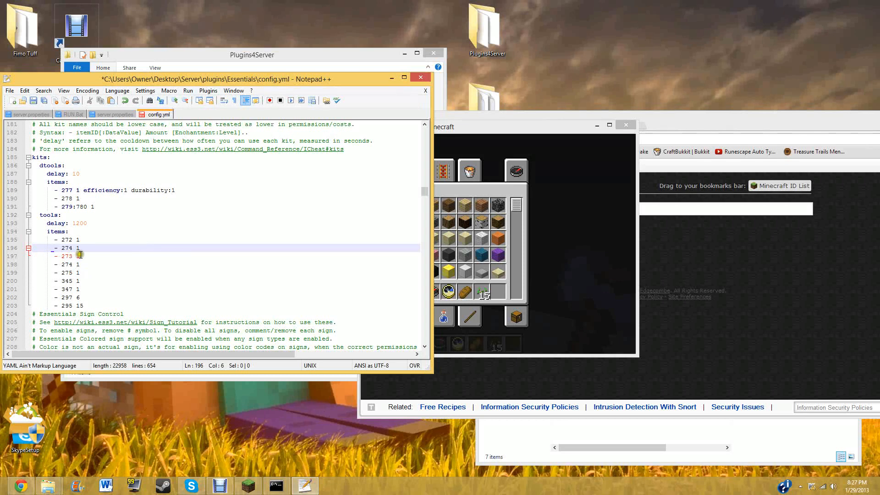
Step: Realign the "- 273 1" entry on its own line below the pasted item and save config.yml
click(71, 257)
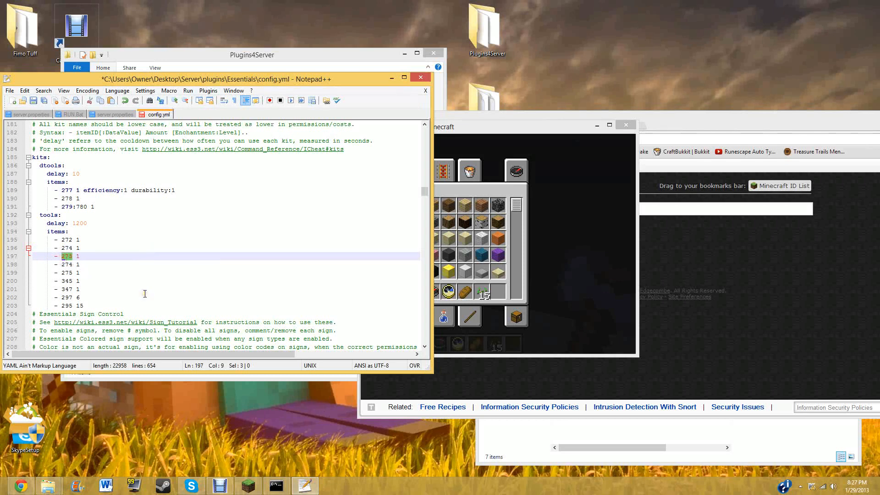
text(3)
key(Left)
key(Left)
key(Left)
key(BackSpace)
key(BackSpace)
key(BackSpace)
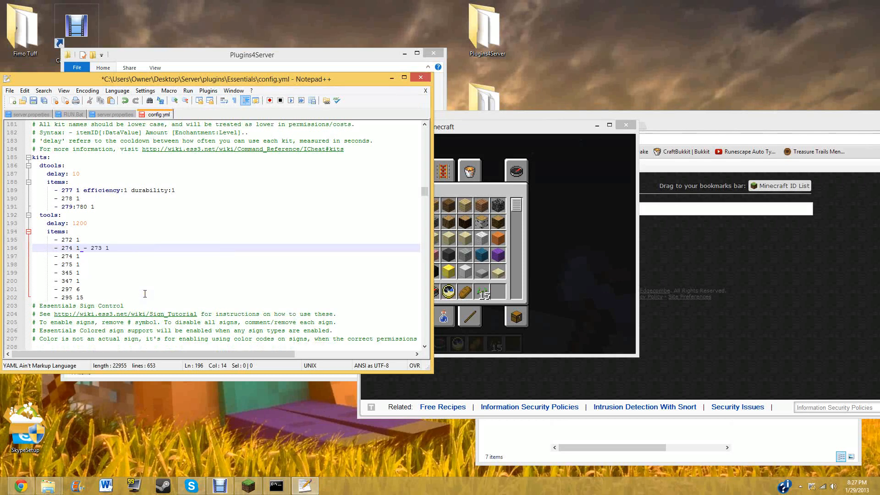
key(Return)
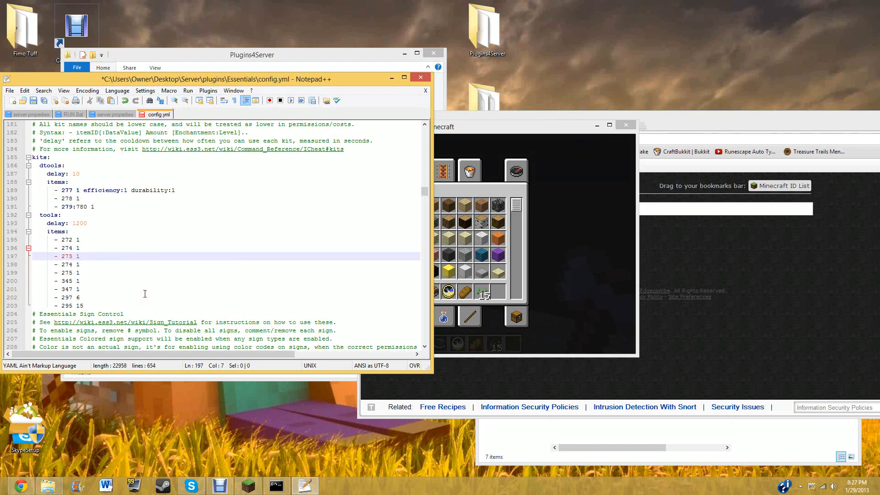
key(BackSpace)
key(BackSpace)
text(- 273)
key(ctrl+s)
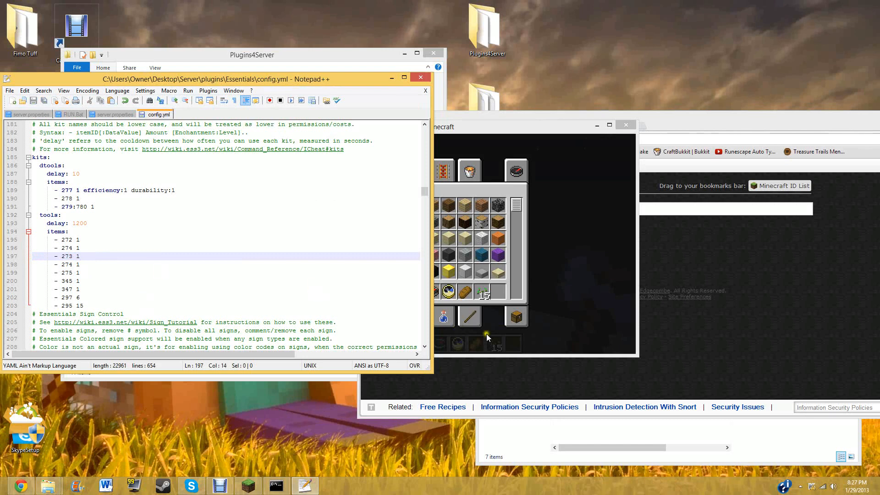
Step: Switch to Minecraft, close the inventory, and reload the server with "/reload"
click(486, 333)
key(Escape)
text(/re)
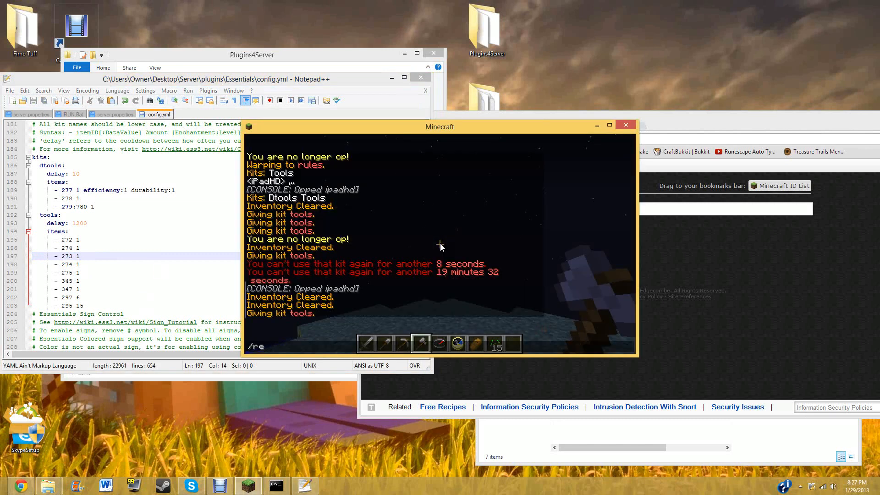
text(load)
key(Return)
text(t//)
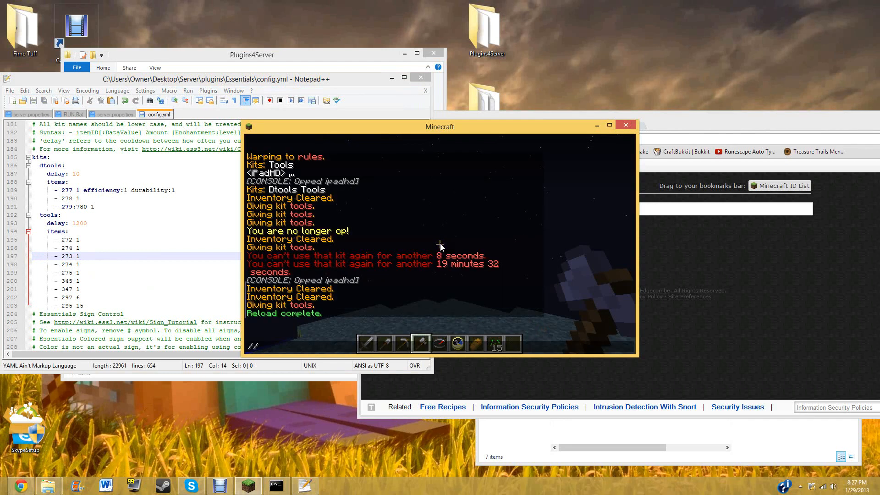
key(Return)
Step: Clear the player's inventory by running "/Ci"
key(t)
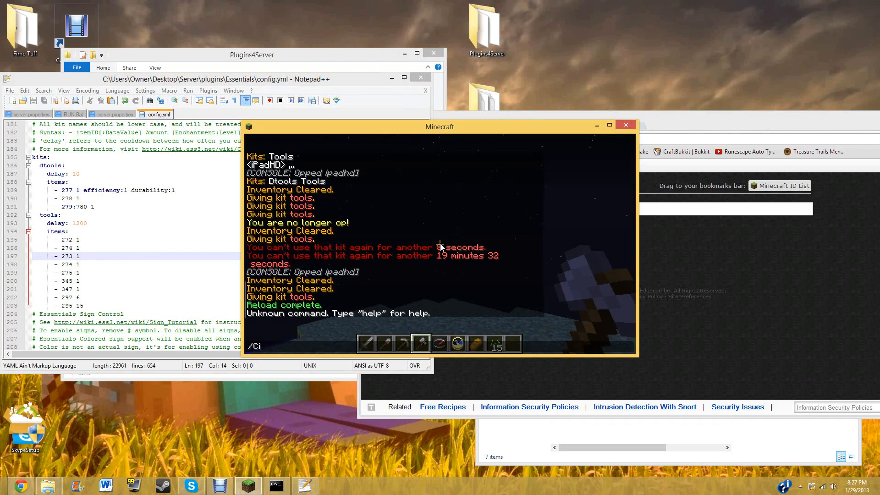
text(/Ci)
key(Return)
Step: Claim the kit with "/kit tools" and open the inventory to check the item order
key(slash)
text(Reloa)
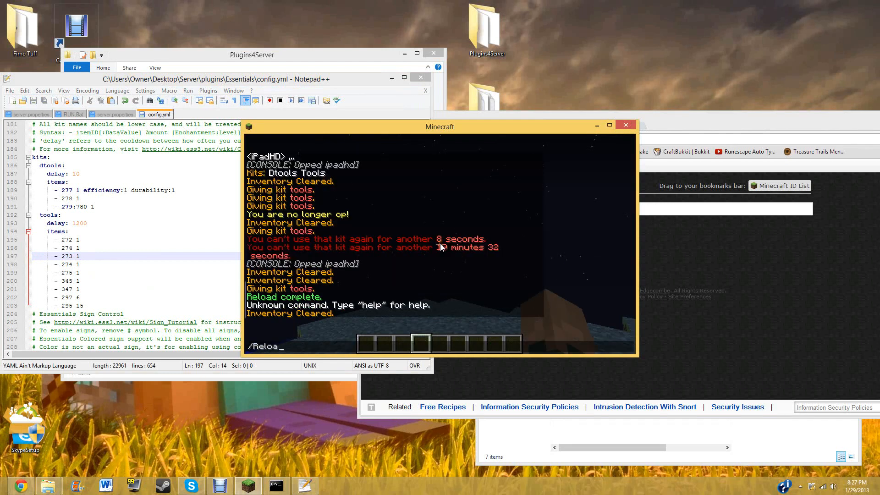
key(BackSpace)
key(BackSpace)
key(BackSpace)
key(BackSpace)
key(BackSpace)
text(/kit tools)
key(Return)
key(e)
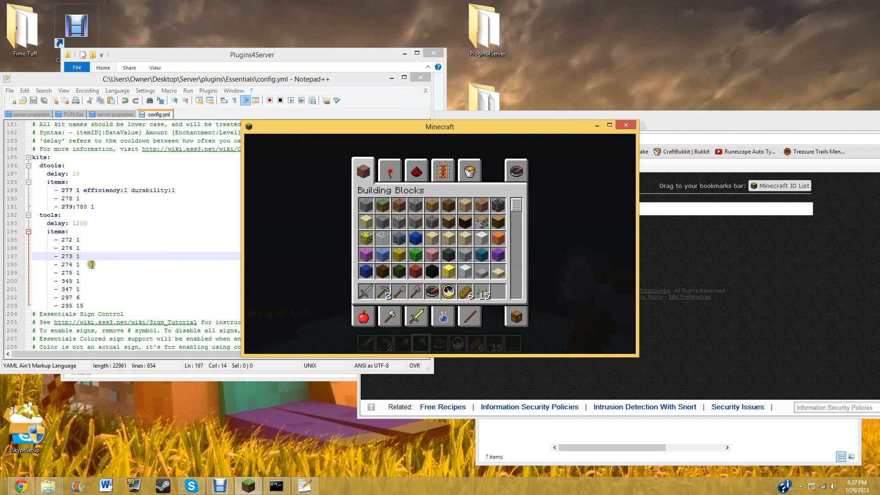
Step: Return to config.yml, delete the duplicate "- 274 1" line below "- 273 1" in the tools kit, and save the file
drag(92, 265, 34, 266)
key(BackSpace)
key(BackSpace)
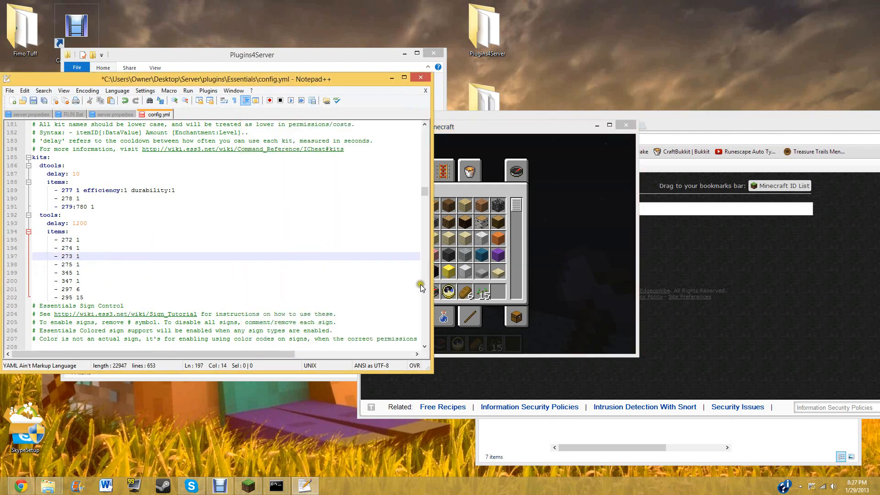
click(554, 292)
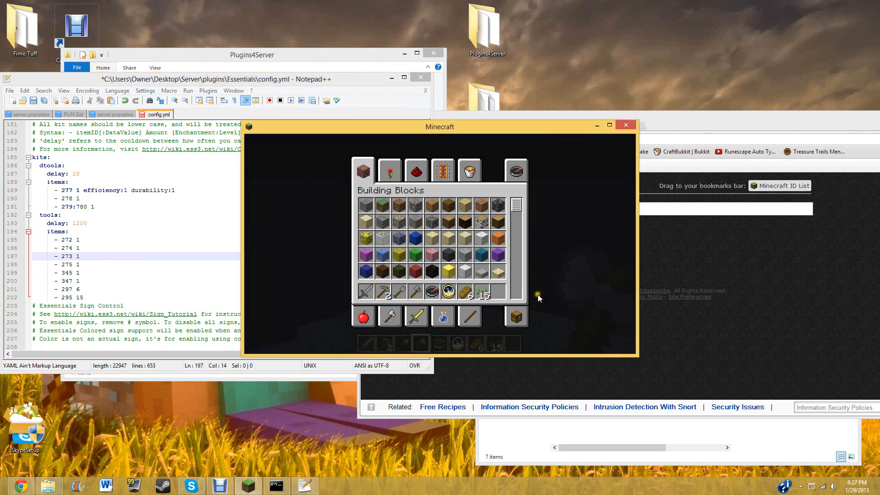
click(118, 273)
key(ctrl+s)
Step: Switch to Minecraft, reload the server with the inventory cleared, and claim the kit with "/kit tools"
click(557, 264)
key(Escape)
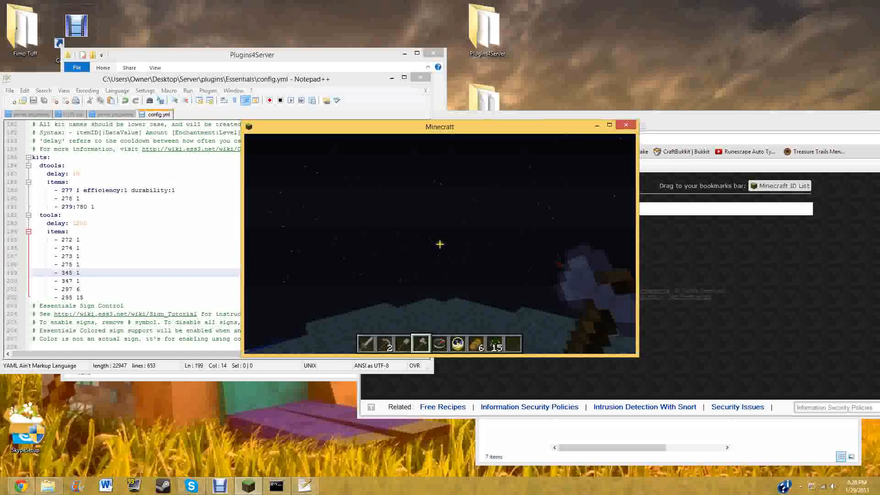
key(t)
key(Return)
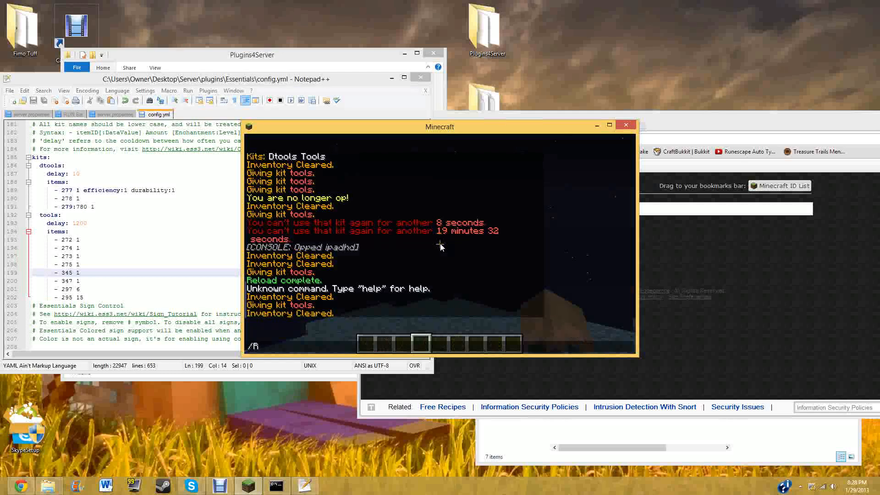
text(t/kit tools)
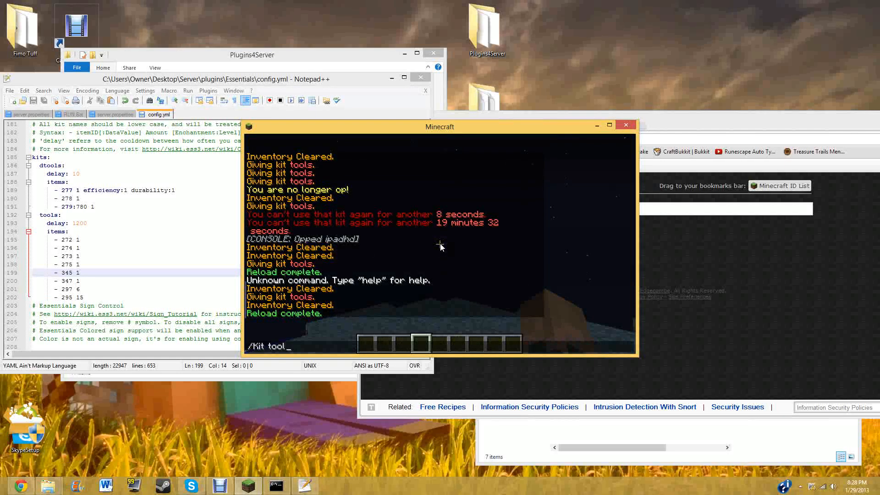
key(Return)
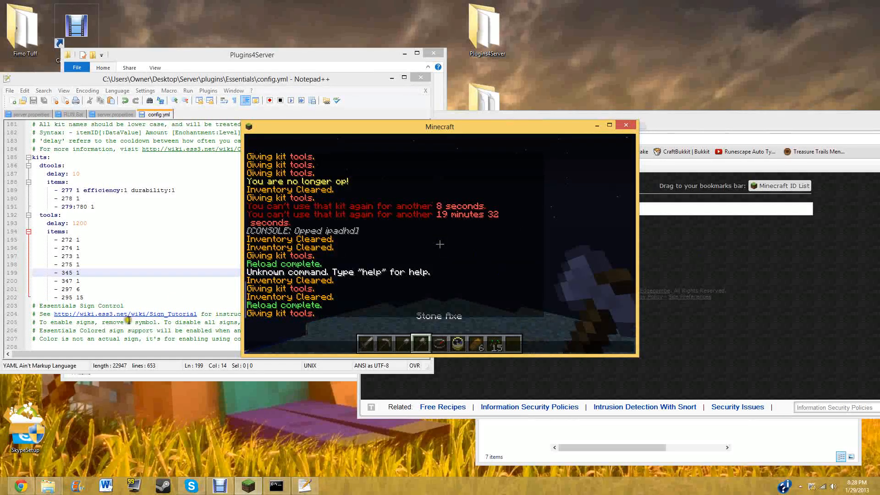
Step: Review config.yml in Notepad++, from the player-commands list through the kits to the enabledSigns section
click(135, 284)
scroll(134, 284, up, 9)
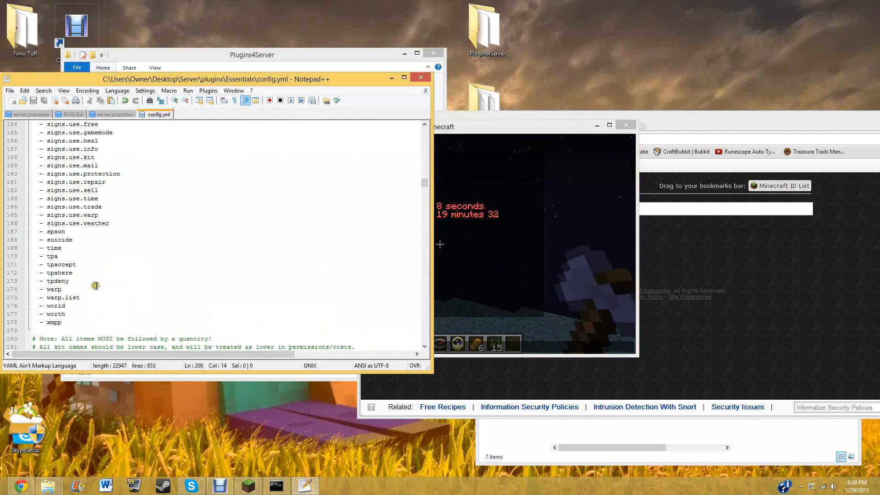
scroll(123, 271, up, 4)
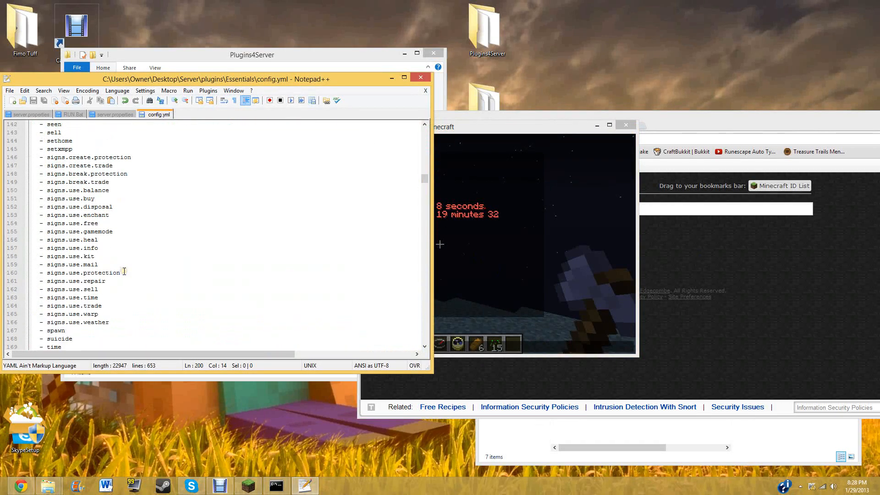
scroll(155, 268, up, 10)
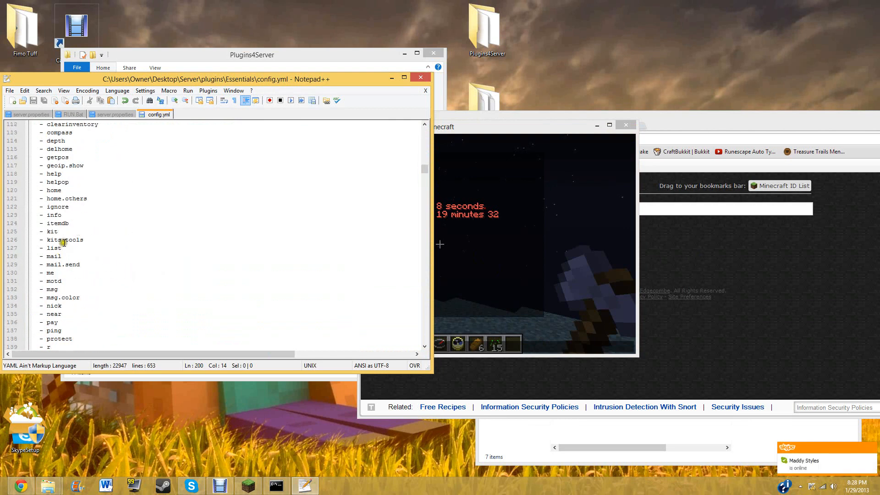
scroll(67, 236, up, 6)
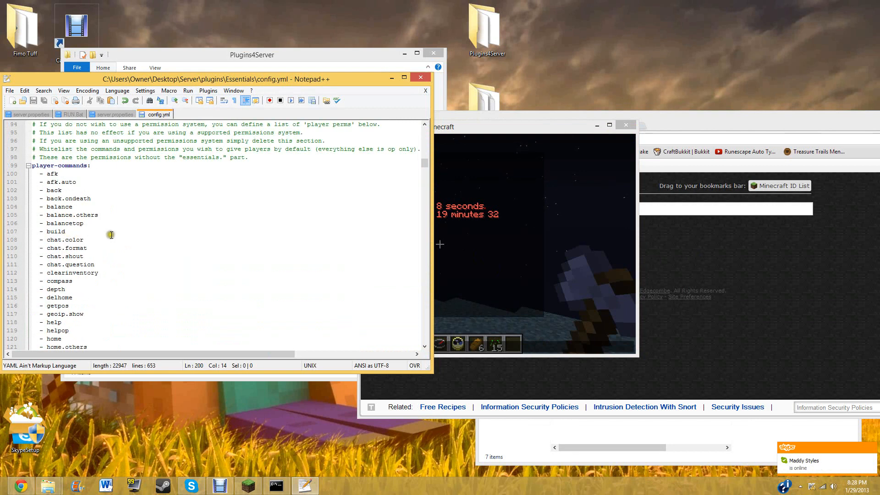
scroll(111, 235, down, 3)
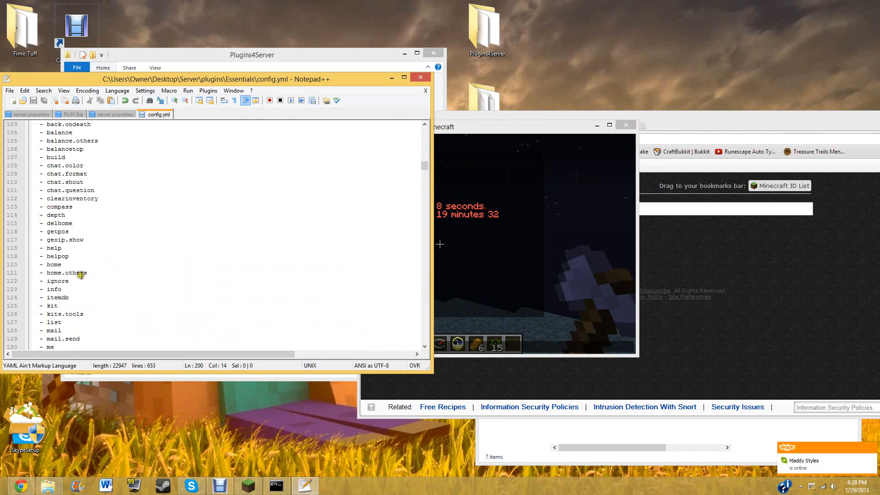
scroll(75, 305, down, 2)
scroll(75, 309, down, 5)
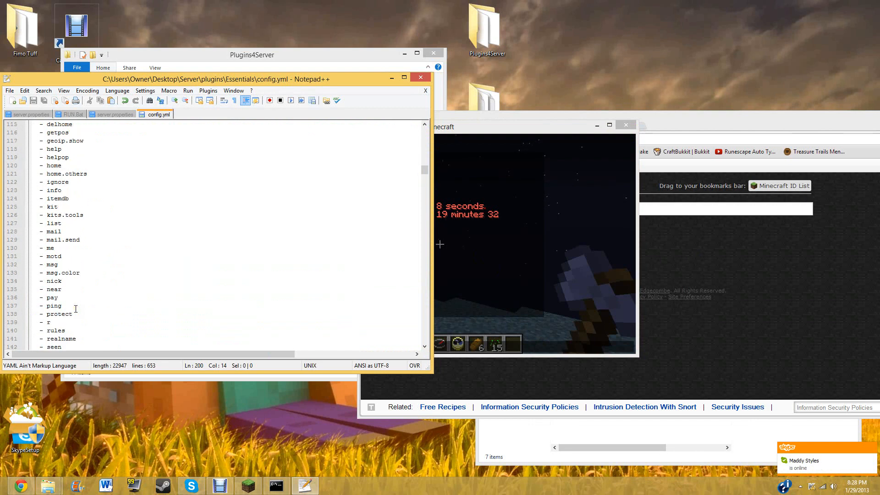
scroll(76, 309, down, 11)
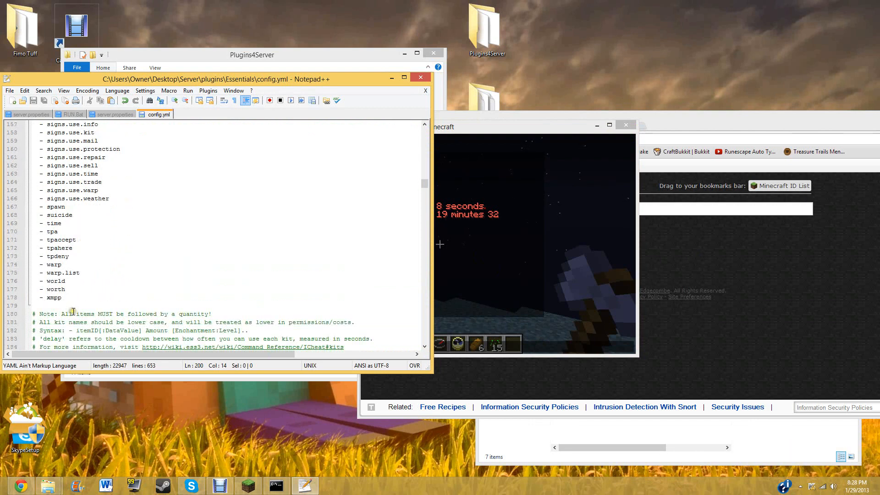
scroll(73, 312, down, 10)
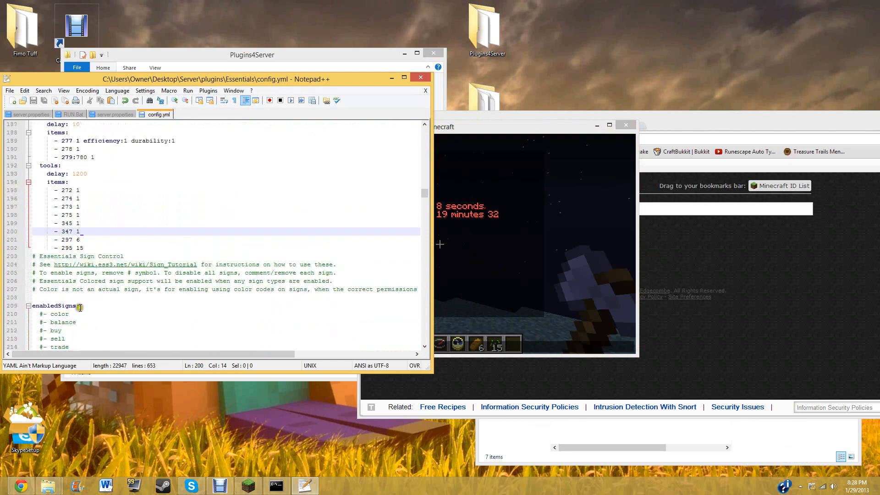
scroll(79, 307, down, 8)
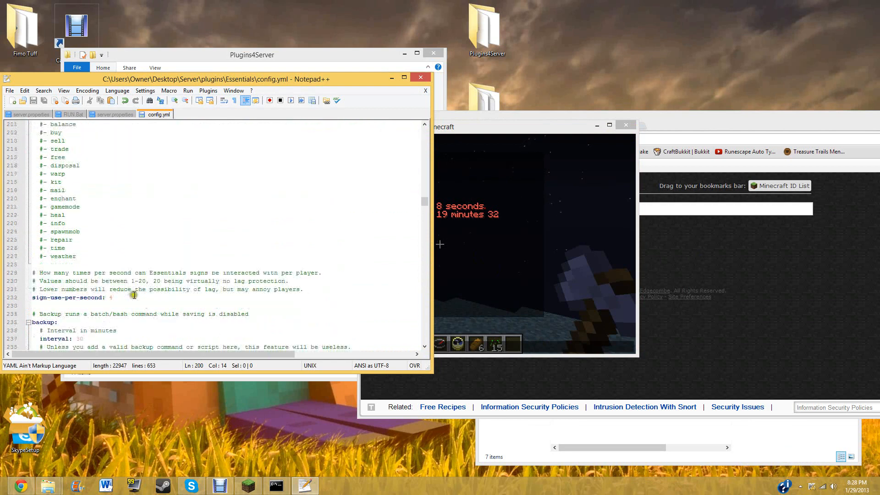
scroll(131, 284, up, 2)
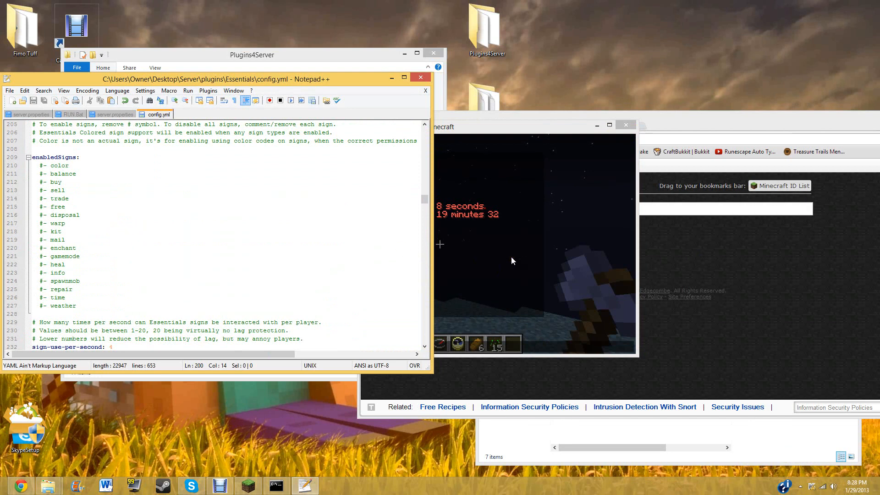
Step: Switch to Minecraft, clear the inventory with "/ci", and obtain one sign with "/i sign 1"
click(532, 260)
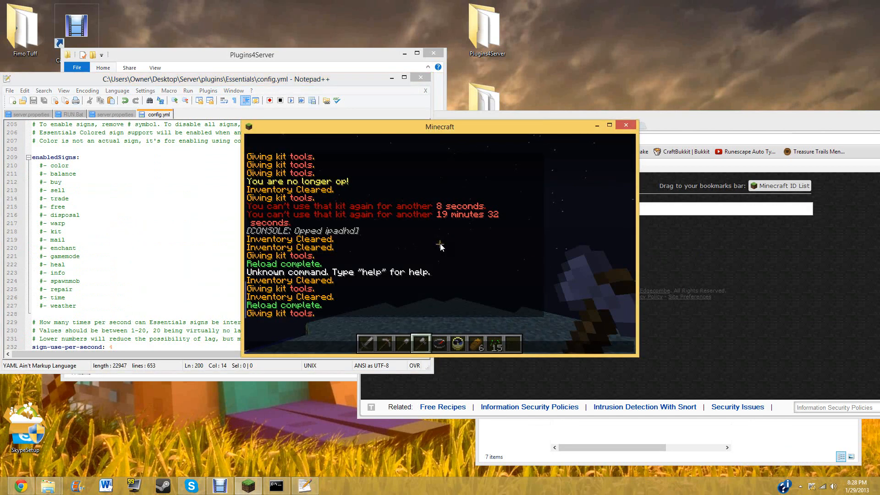
text(/ci)
key(Return)
text(/)
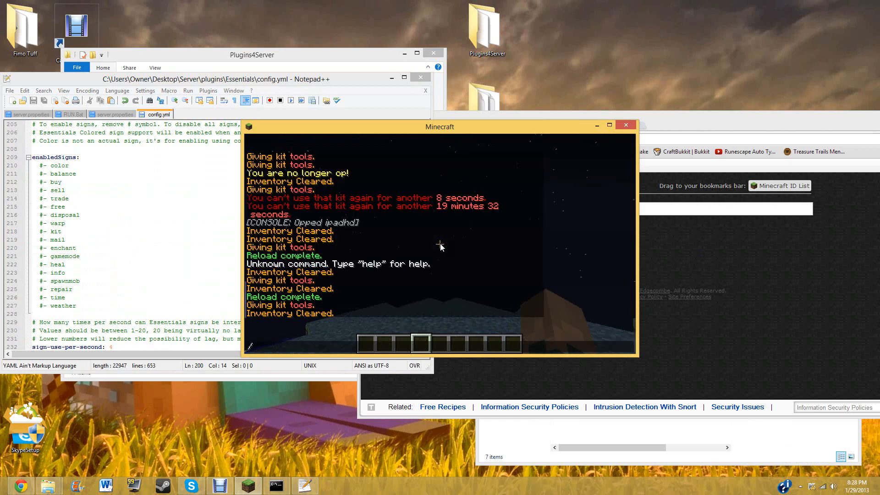
text(i sign 1)
key(Return)
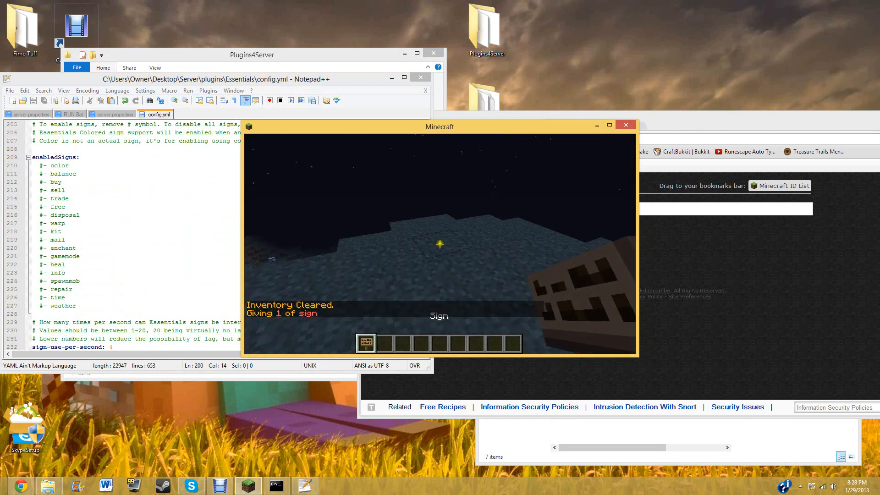
Step: Switch to config.yml in Notepad++ and uncomment the color, balance and buy entries in the enabledSigns list
key(Escape)
click(39, 166)
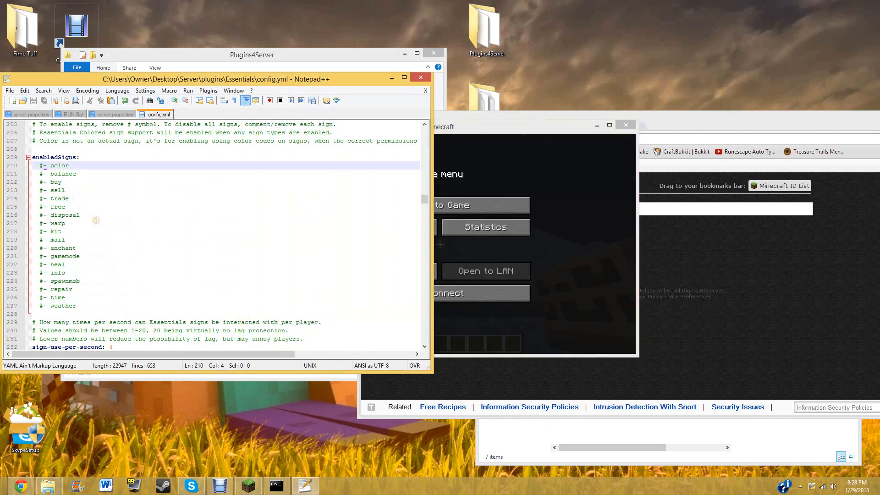
key(Delete)
key(Down)
key(Right)
key(Down)
key(Right)
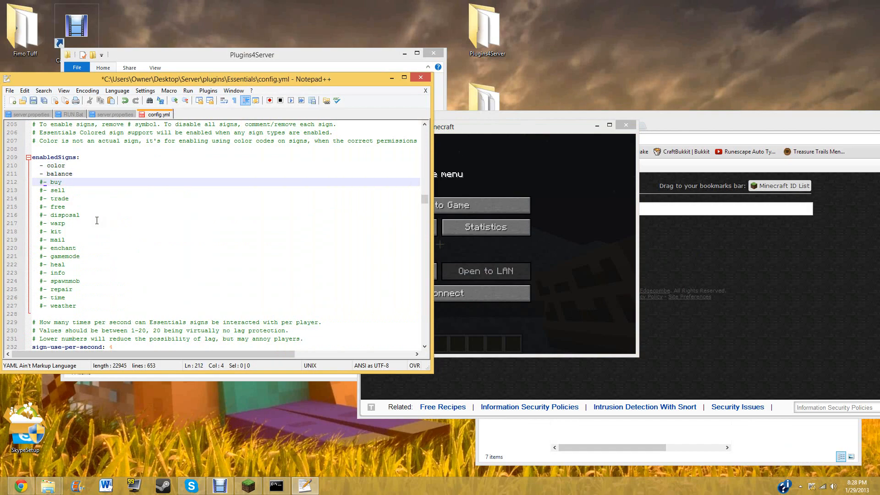
key(Down)
key(Down)
key(Down)
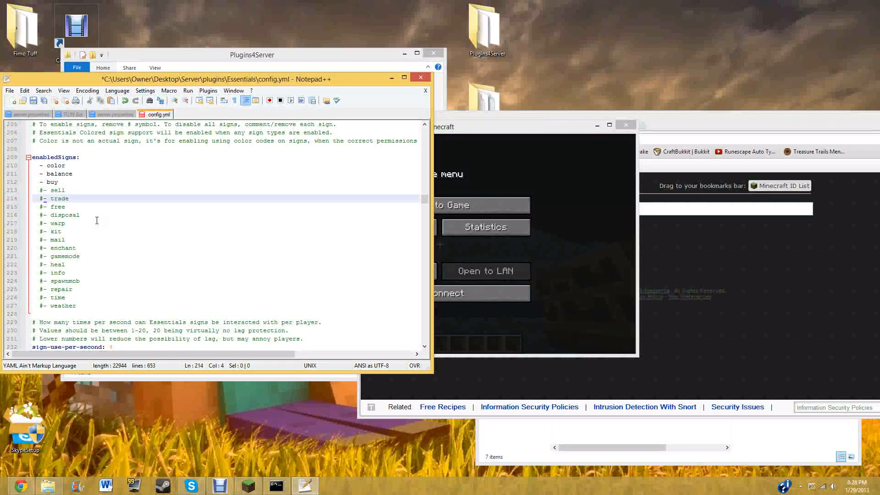
Step: Uncomment the free and warp entries in the enabledSigns list
key(Right)
key(BackSpace)
key(Down)
key(Down)
key(Right)
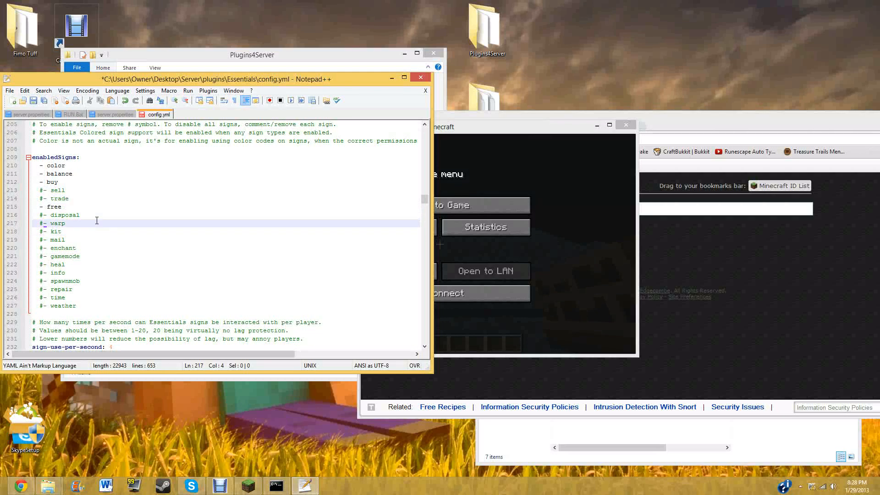
key(Down)
key(Down)
key(Down)
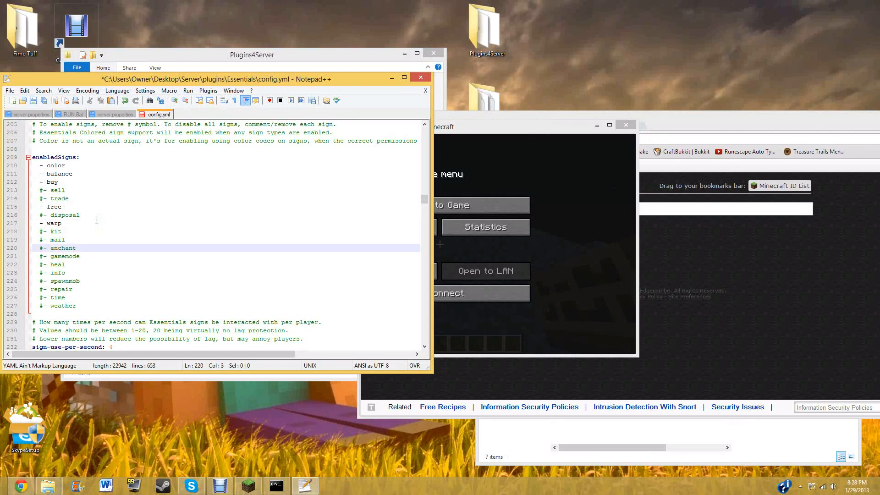
Step: Uncomment gamemode, heal, info, time and weather in the enabledSigns list, and save config.yml
key(Down)
key(Right)
key(Down)
key(Right)
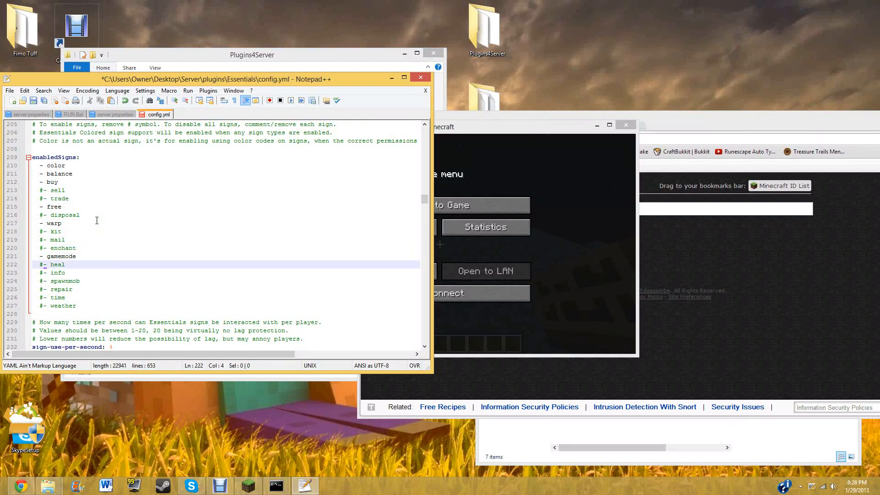
key(Down)
key(Down)
key(Down)
key(Down)
key(Right)
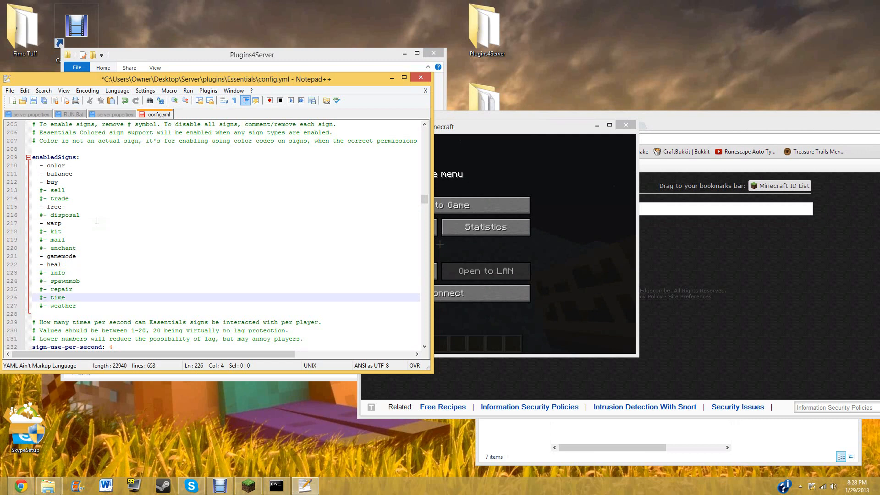
key(Down)
key(Right)
key(Up)
key(Up)
key(Up)
key(Up)
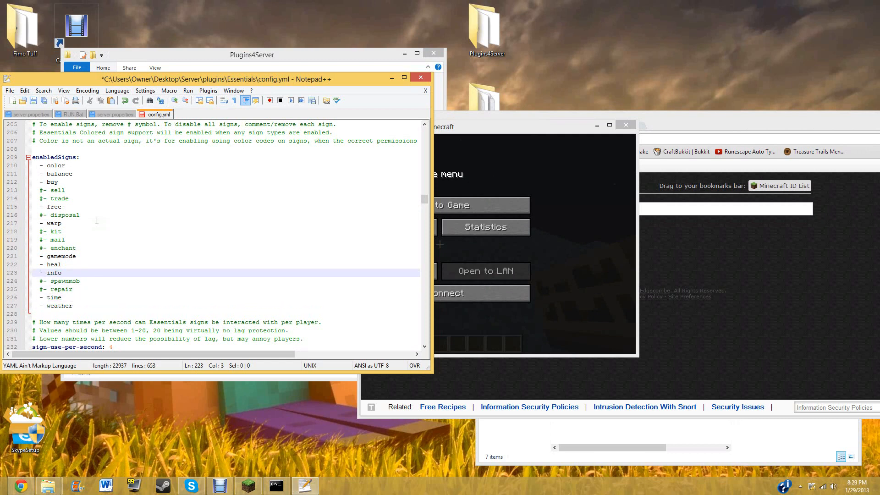
key(ctrl+s)
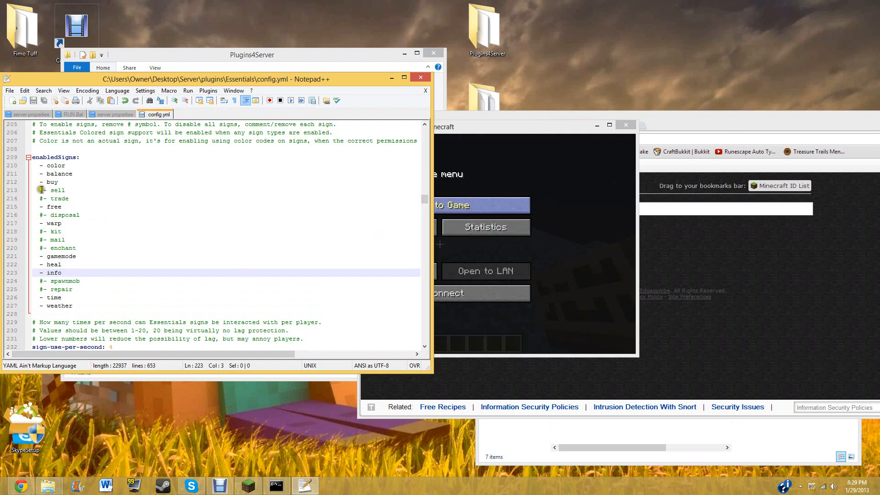
Step: Switch to Minecraft, place a test sign reading "[Warp]" and "Rules" on its first two lines, and break it
drag(43, 189, 40, 189)
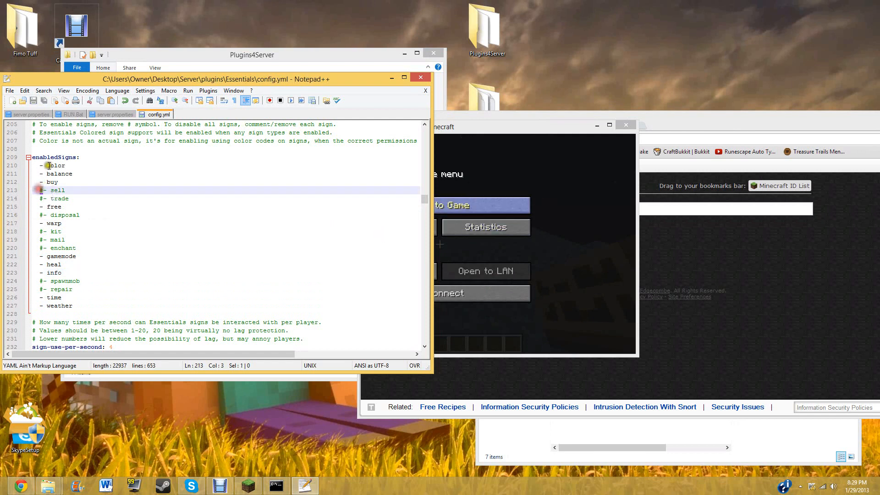
click(455, 207)
right_click(432, 246)
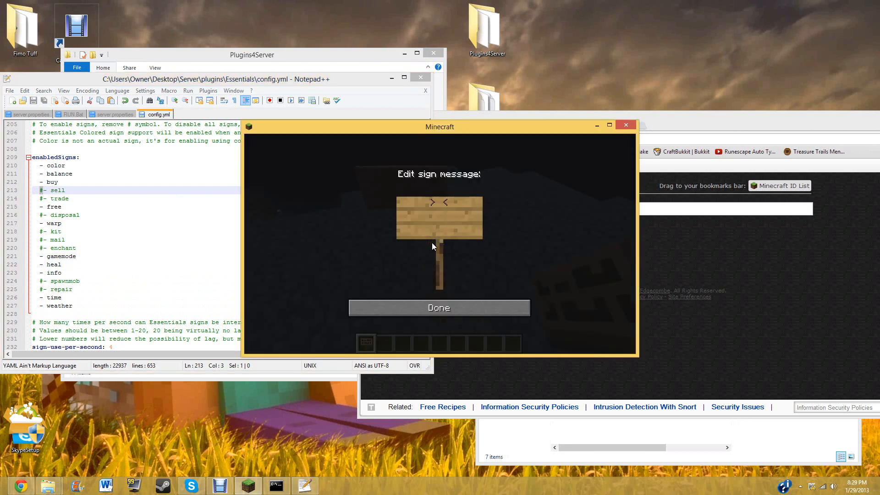
text([Warp])
key(Return)
text(Rules)
click(428, 307)
scroll(440, 244, down, 1)
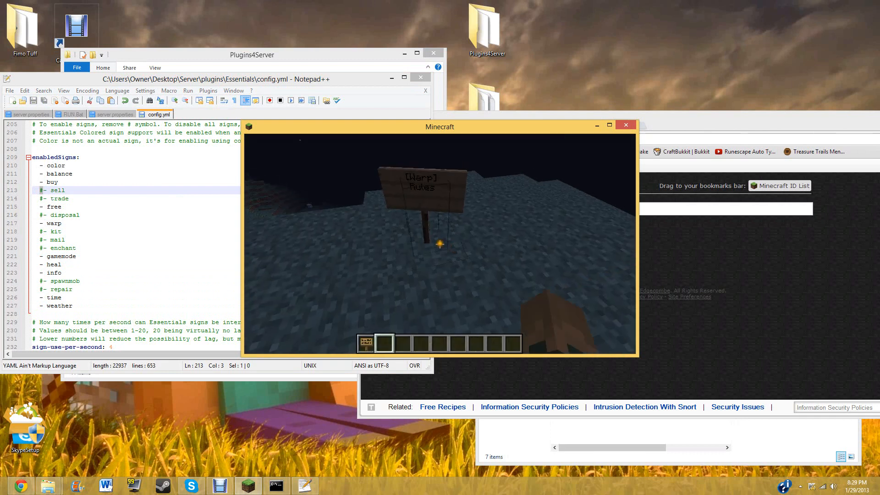
key(w)
key(t)
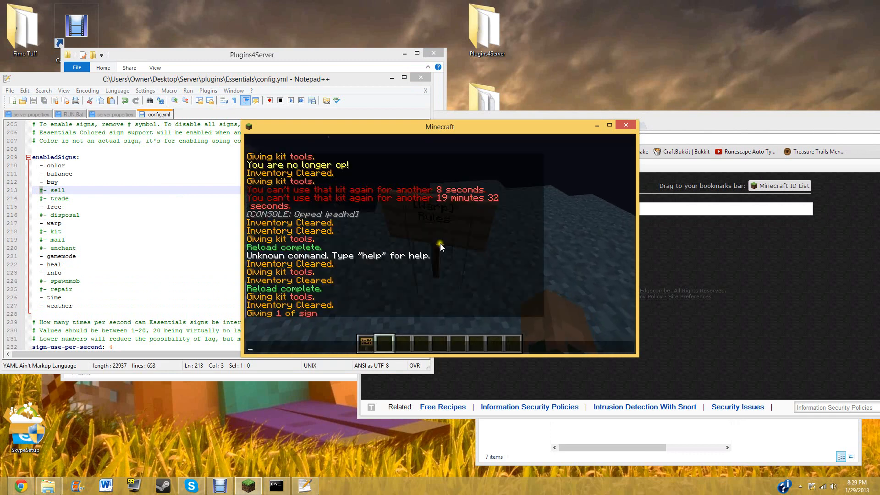
key(Escape)
click(439, 244)
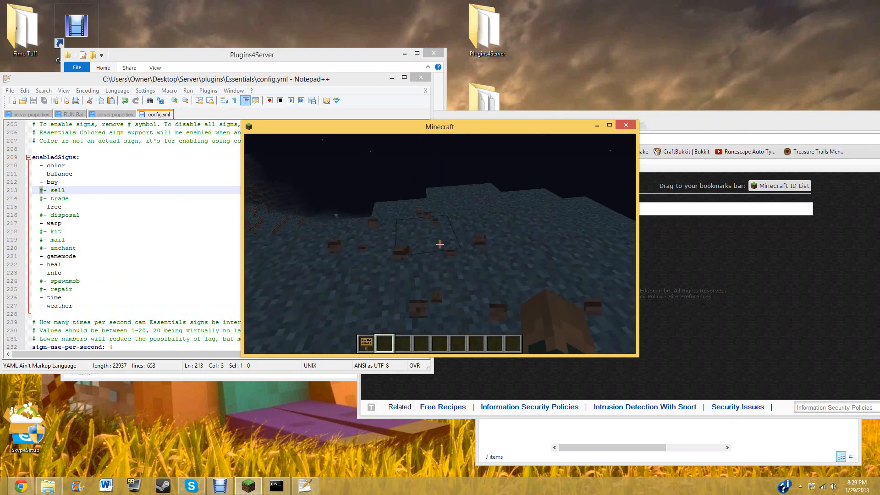
Step: Set the world's time to day with "/Time day"
text(t)
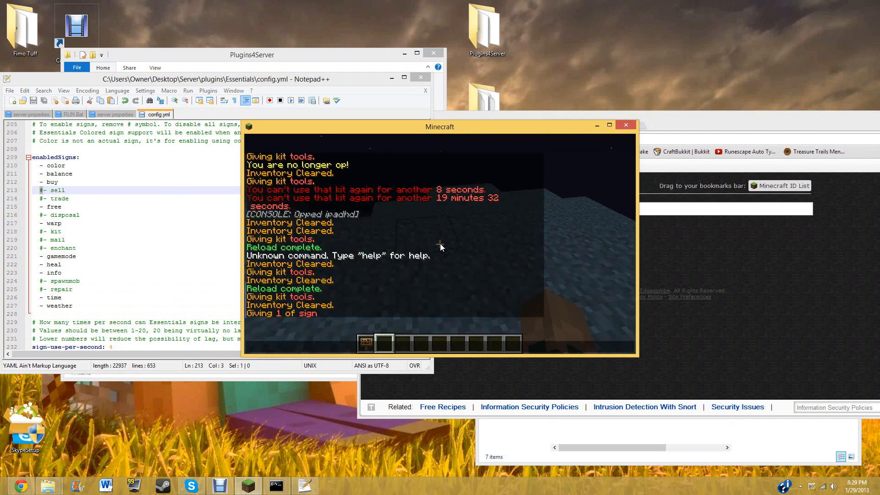
text(/Time day)
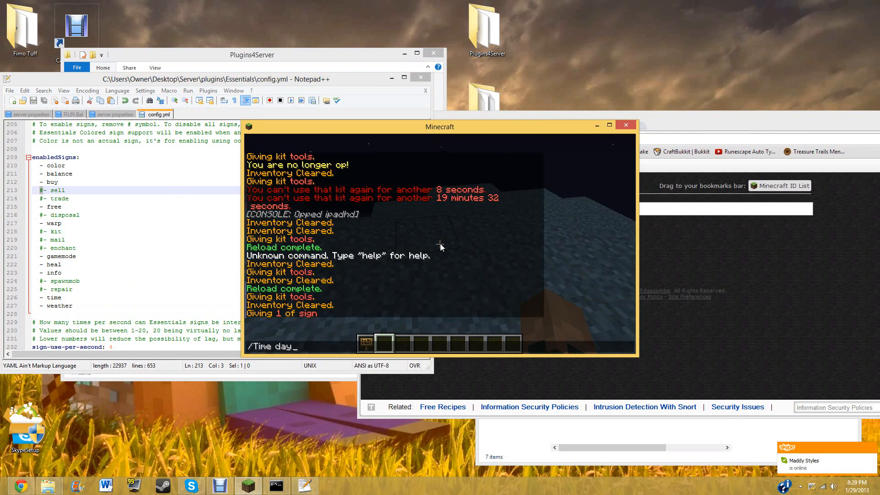
key(Return)
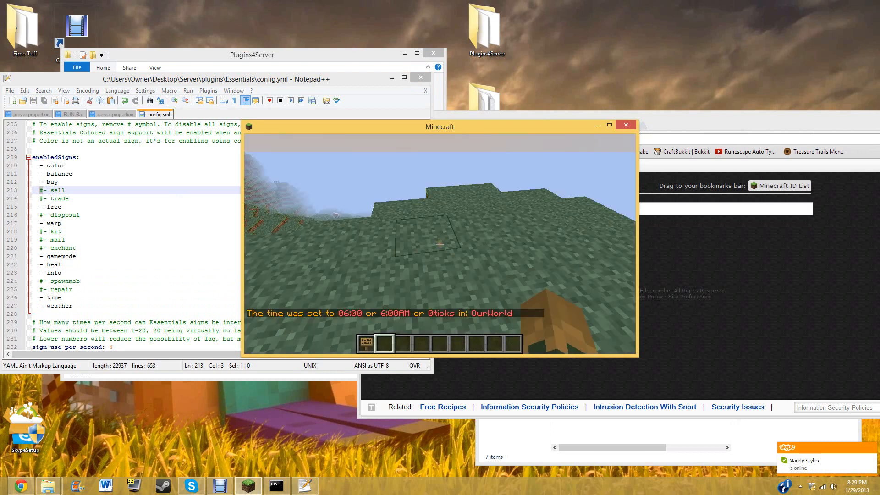
Step: Place a sign on the grass with "[Free]" on the first line and "12" on the second
key(1)
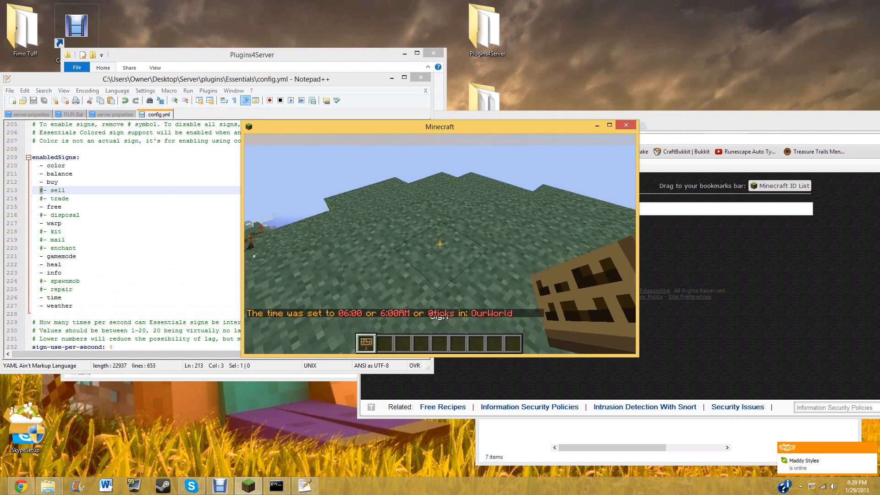
right_click(440, 244)
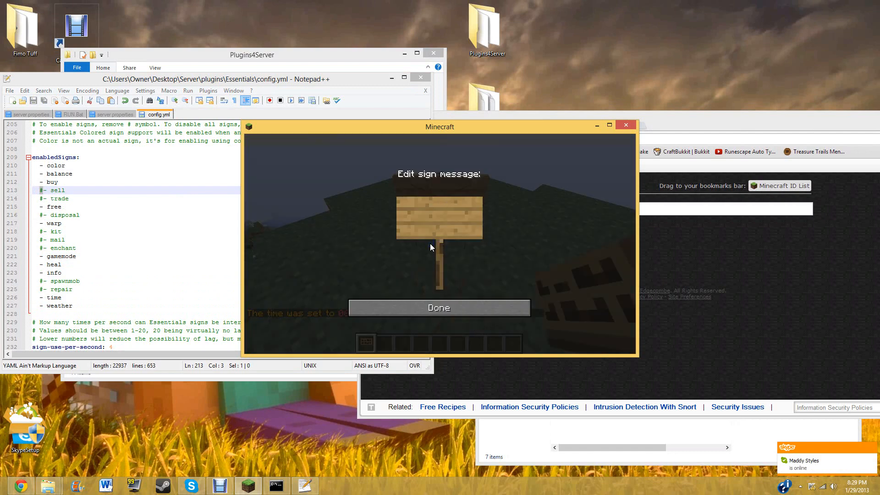
text([Free])
key(Return)
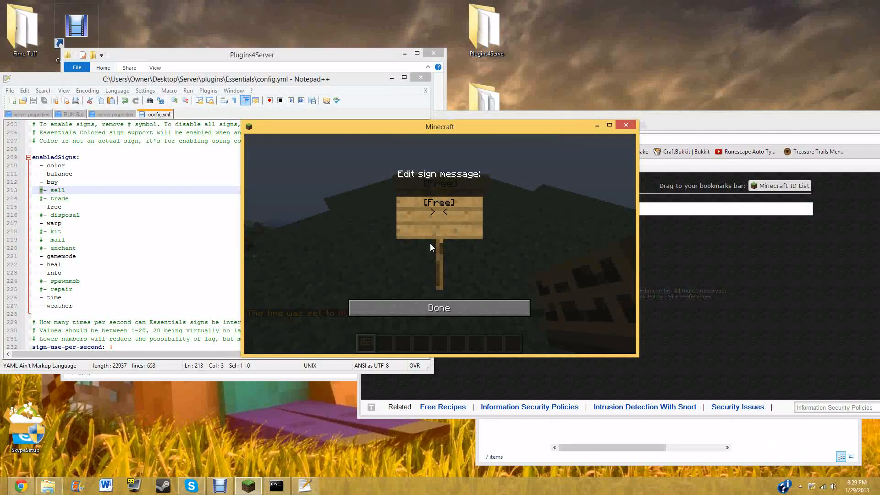
text(12)
click(441, 306)
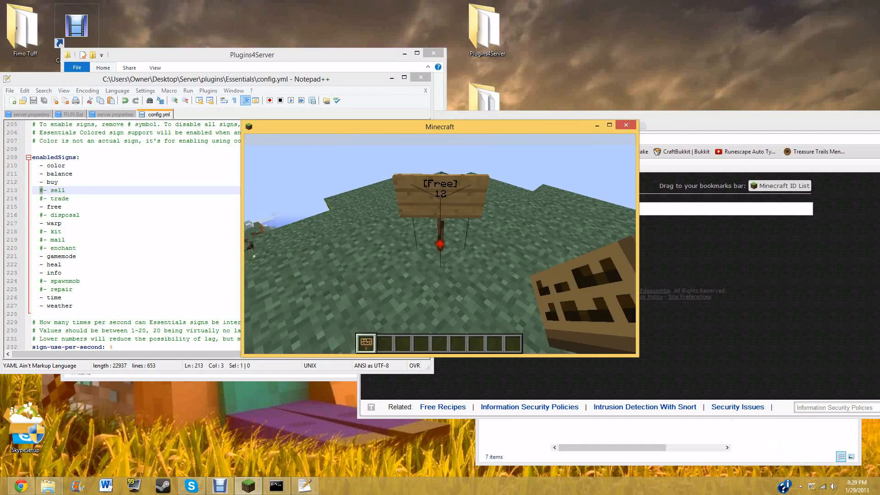
Step: Switch to config.yml and review the settings below enabledSigns, through home, economy and chat, to the prevent section
key(Escape)
click(202, 265)
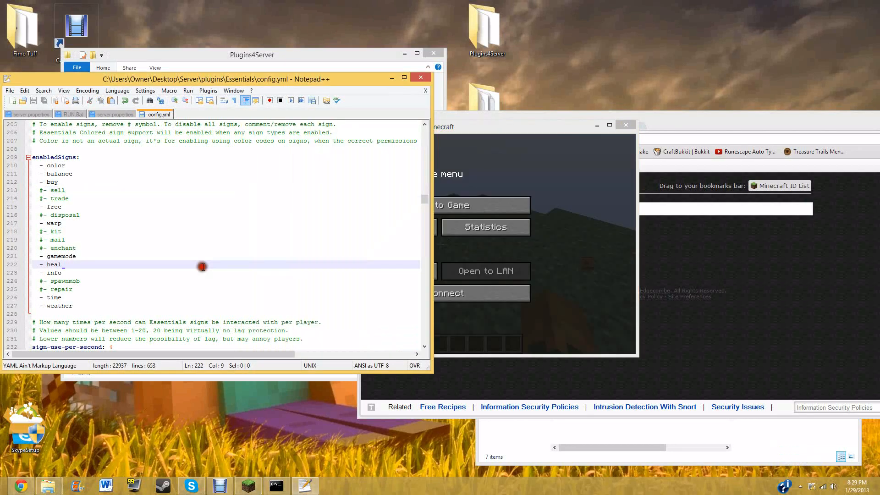
scroll(174, 292, down, 6)
scroll(174, 292, down, 11)
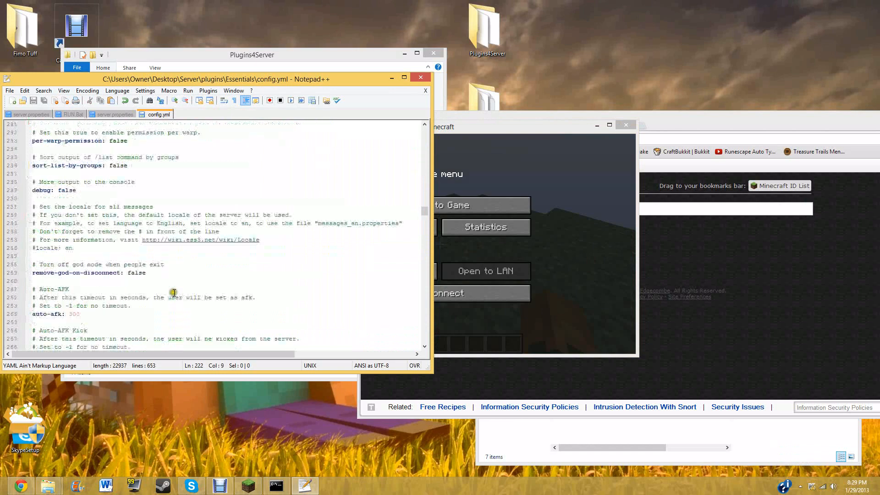
scroll(153, 269, down, 14)
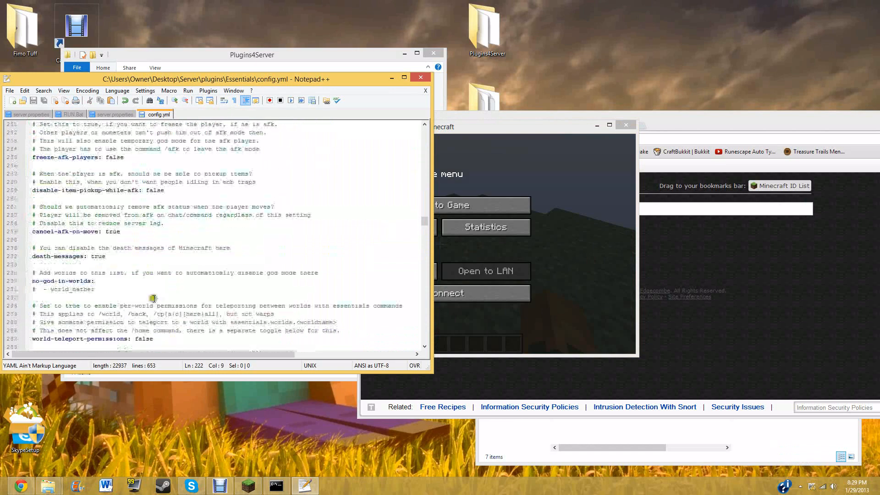
scroll(149, 317, down, 7)
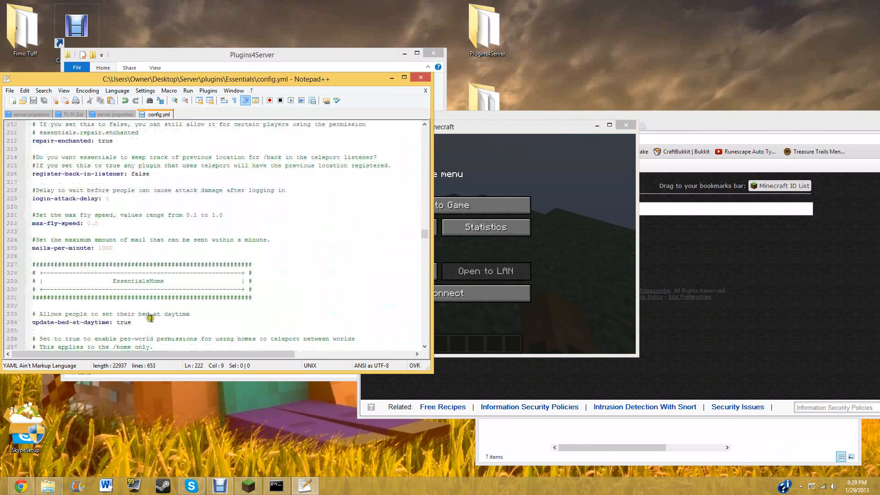
scroll(152, 318, down, 12)
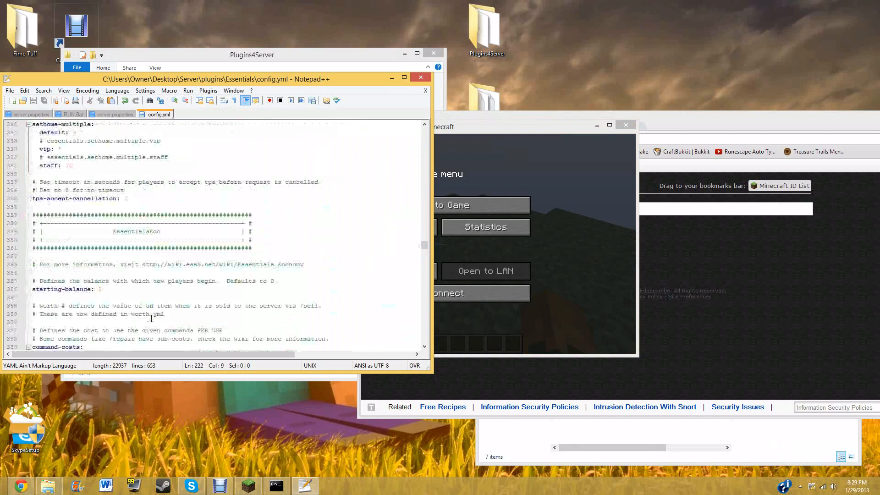
scroll(152, 318, down, 4)
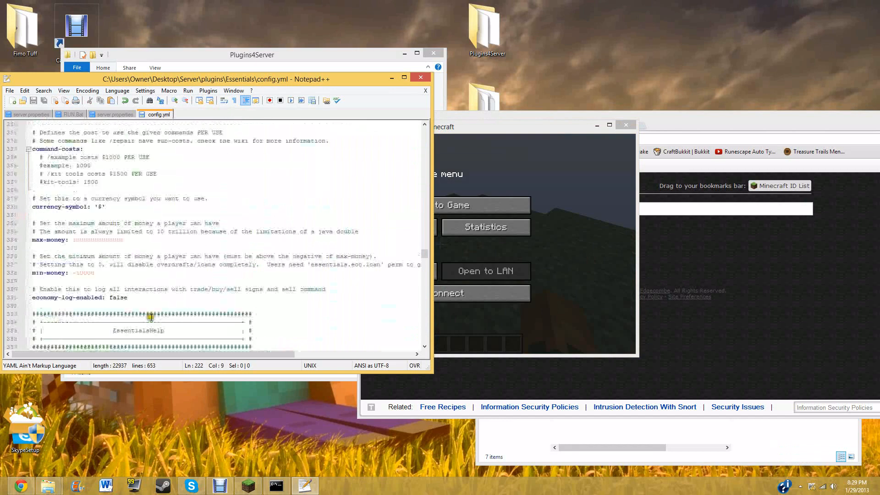
scroll(151, 317, down, 18)
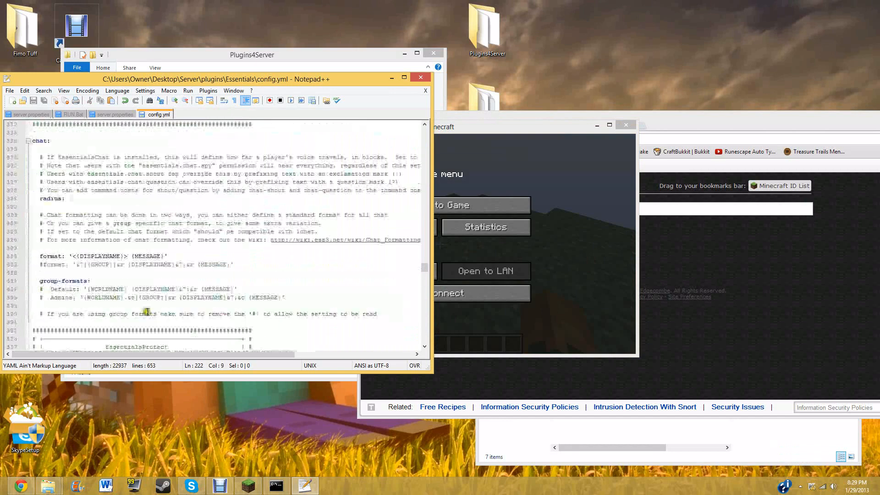
scroll(146, 308, down, 12)
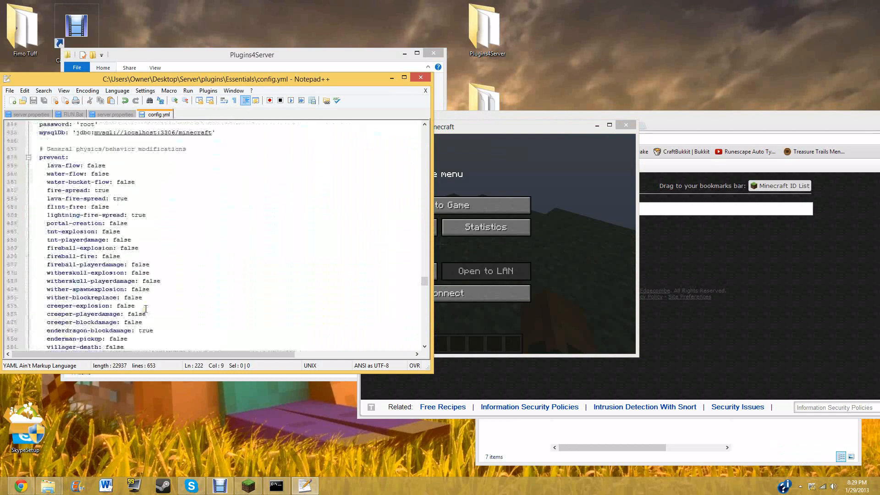
scroll(146, 308, down, 8)
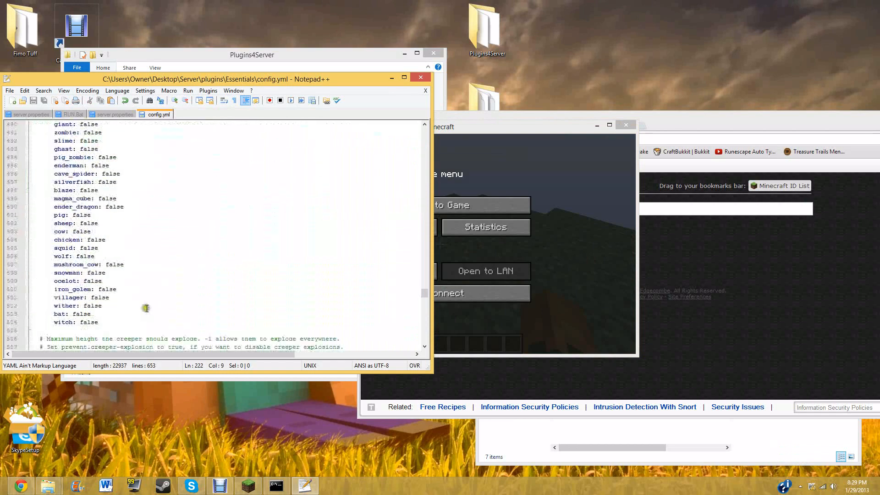
scroll(147, 307, up, 14)
click(151, 241)
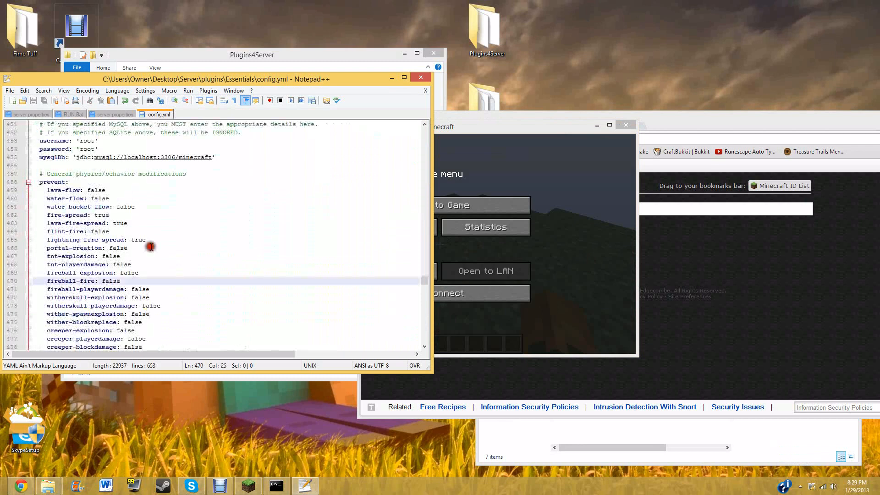
click(156, 225)
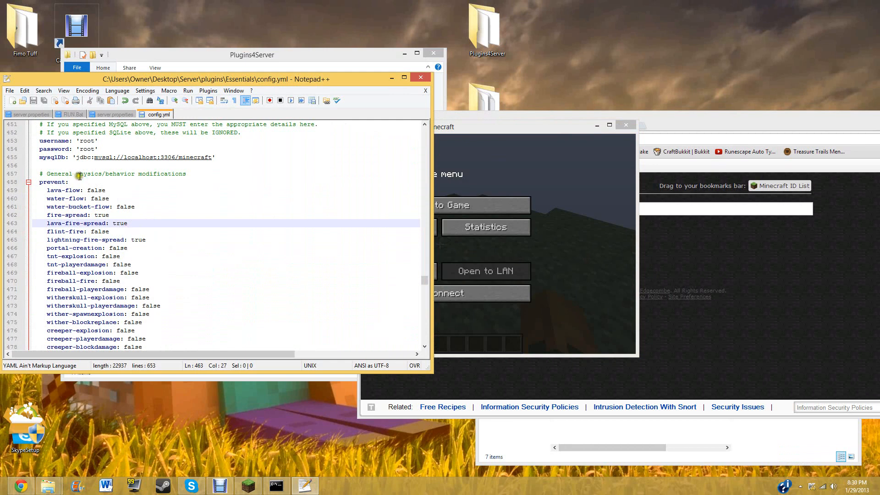
Step: Try setting lava-flow to true in the prevent section, and restore the value to false
double_click(103, 191)
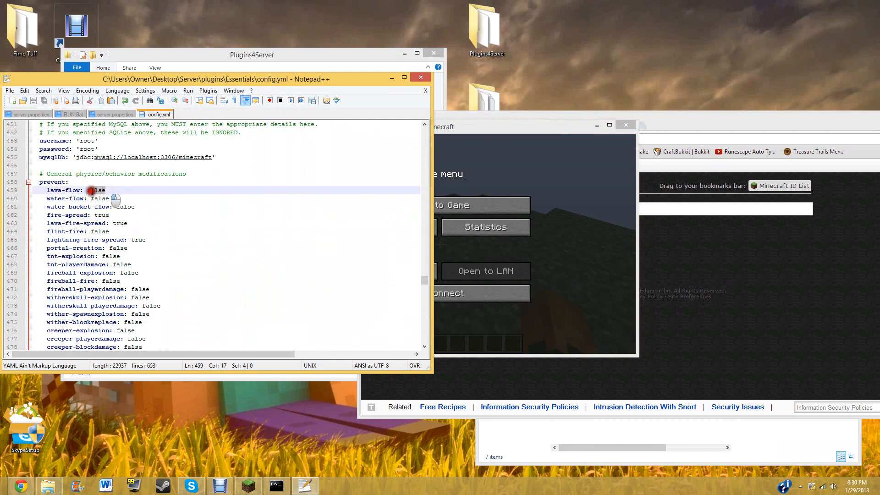
text(true)
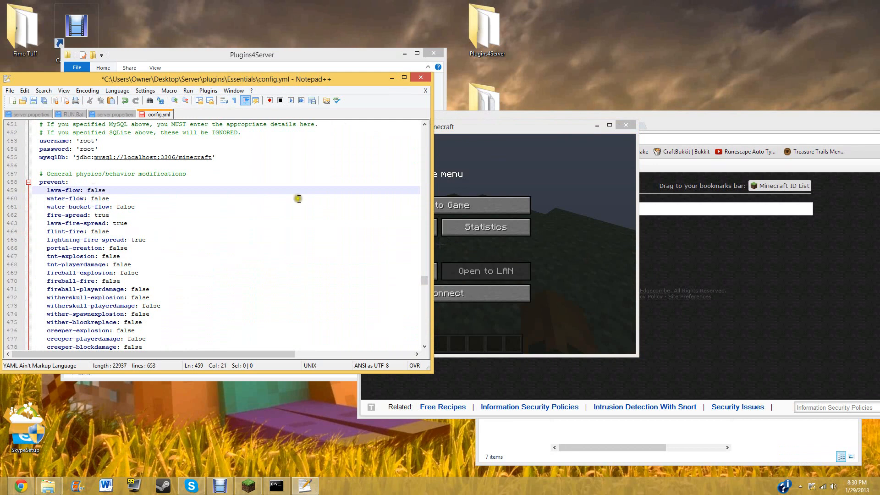
Step: Switch to Minecraft and put a lava bucket from the creative item search for "lava" into the second hotbar slot
click(491, 200)
click(491, 200)
key(e)
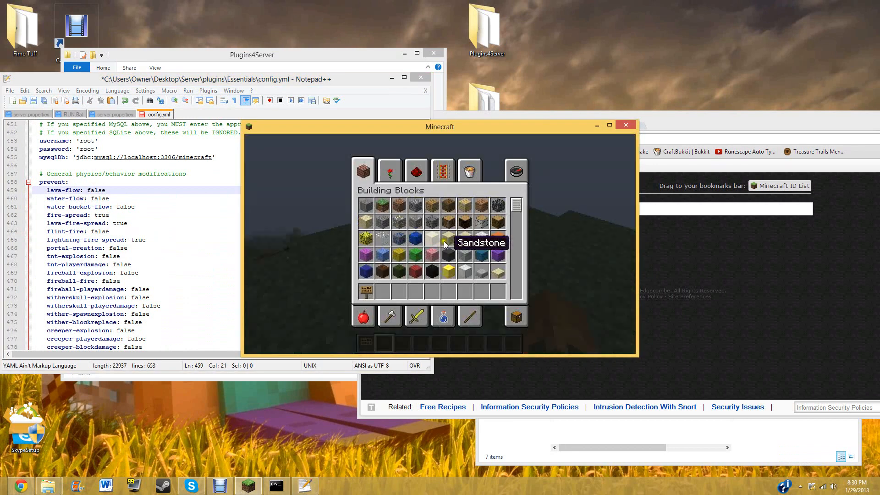
click(508, 171)
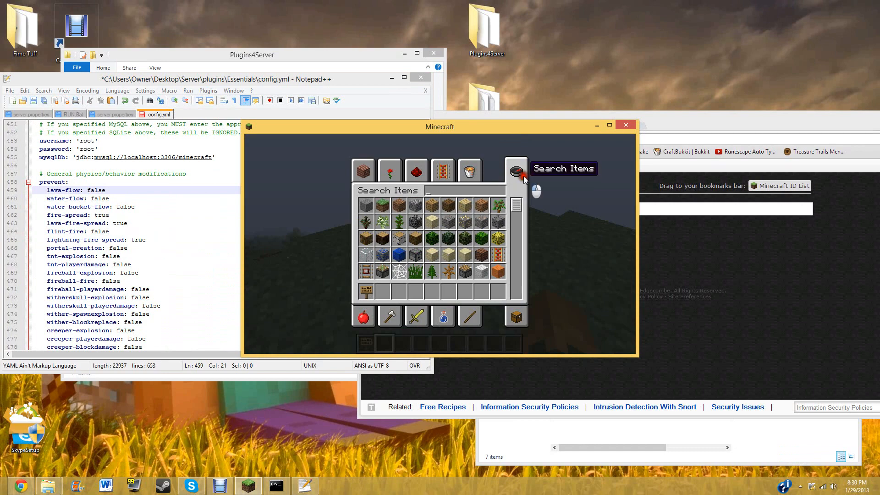
text(lava)
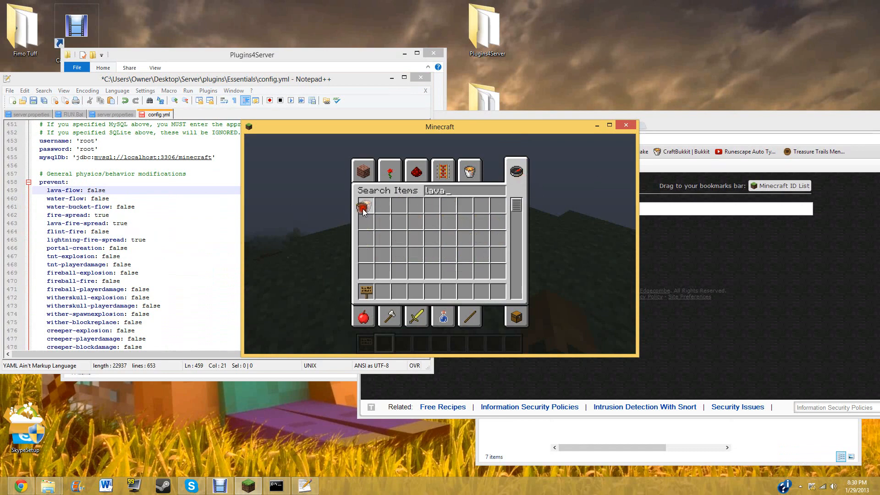
click(363, 210)
click(387, 285)
key(e)
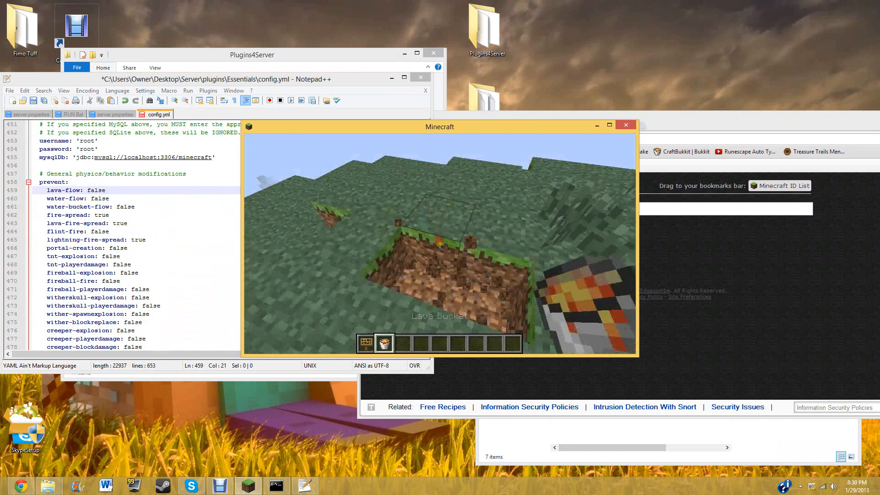
Step: Extend the pit in the grass, pour lava into it and dig further blocks to test the lava flow, then pause the game
click(439, 244)
click(439, 244)
click(439, 244)
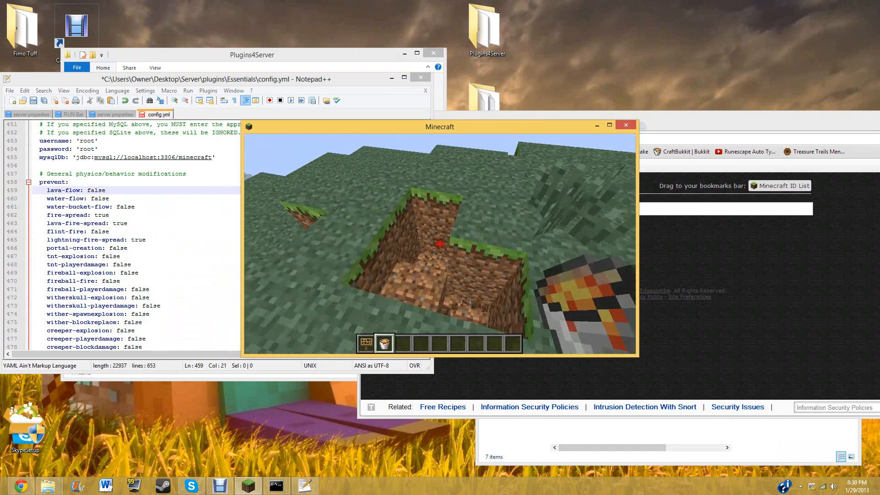
right_click(440, 243)
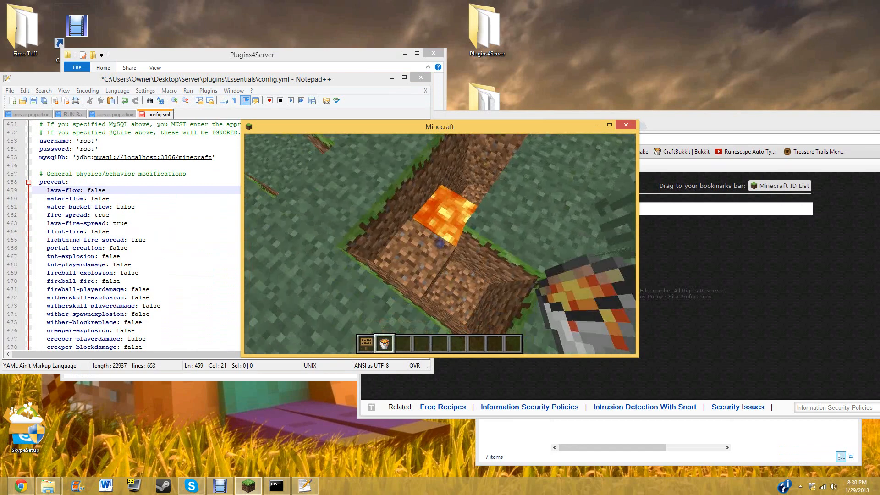
right_click(440, 244)
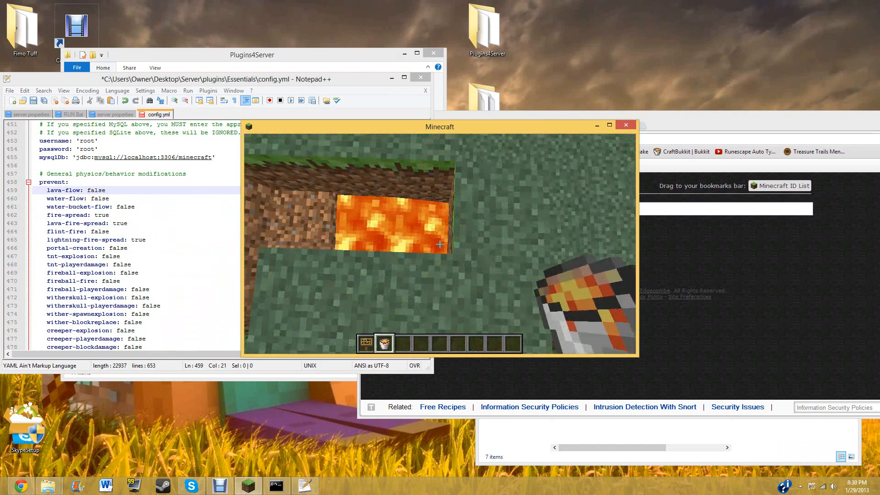
click(439, 244)
click(439, 244)
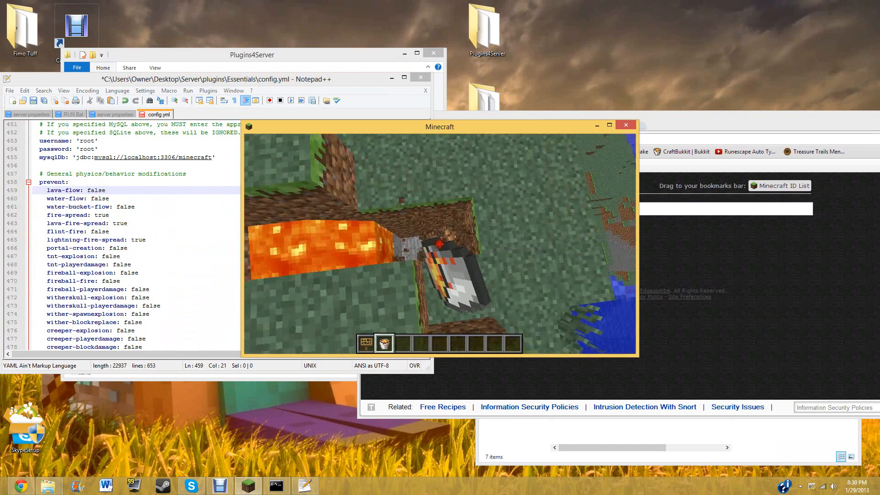
key(Escape)
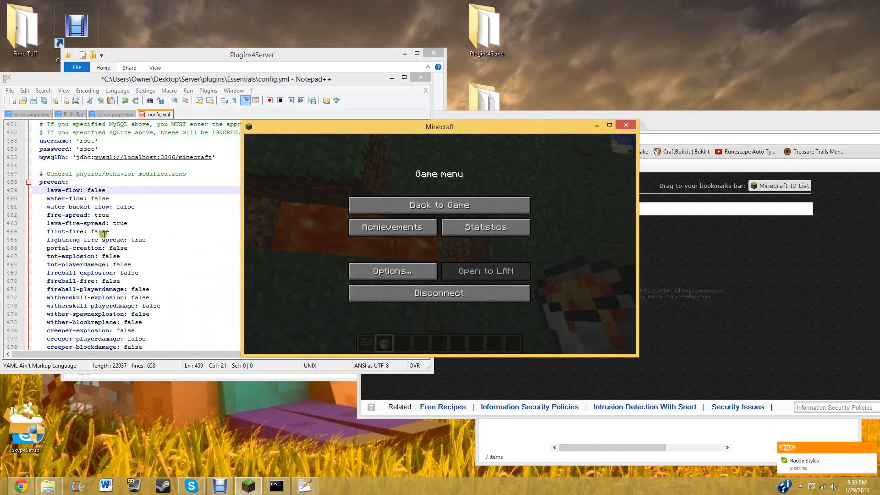
Step: Switch to config.yml and examine the fire, explosion and creature spawn settings in the prevent section
click(105, 207)
click(105, 239)
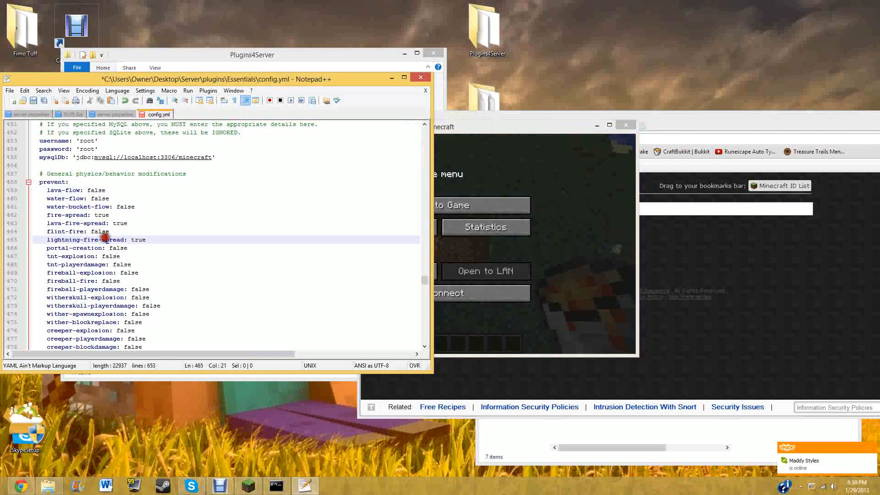
click(105, 231)
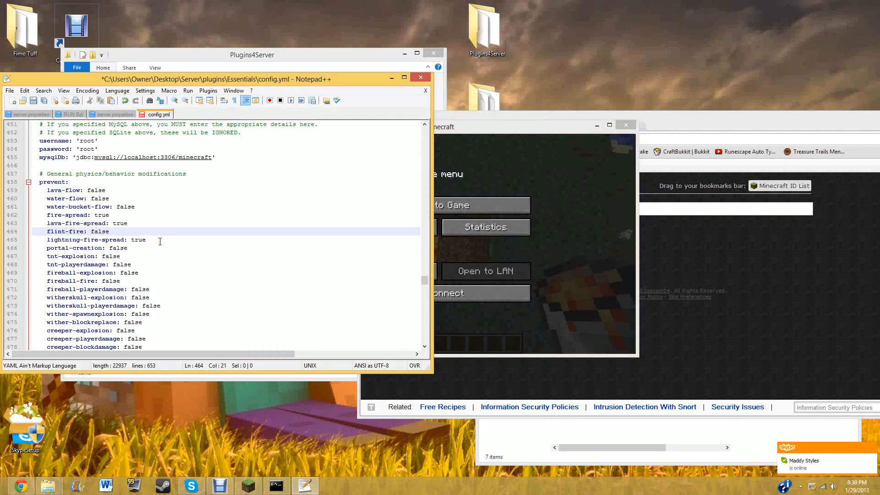
click(117, 212)
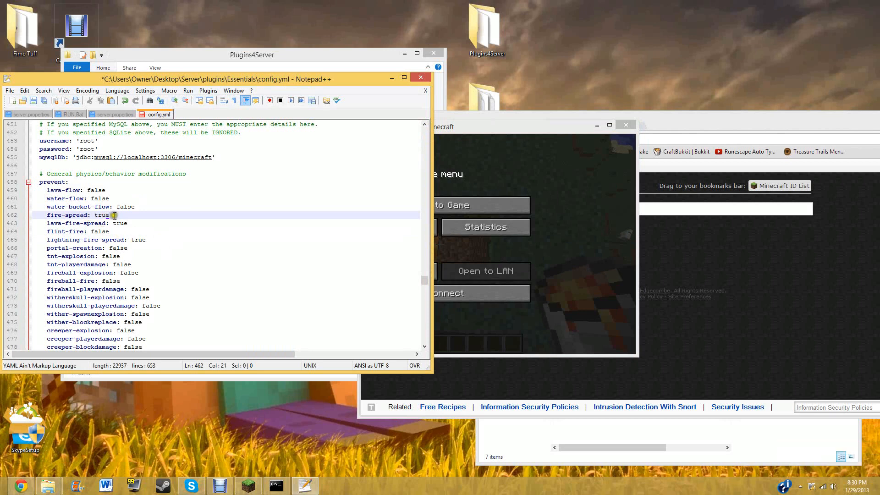
drag(111, 214, 95, 216)
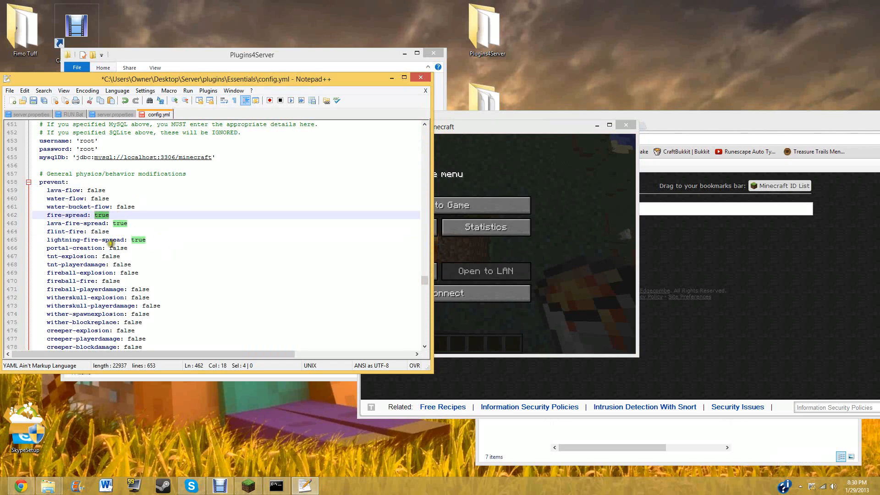
scroll(110, 244, down, 1)
click(102, 208)
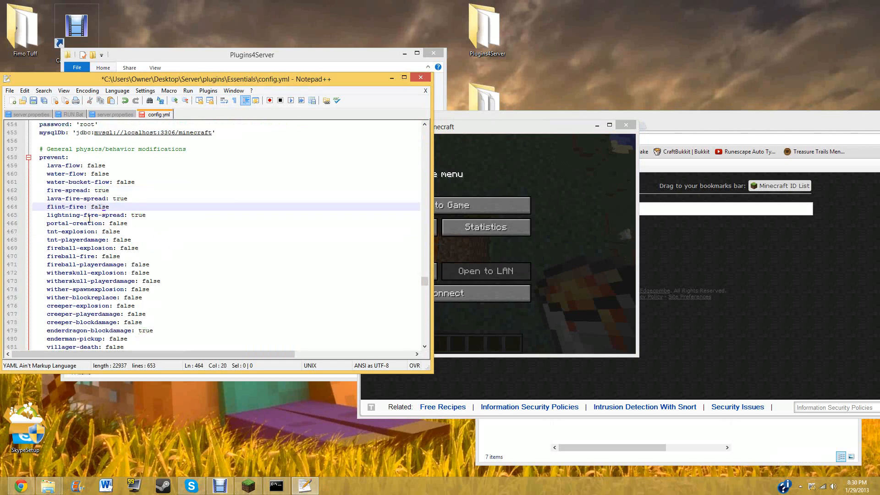
scroll(120, 273, down, 7)
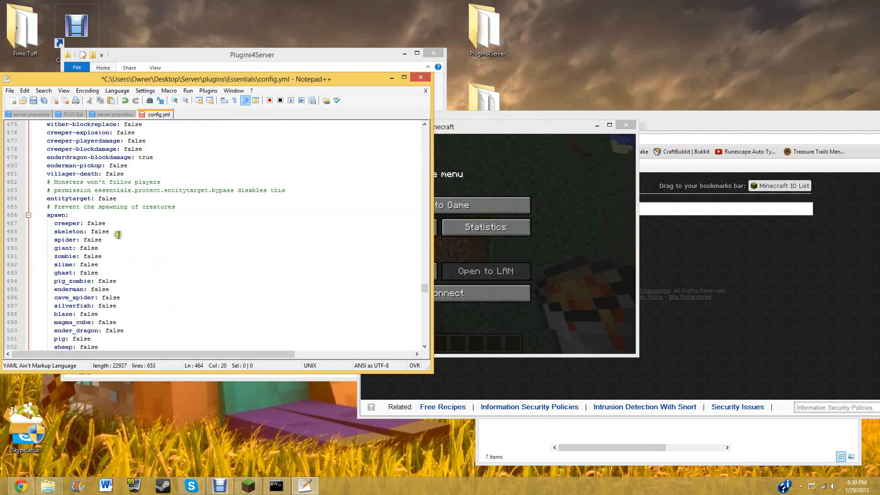
click(76, 262)
click(75, 250)
click(95, 247)
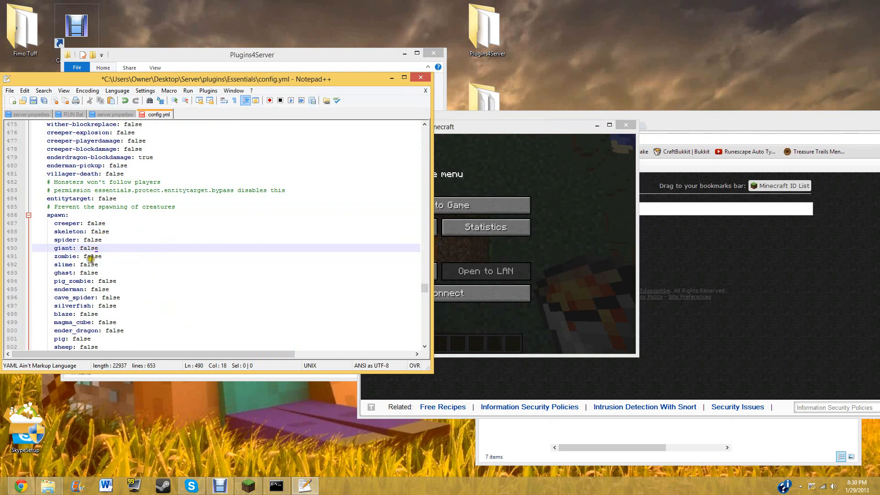
Step: Review the remaining creature, protect, disable, EssentialsAntiBuild and blacklist settings through to the newbies section and its announce-format line
scroll(117, 230, down, 7)
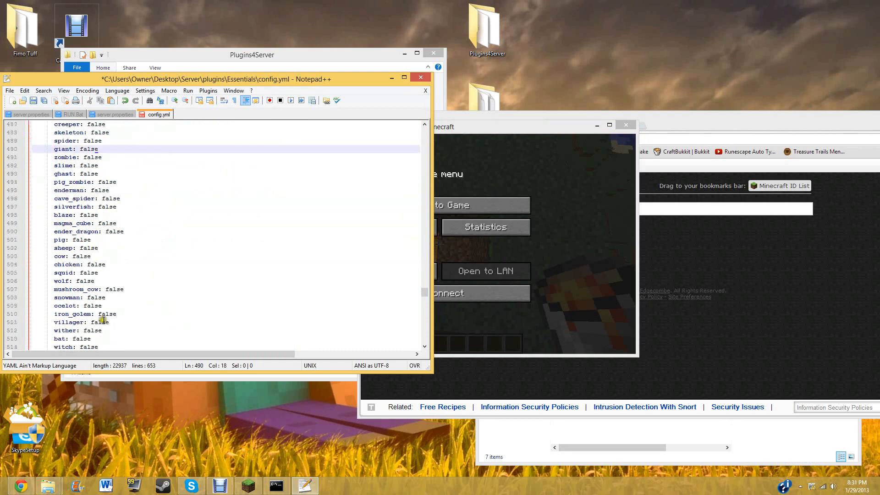
scroll(94, 303, down, 2)
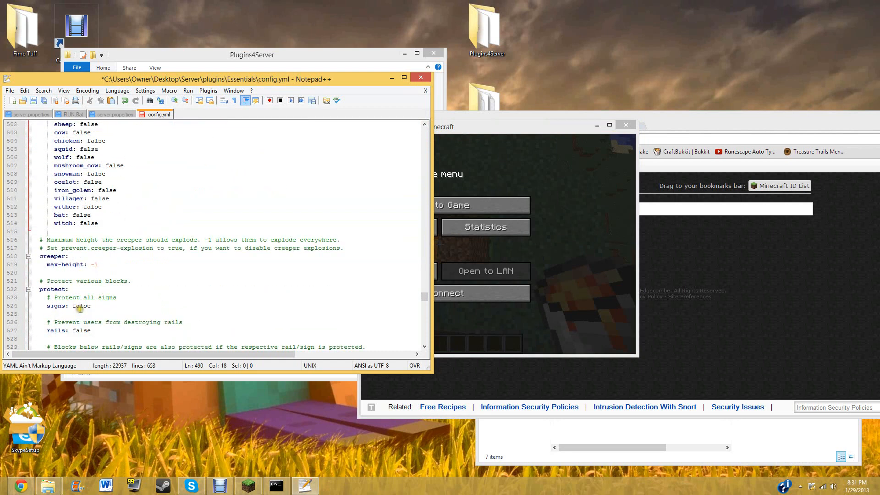
scroll(91, 297, down, 8)
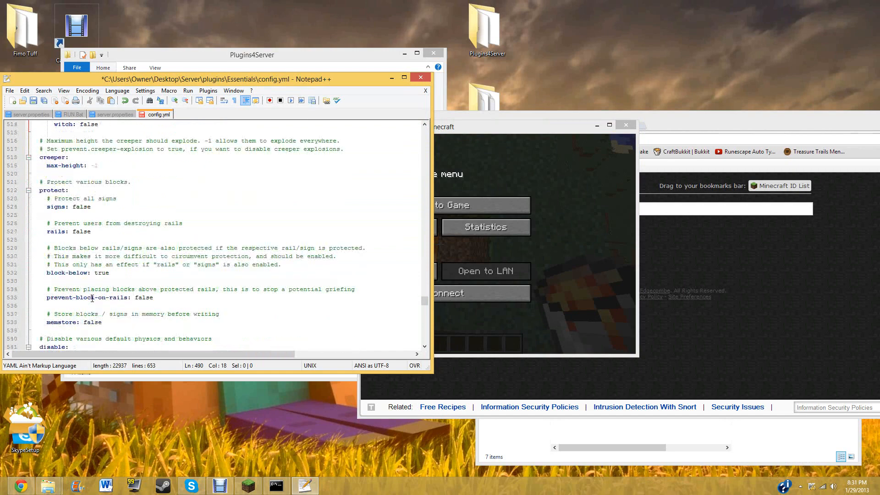
scroll(92, 298, down, 9)
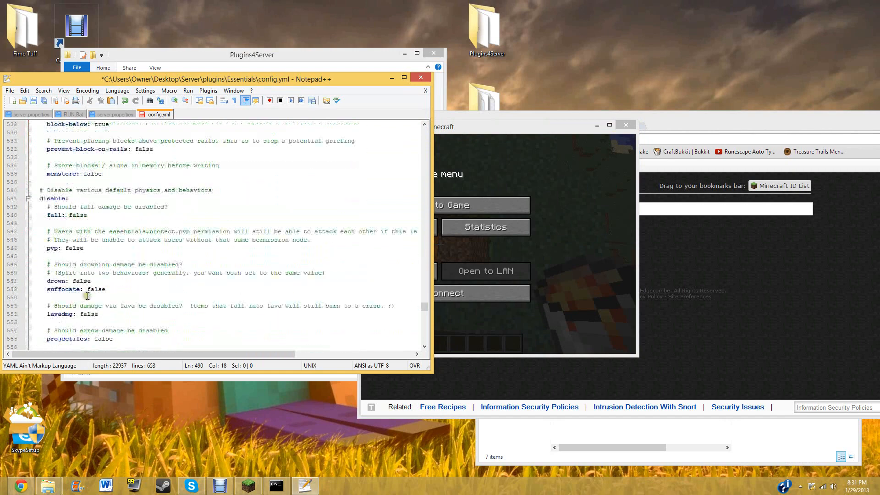
scroll(89, 300, down, 7)
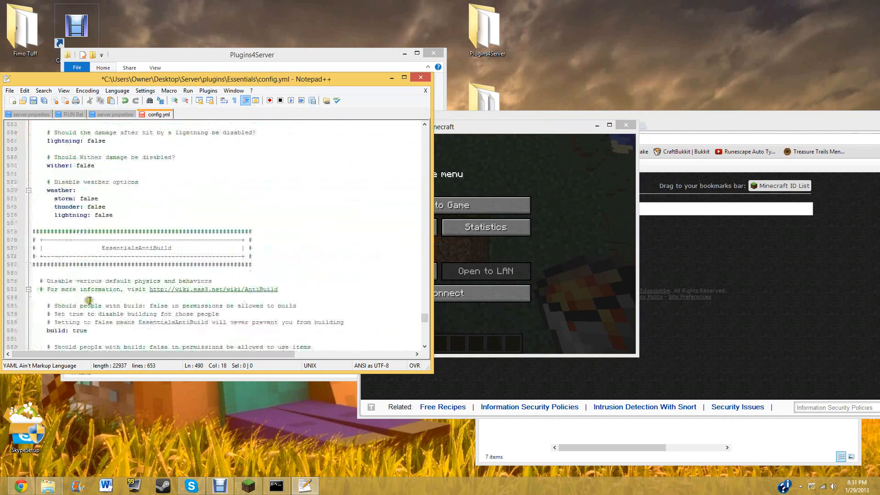
scroll(87, 302, down, 10)
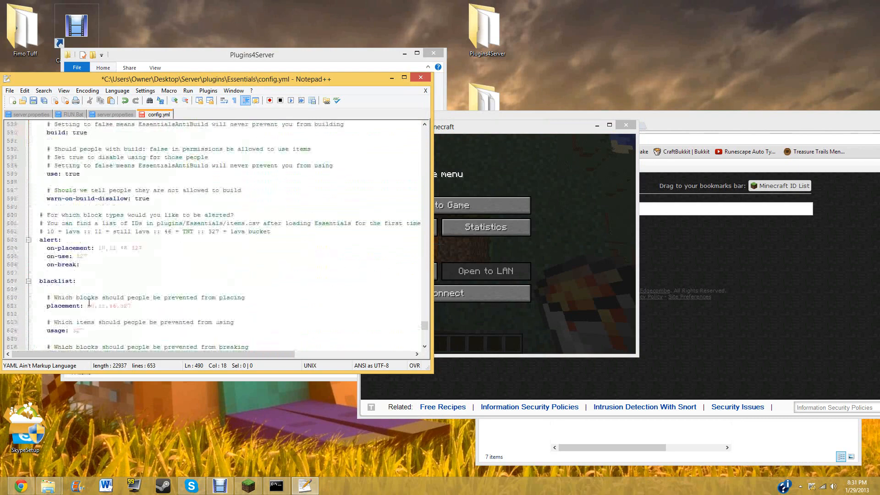
scroll(80, 302, down, 8)
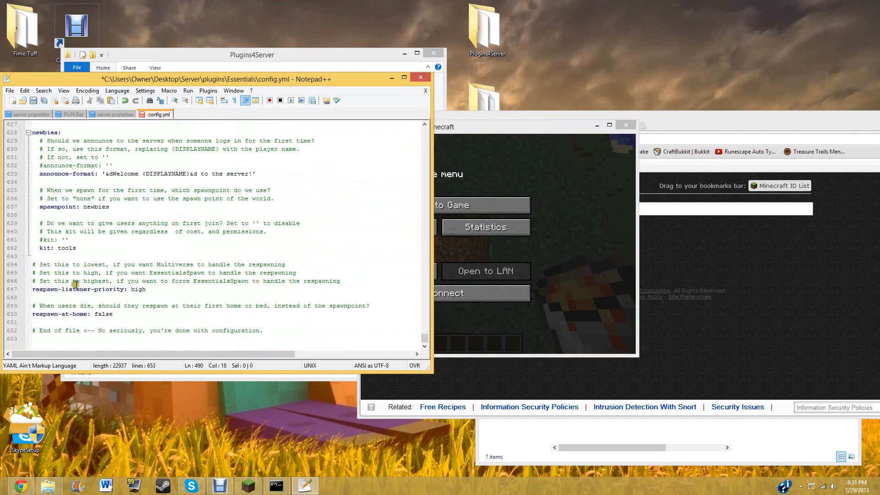
scroll(74, 283, up, 3)
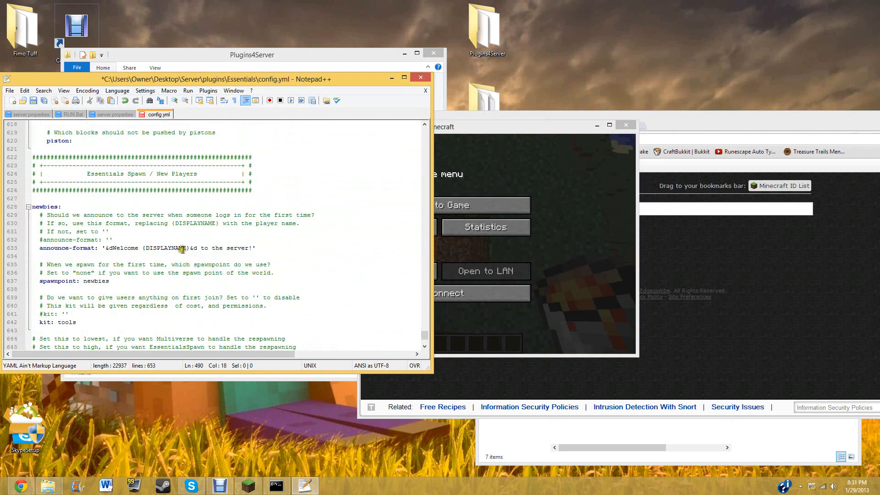
scroll(257, 272, up, 2)
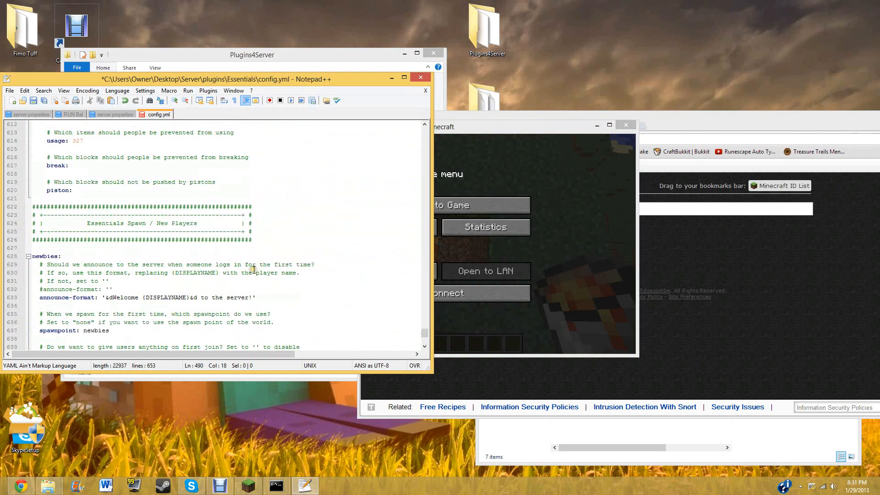
Step: Disconnect from the server in Minecraft and open the userdata folder inside the Essentials plugin folder
click(481, 205)
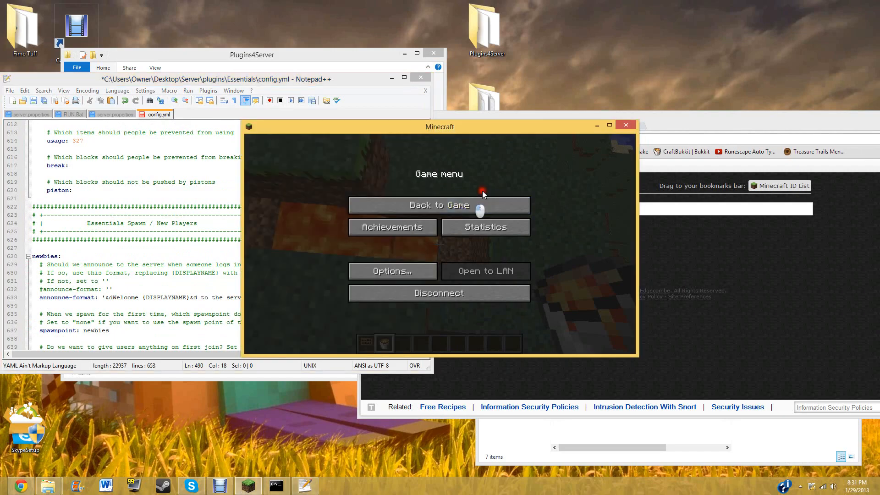
click(481, 205)
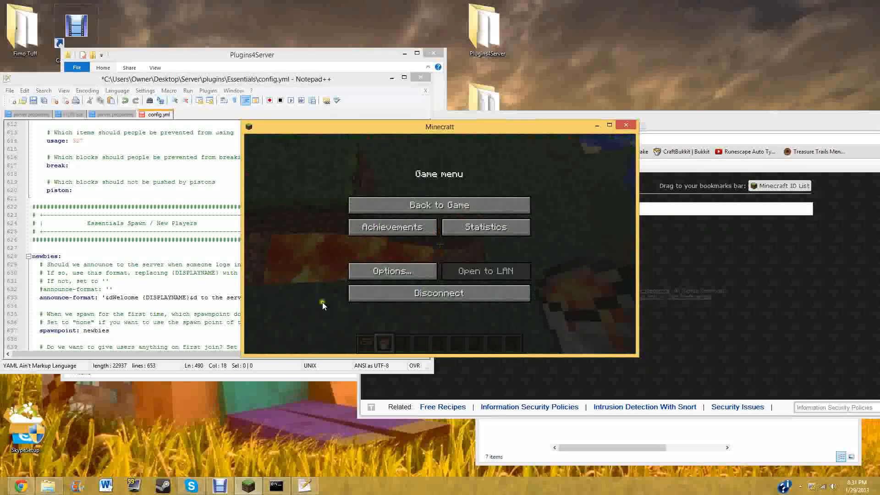
click(190, 298)
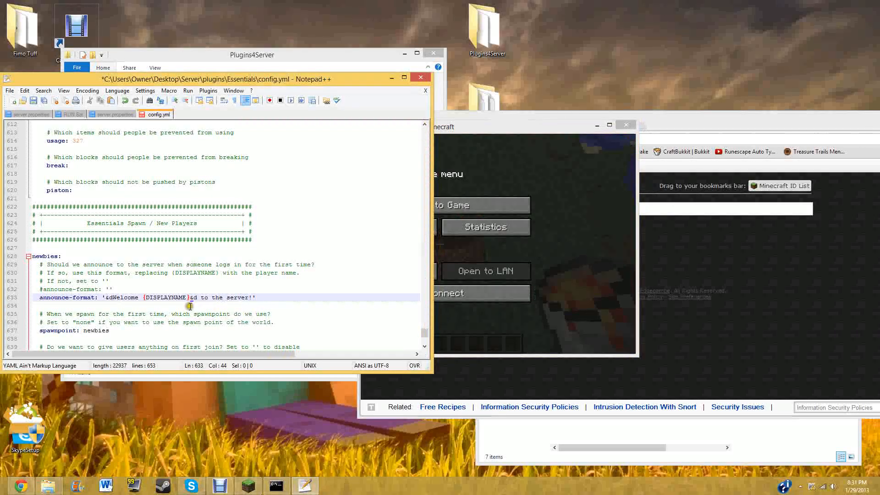
click(462, 290)
click(305, 486)
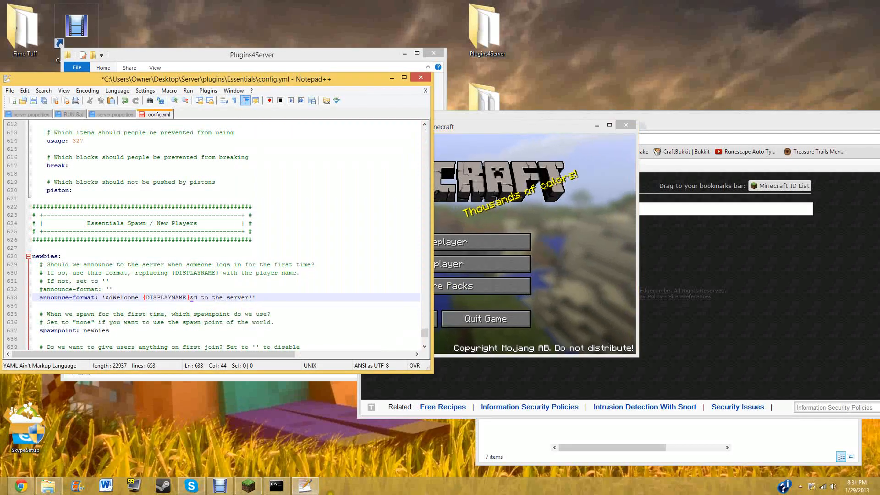
click(549, 433)
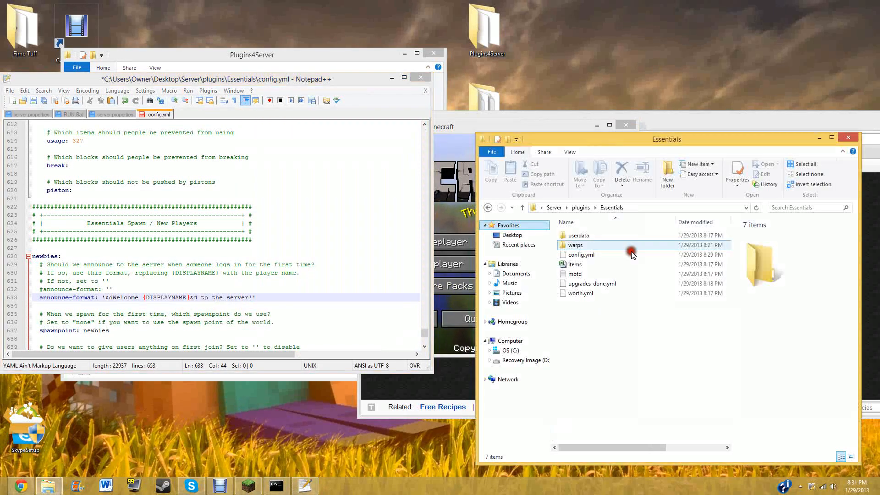
double_click(597, 235)
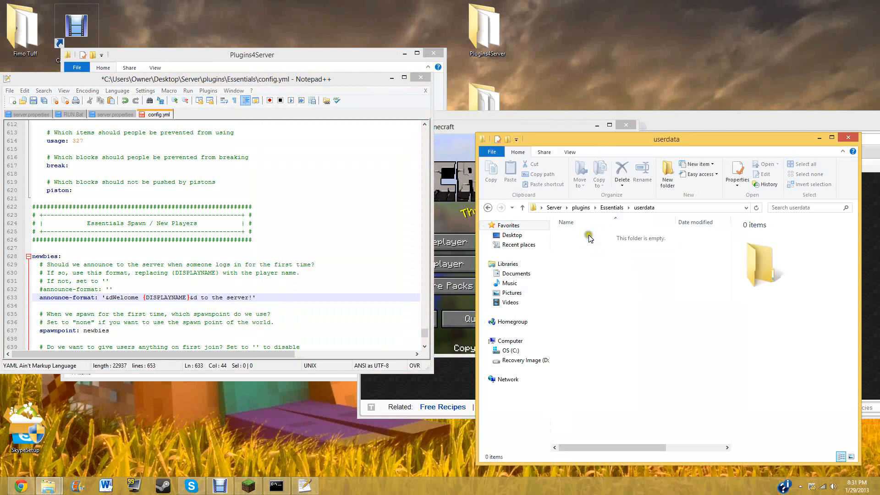
Step: Open Minecraft's multiplayer server list and run "reload" in the server console
click(466, 268)
scroll(439, 272, down, 2)
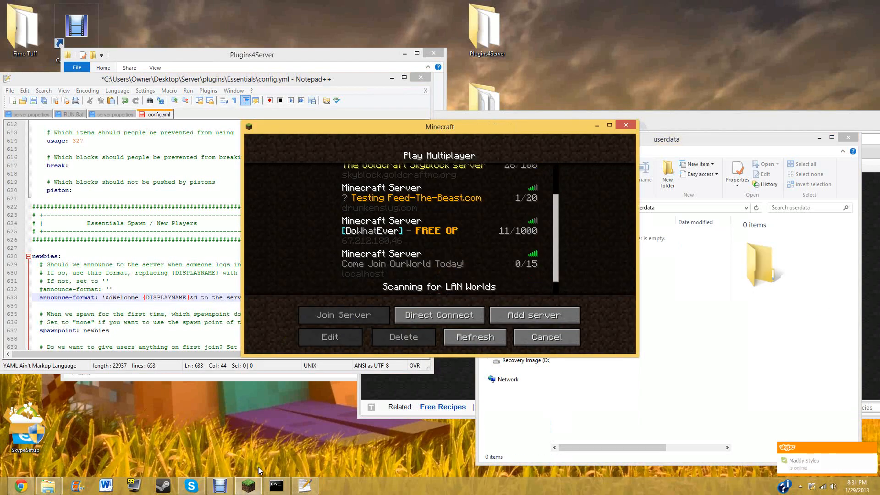
click(276, 485)
text(reload)
key(Return)
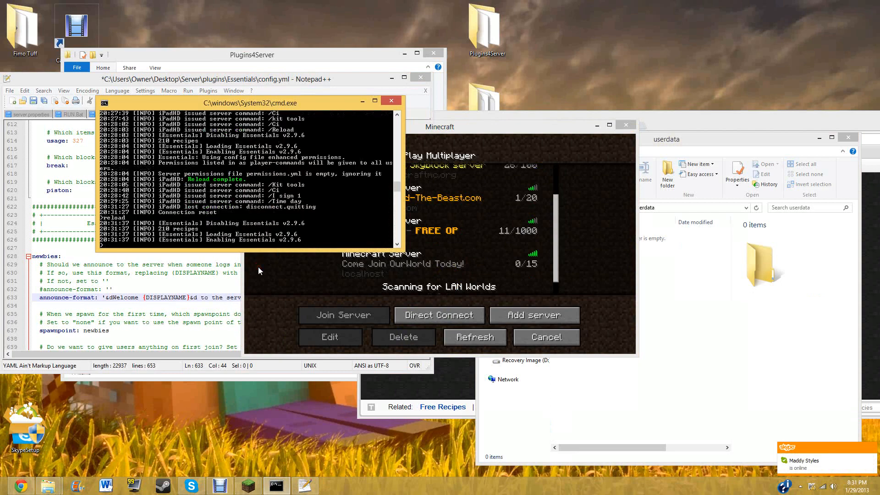
Step: Refresh the multiplayer server list and join the localhost server
click(475, 337)
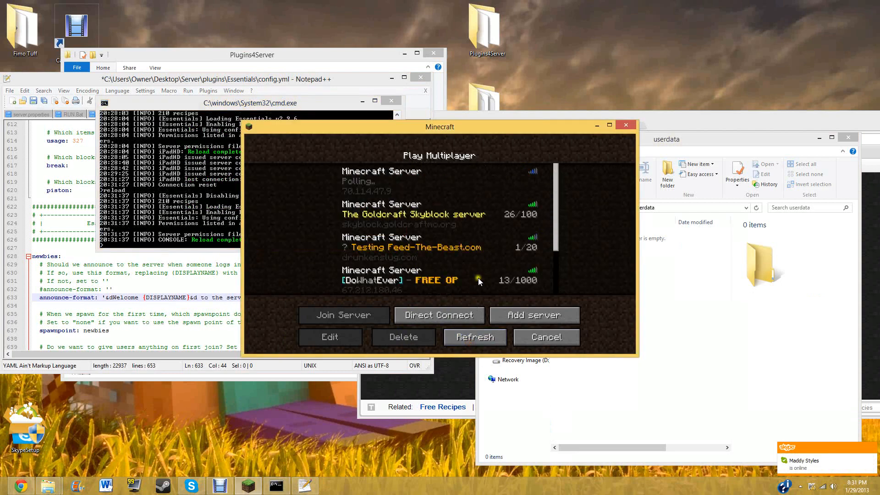
scroll(477, 278, down, 2)
double_click(469, 262)
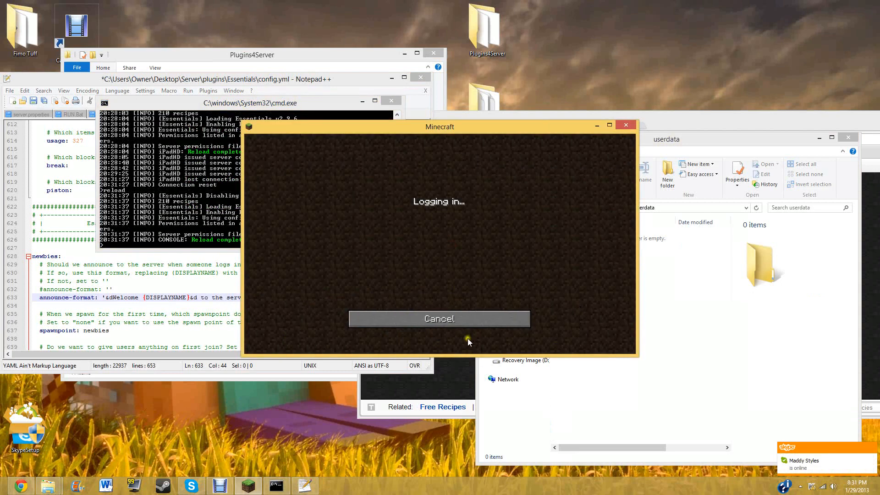
Step: Send ".." in the game chat
key(t)
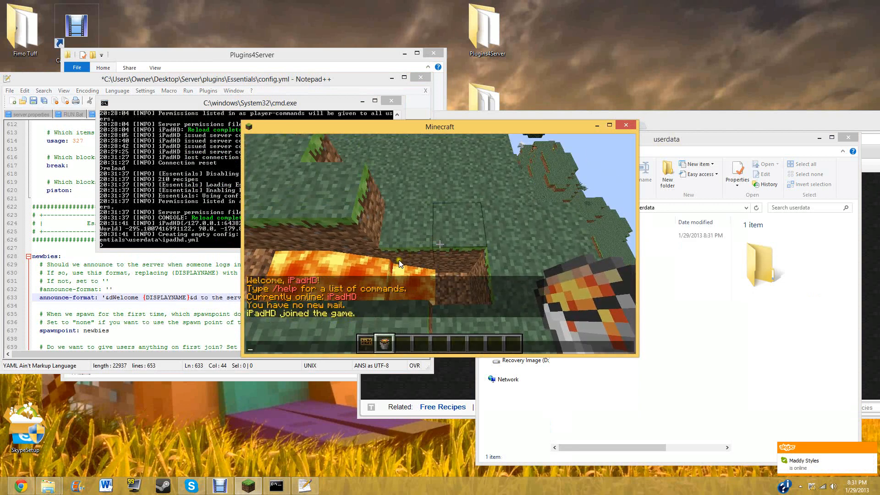
text(..)
key(Return)
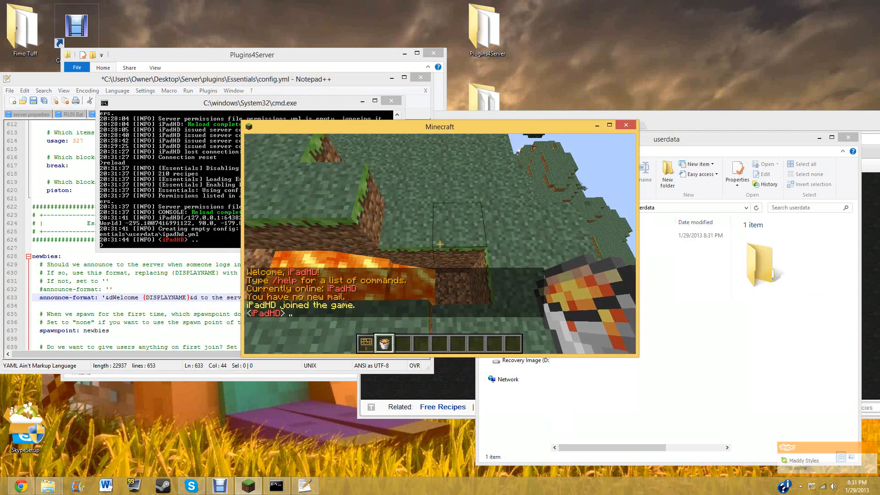
Step: Copy the announce-format value from config.yml and send it as a message in the game chat
key(t)
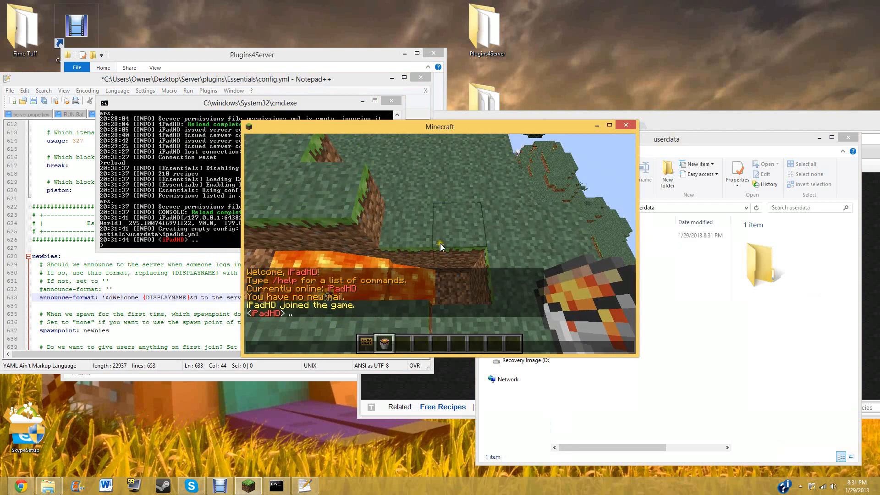
click(185, 297)
drag(103, 298, 257, 297)
key(ctrl+c)
click(515, 230)
key(ctrl+v)
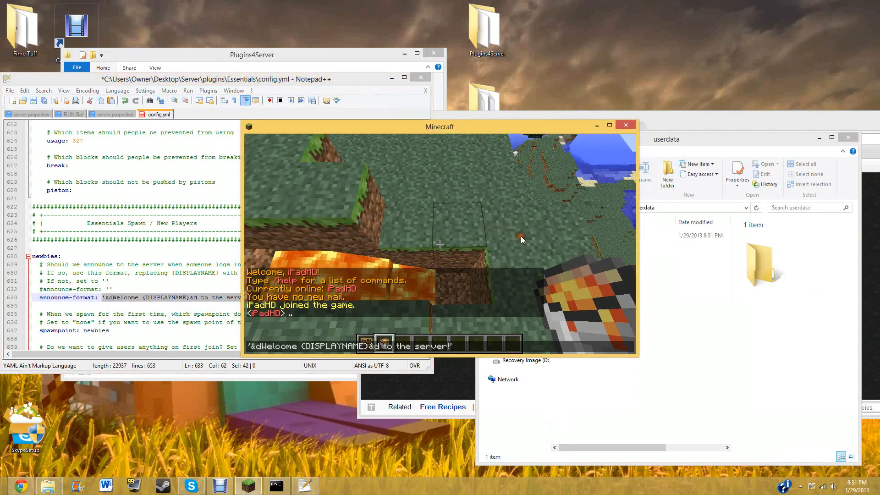
key(Return)
Step: Highlight the {DISPLAYNAME} placeholder in config.yml's announce-format line and review the spawnpoint and kit settings below it
key(t)
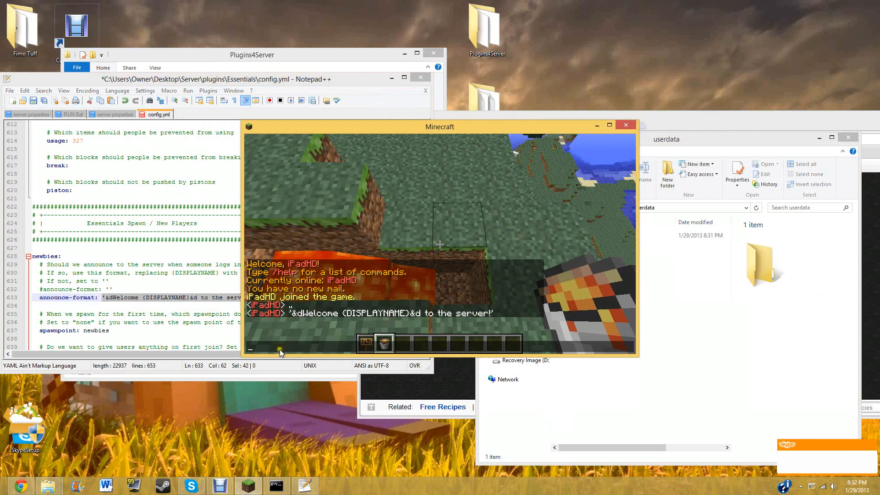
click(203, 281)
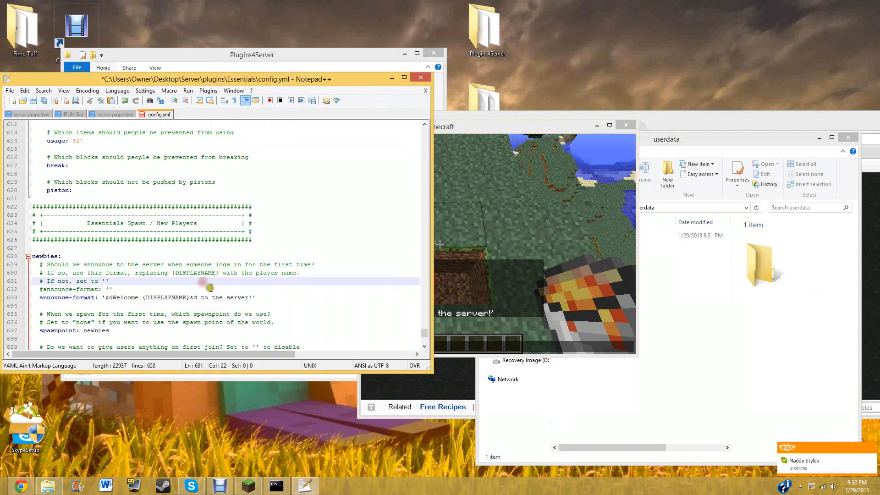
drag(188, 300, 145, 296)
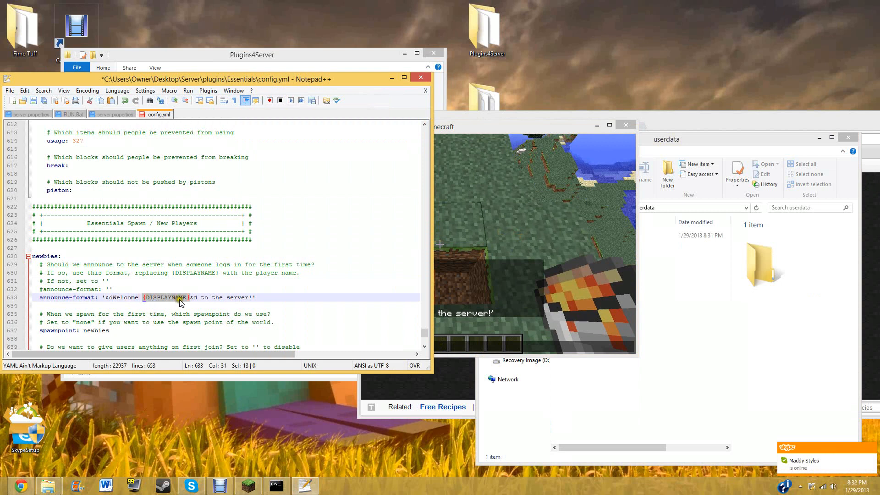
click(224, 306)
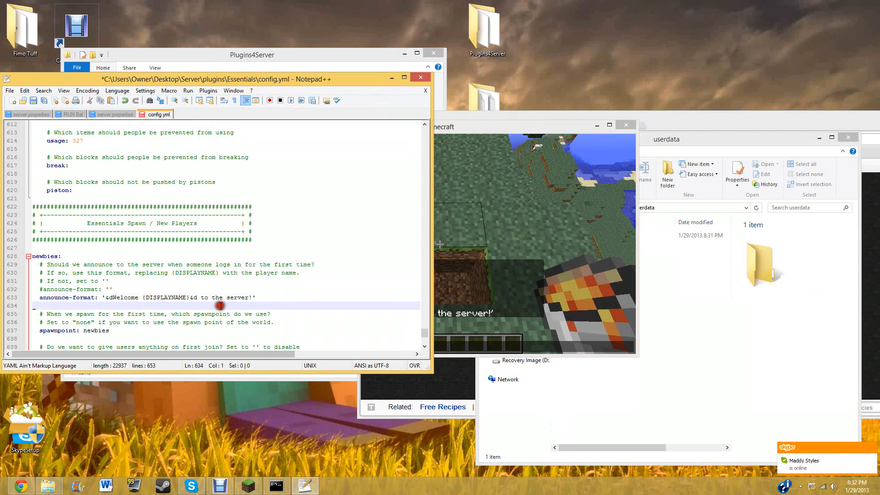
scroll(205, 315, down, 2)
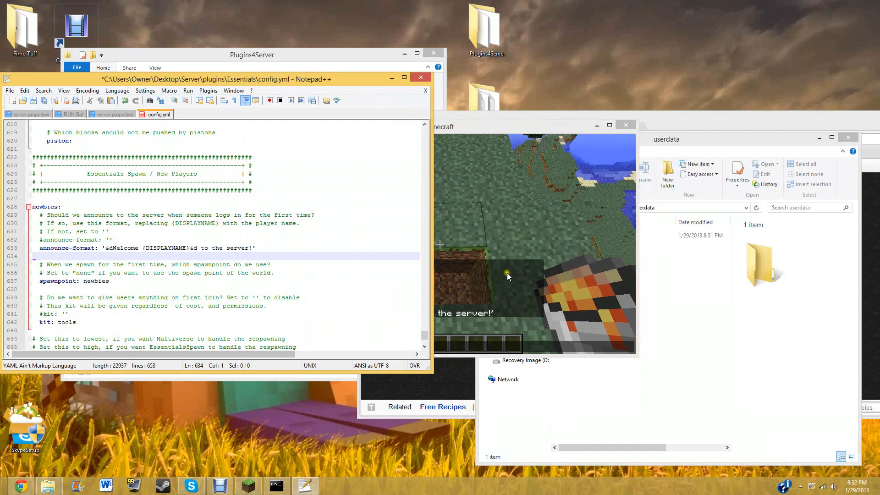
Step: Try to set the new-player spawn in-game with "/setspawn newbie", and retry the command without the group name
click(521, 272)
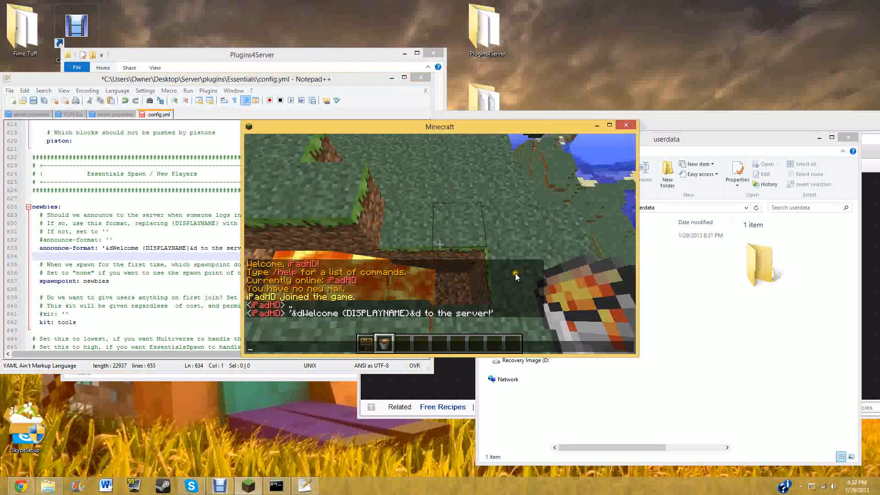
text(/setspawn newbie)
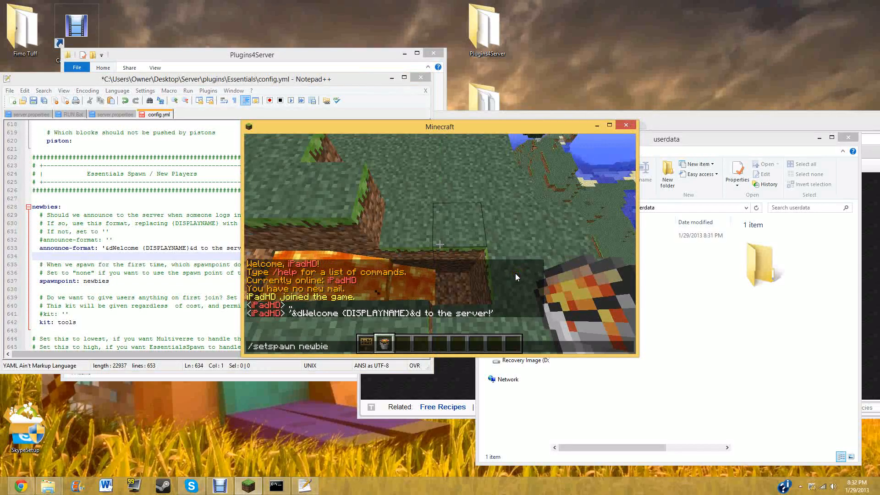
key(Return)
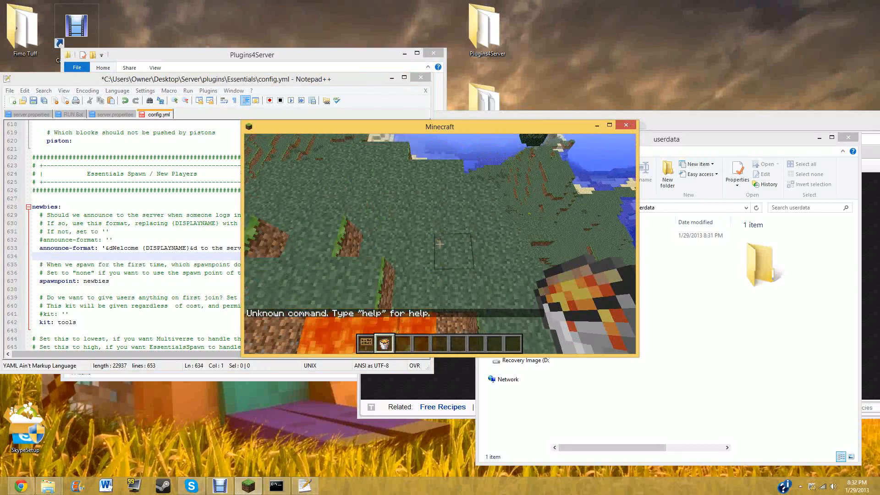
text(/setspaw)
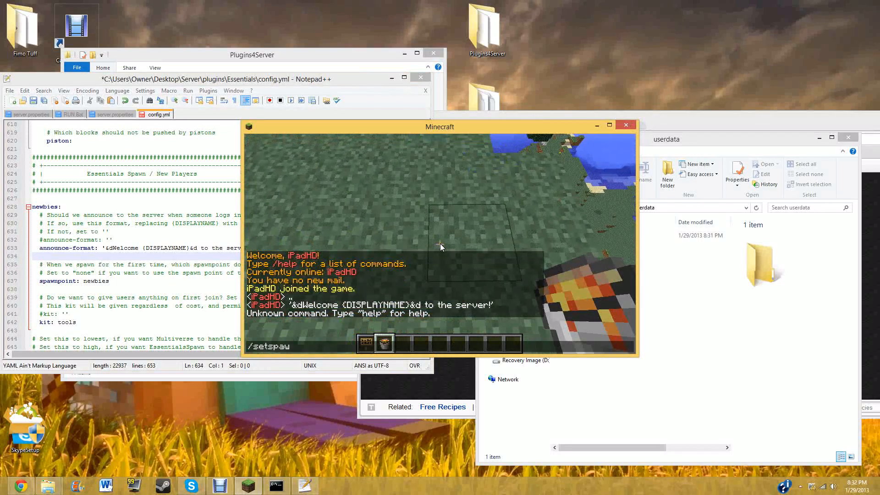
key(Return)
key(t)
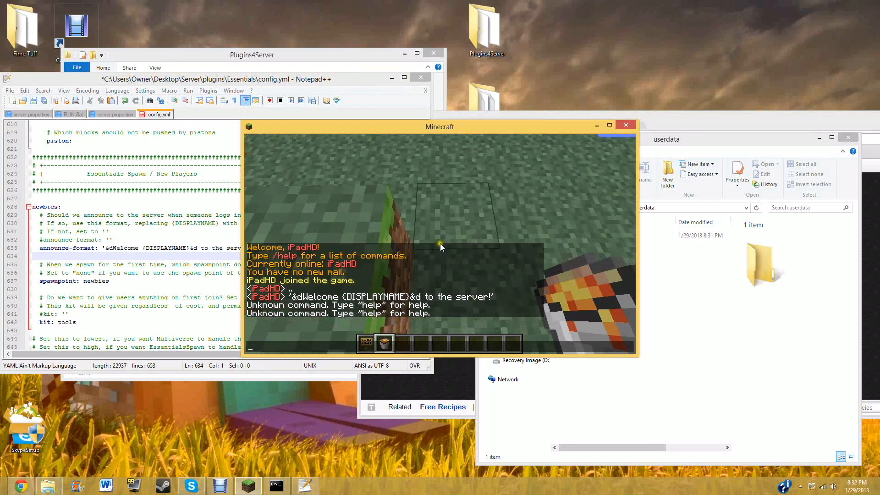
key(Return)
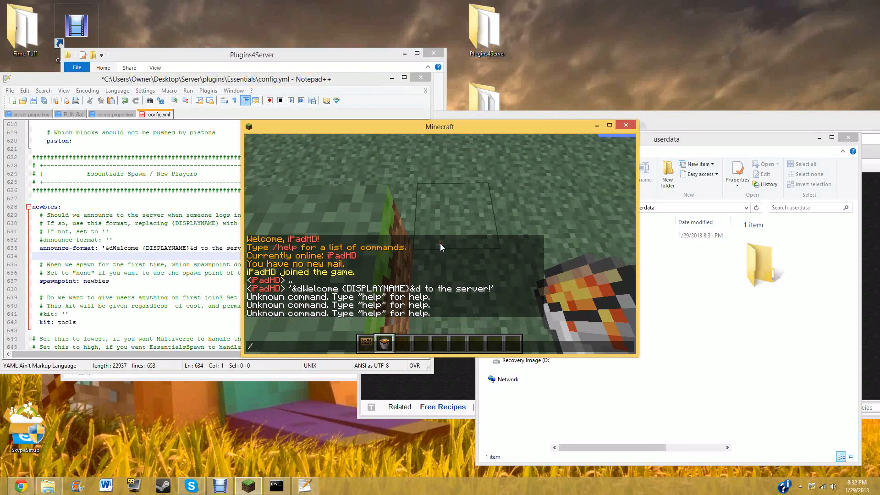
Step: Display the first page of the in-game command help
text(lp)
key(Return)
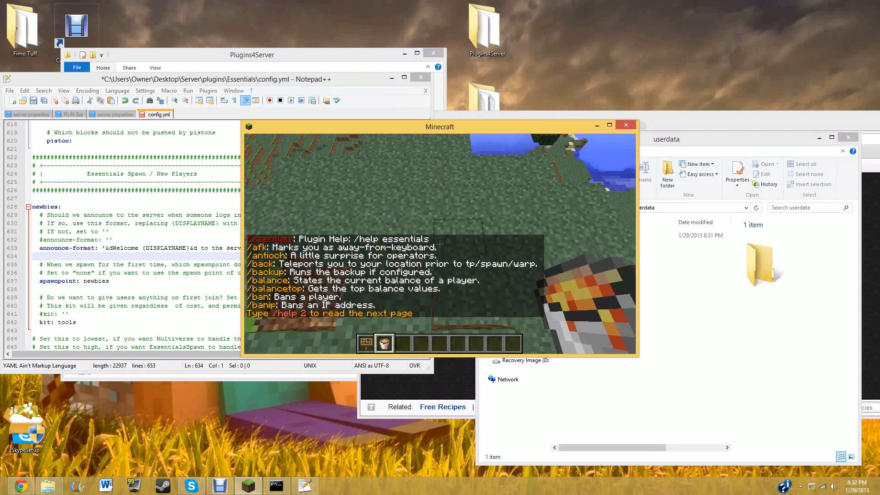
key(w)
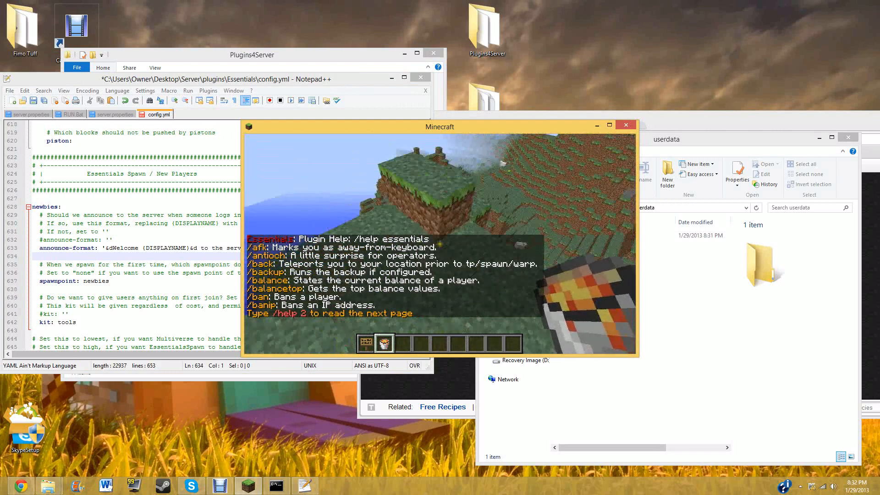
key(t)
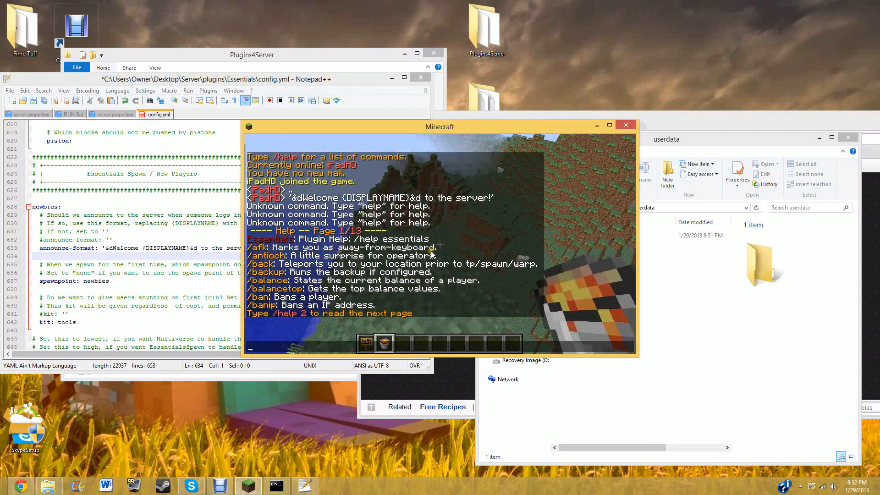
Step: Review the spawnpoint setting for newbies in config.yml alongside the game
click(166, 277)
click(148, 275)
click(472, 295)
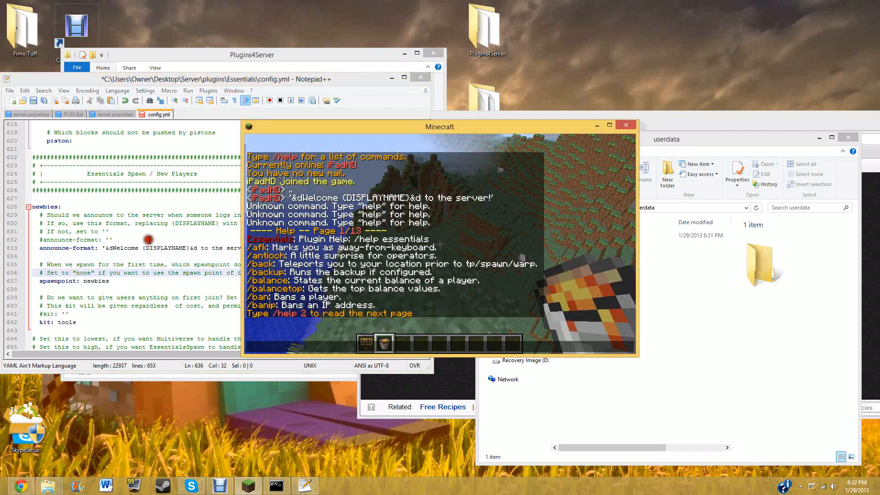
click(165, 281)
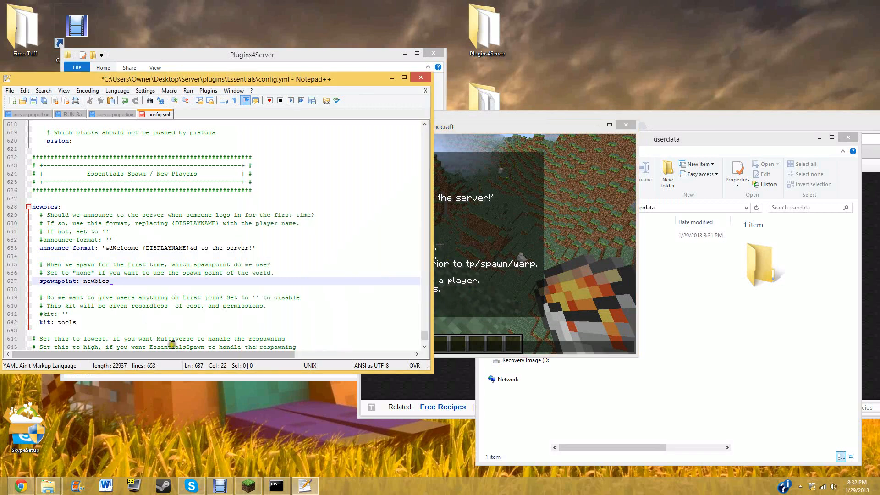
click(524, 301)
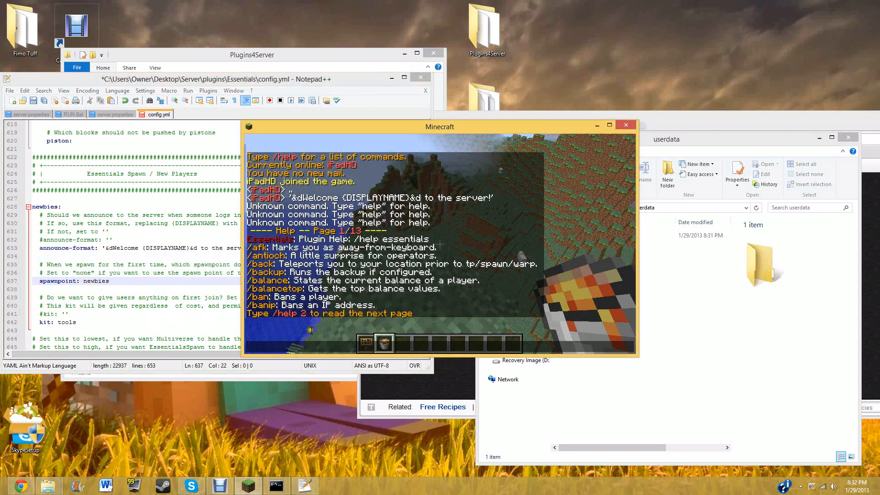
Step: Add dtools after tools on the newbies kit line and check the dtools kit's items in the kits section
click(115, 322)
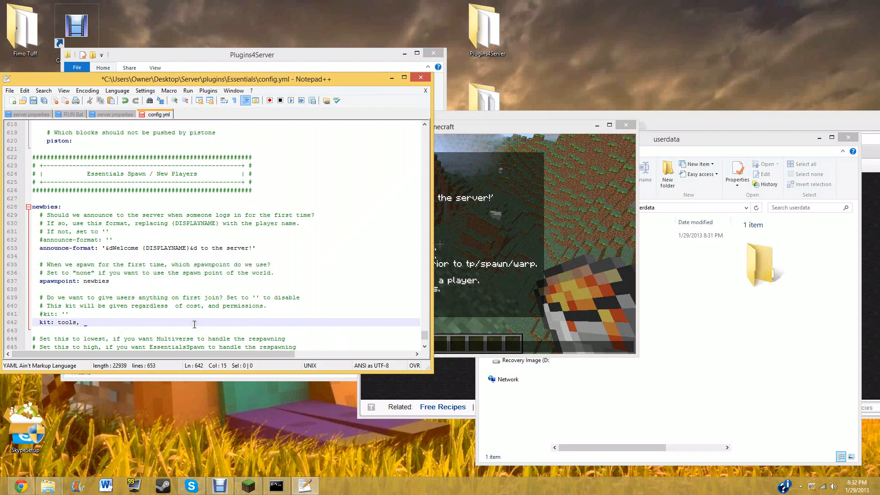
scroll(194, 324, up, 20)
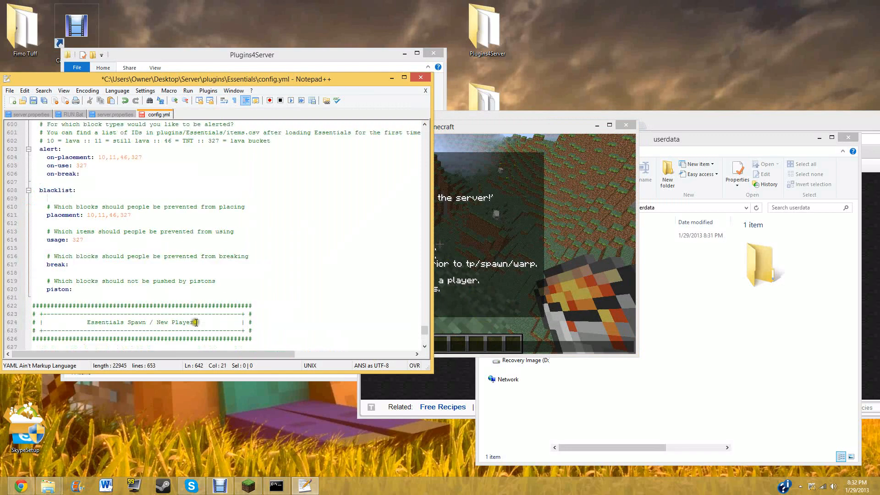
scroll(134, 323, up, 20)
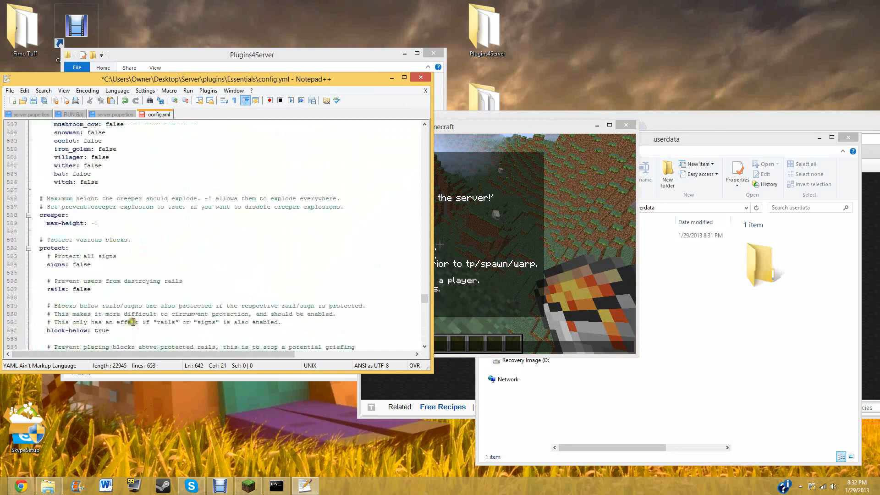
scroll(131, 323, up, 15)
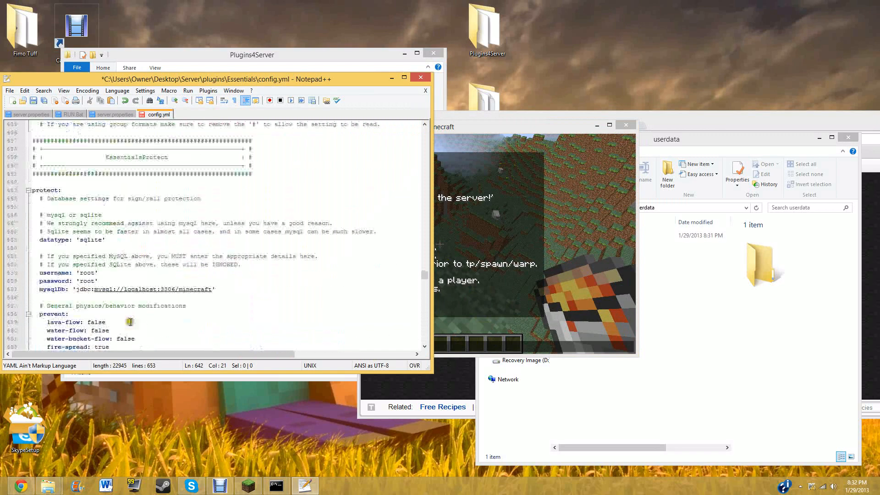
scroll(128, 322, up, 20)
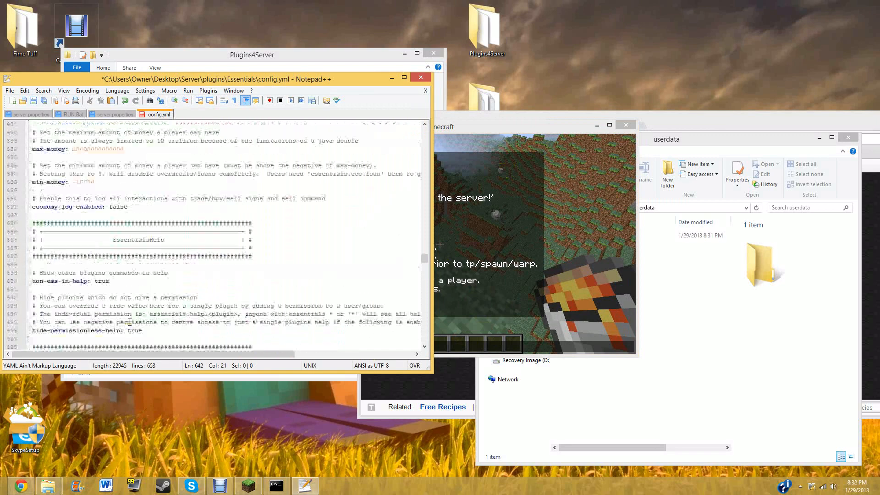
scroll(129, 323, up, 20)
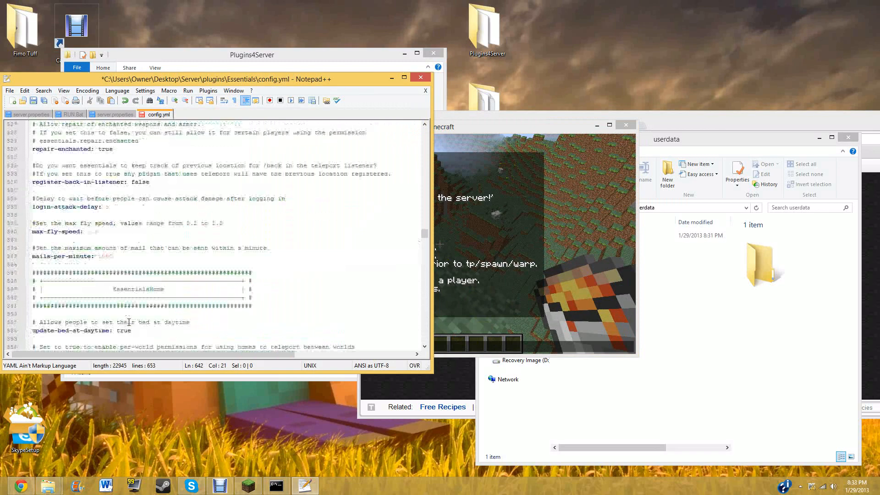
scroll(136, 316, up, 17)
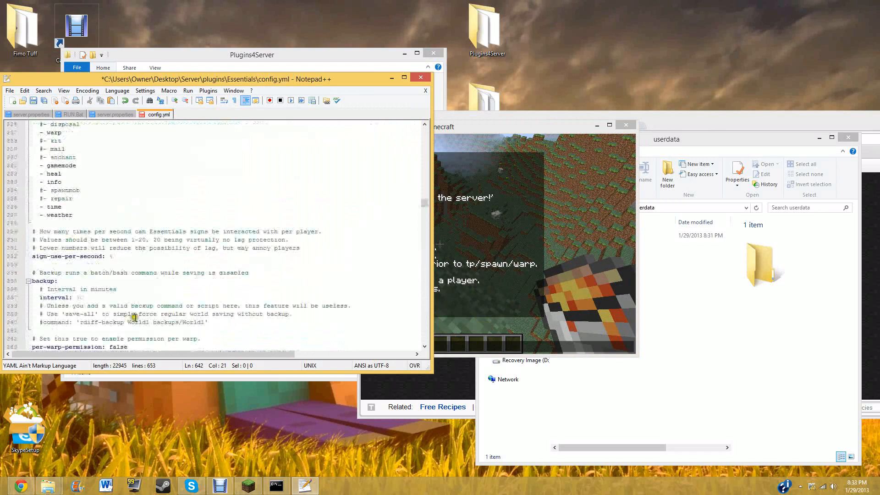
scroll(134, 317, up, 2)
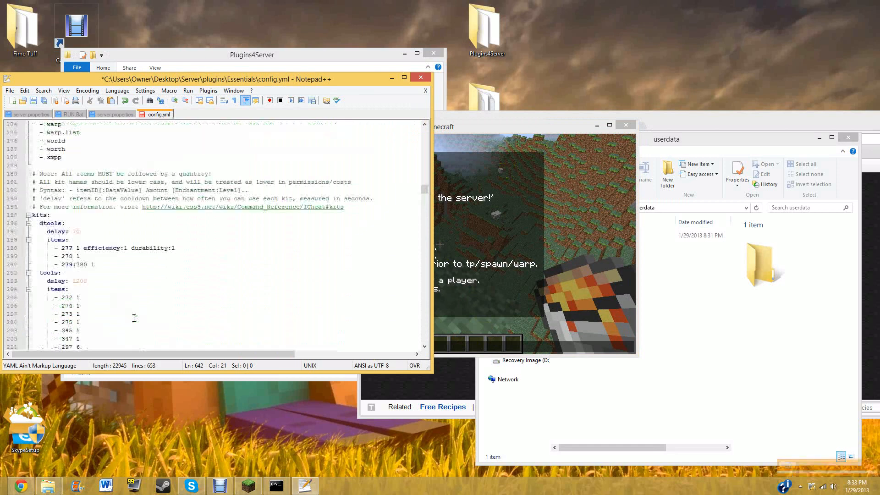
drag(182, 244, 131, 250)
click(107, 255)
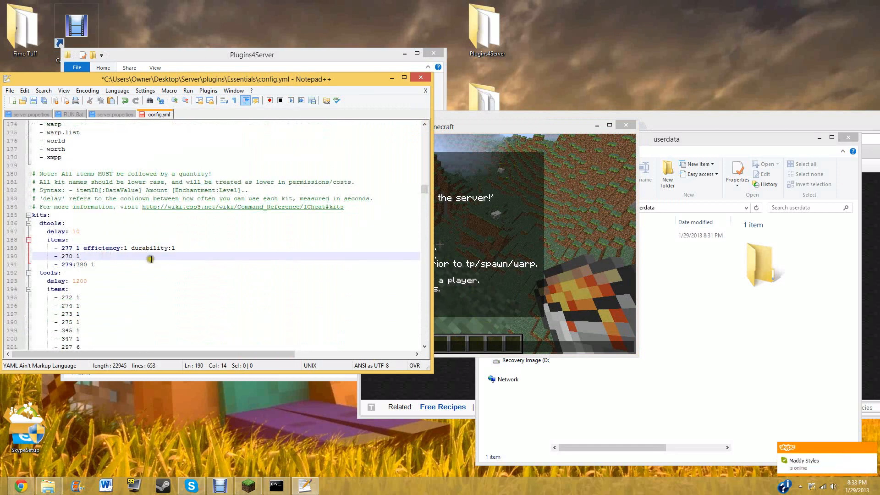
Step: Save and close config.yml, and reload the server from the game chat
key(ctrl+s)
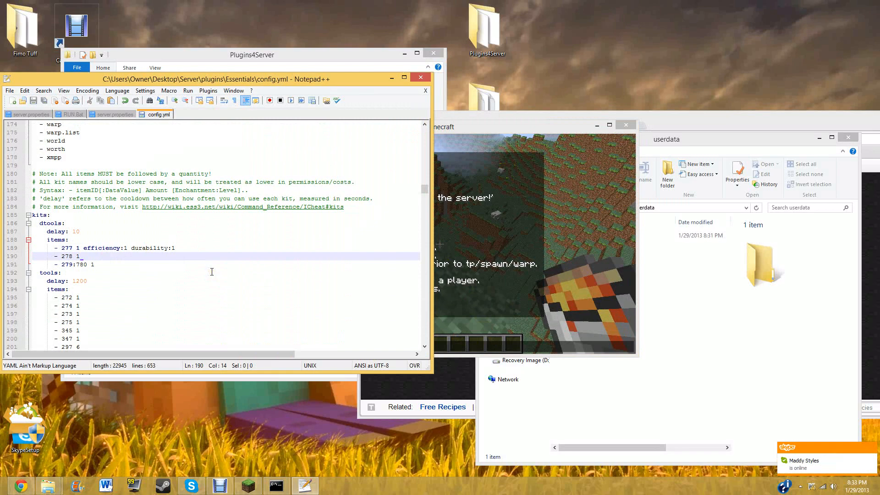
click(420, 78)
text(/h)
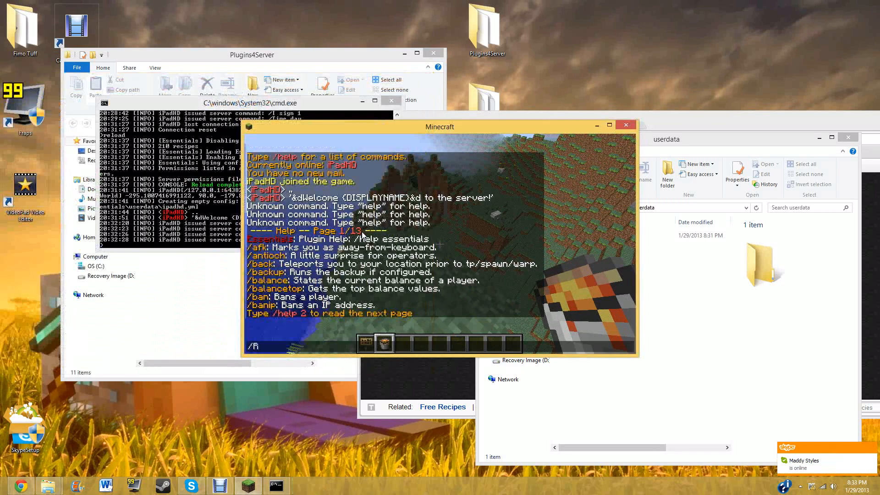
text(eload)
key(Return)
Step: Send "..." in the game chat and switch to the Essentials userdata folder window
text(t)
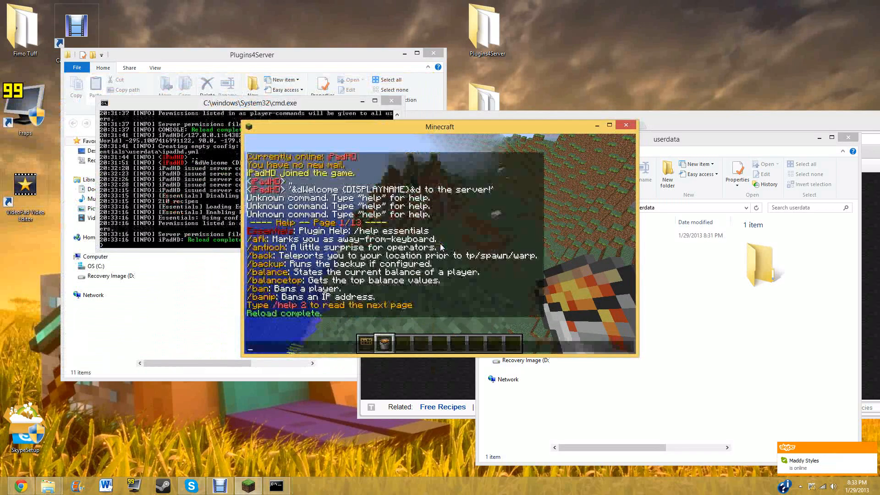
text(...)
key(Return)
key(t)
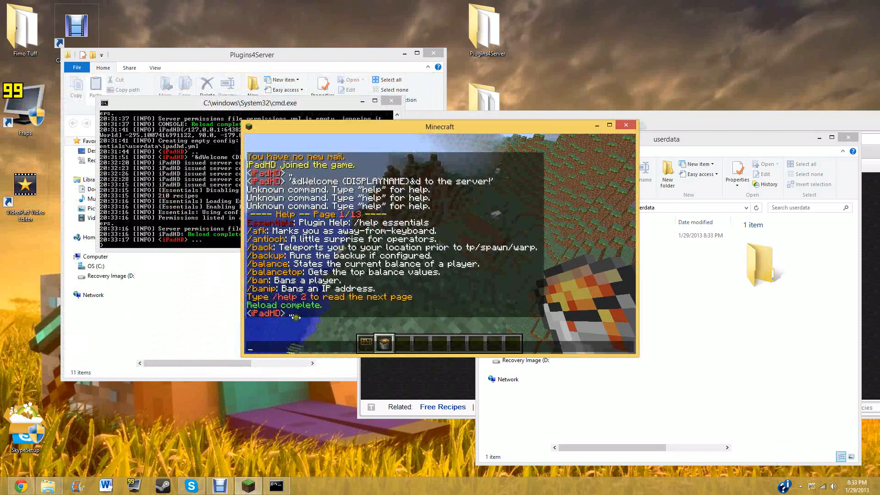
click(725, 253)
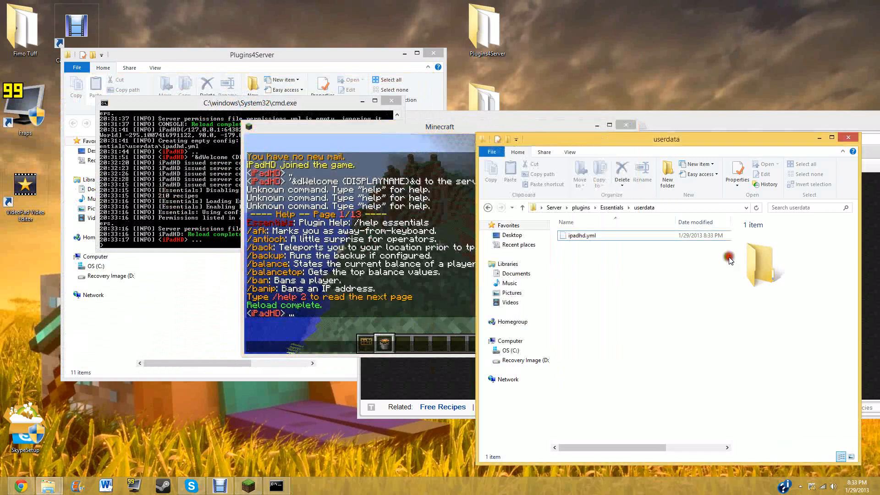
Step: Open the motd file from the Essentials folder and compare its text with the welcome message in the game chat
click(601, 212)
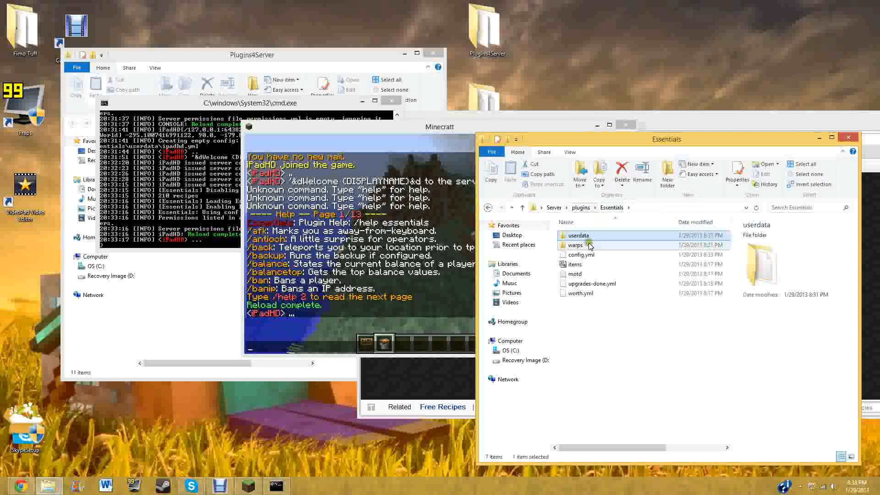
double_click(630, 273)
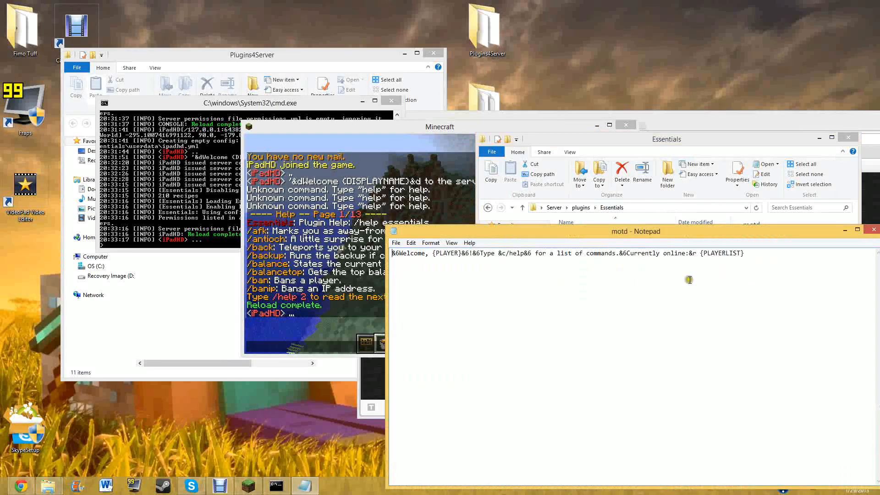
click(370, 272)
scroll(370, 273, up, 1)
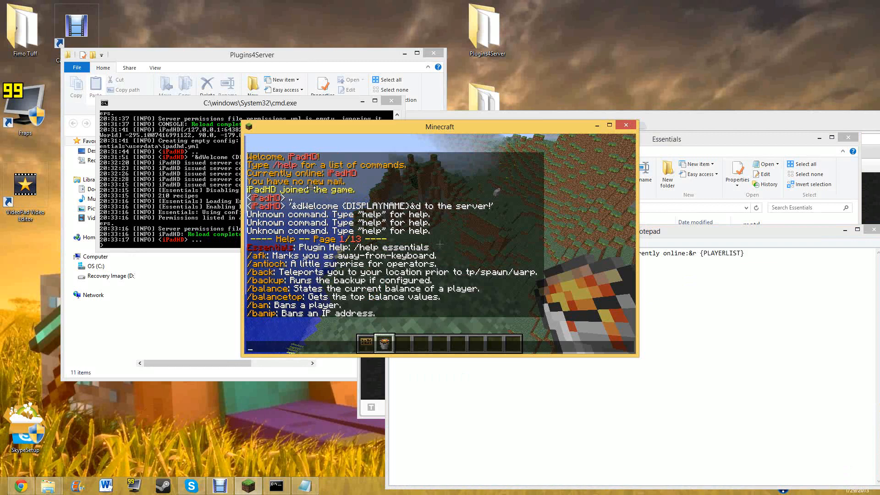
Step: Delete all the text in the motd file, save it and close it
click(718, 338)
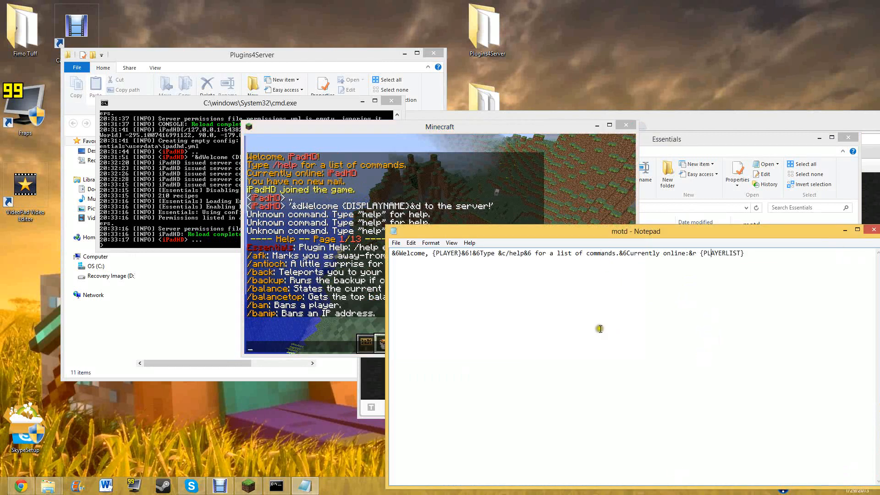
key(ctrl+a)
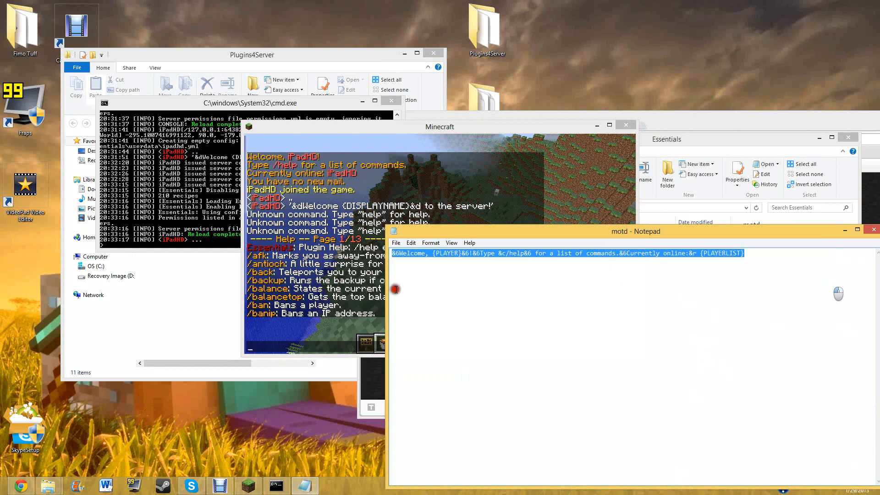
key(BackSpace)
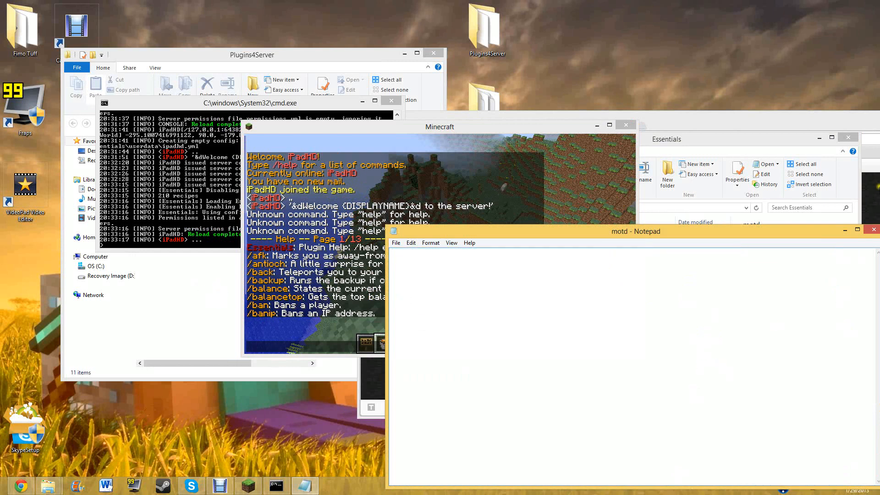
click(873, 229)
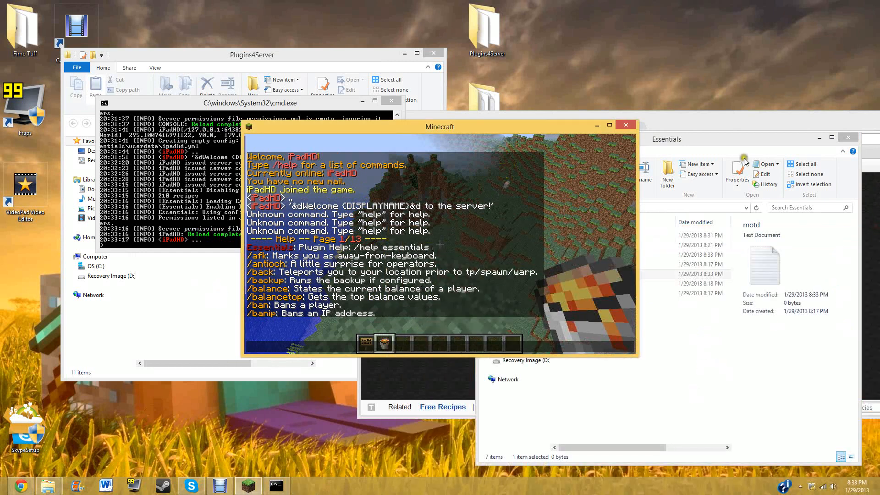
Step: Return to the server's plugins folder and look into its Essentials folder once more
click(731, 135)
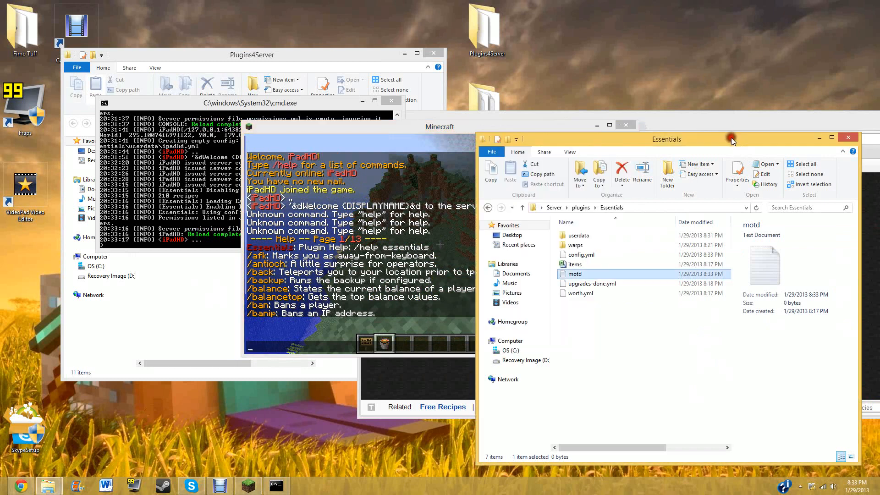
click(581, 209)
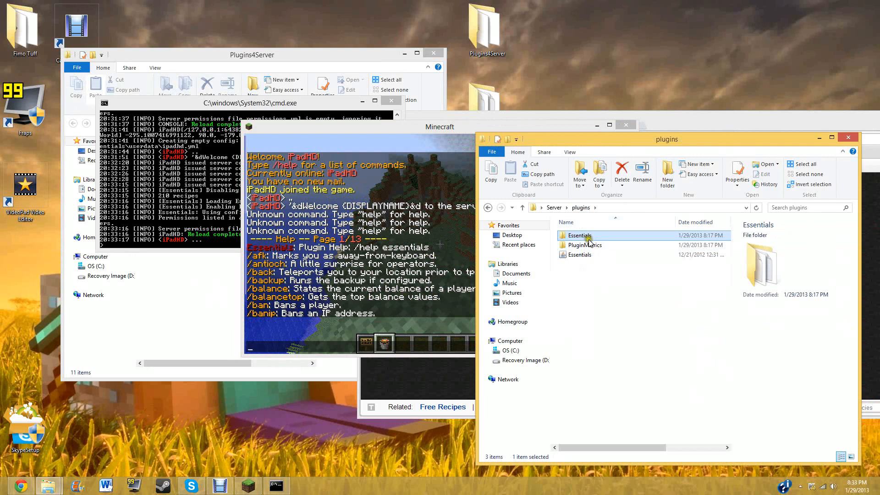
double_click(584, 236)
click(488, 208)
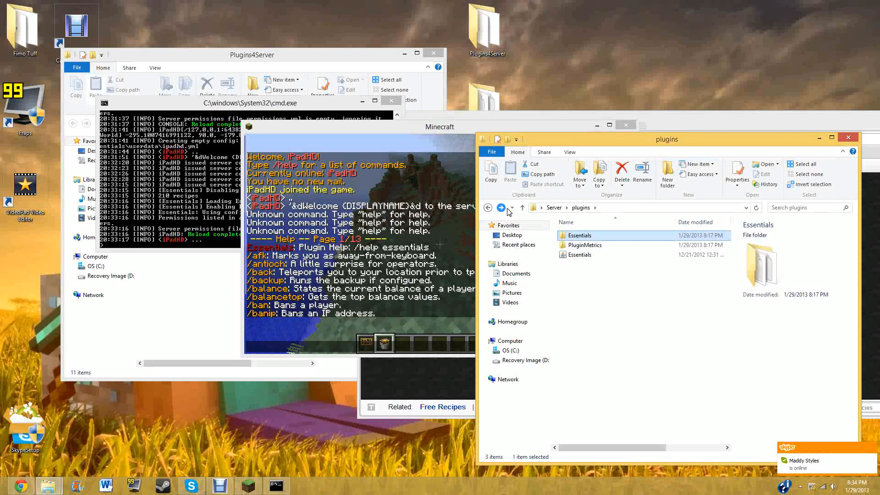
Step: Move the game window aside and close the browser and the Server folder window
click(686, 127)
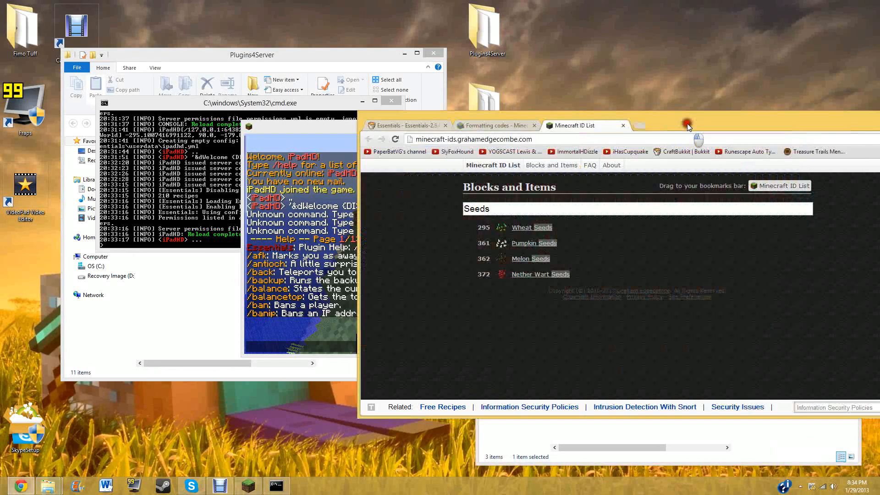
drag(663, 125, 421, 170)
click(761, 120)
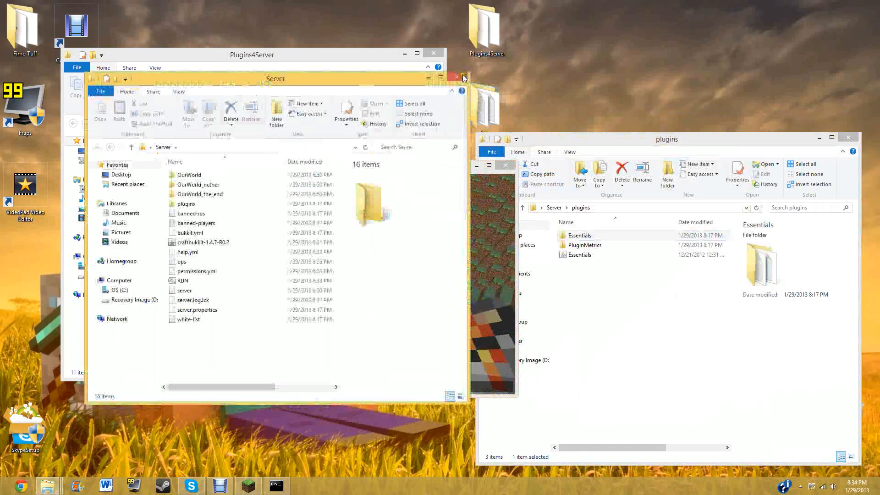
Step: Look over the iConomy and Vault plugin files in Plugins4Server and close that folder
click(178, 199)
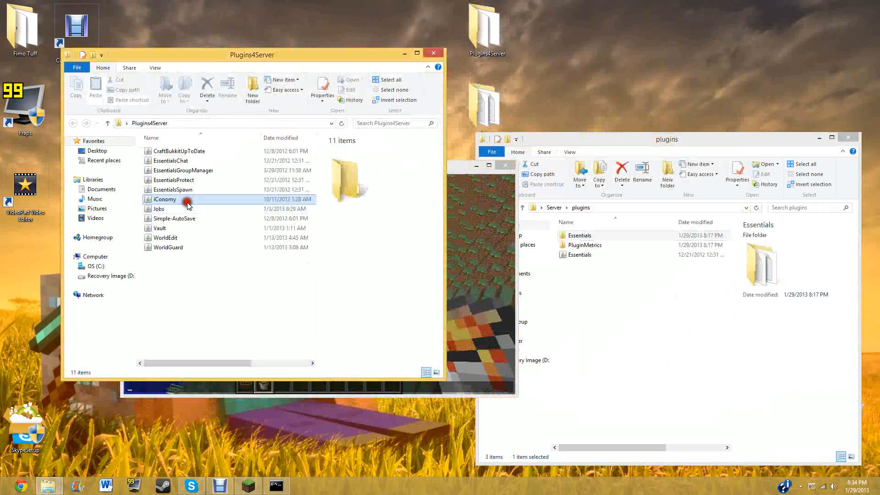
click(179, 229)
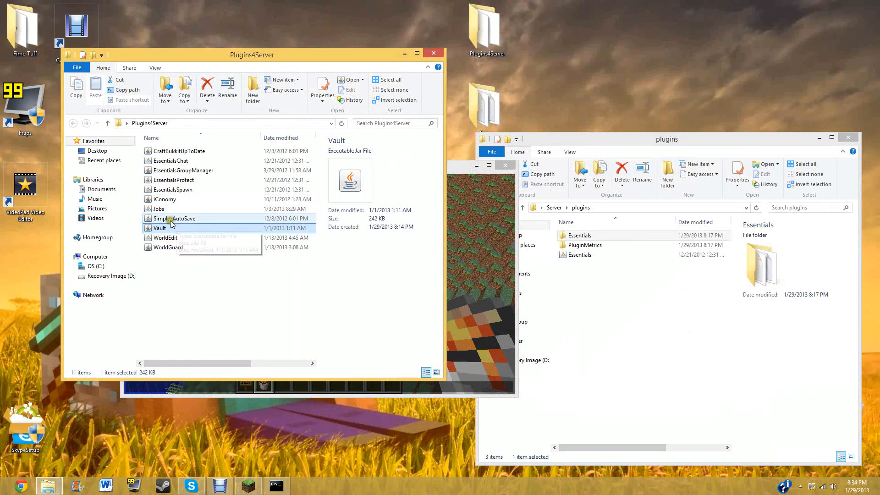
click(430, 55)
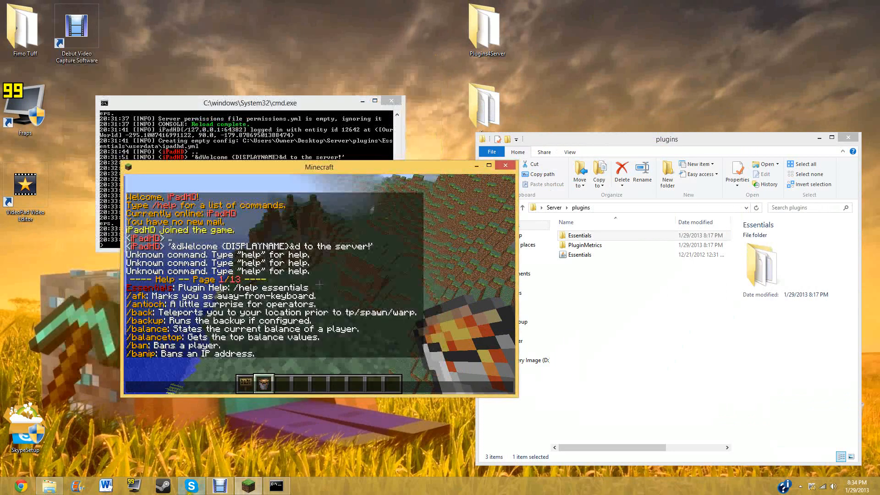
click(222, 491)
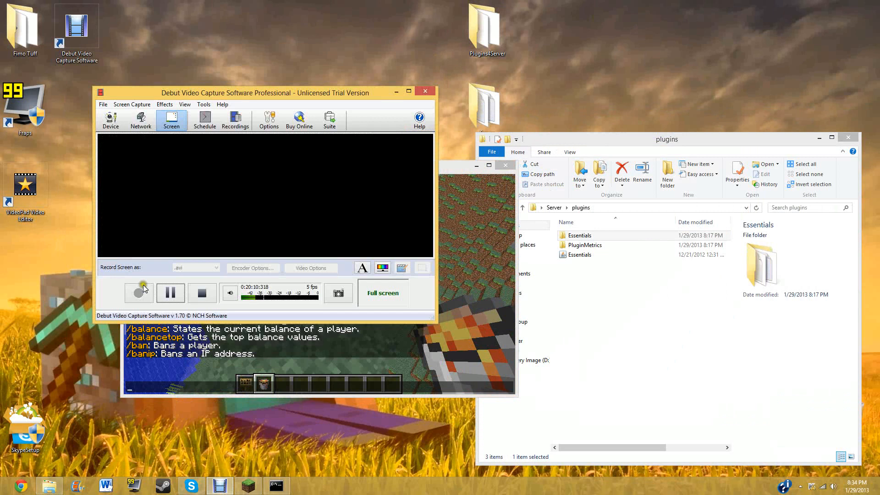
click(202, 301)
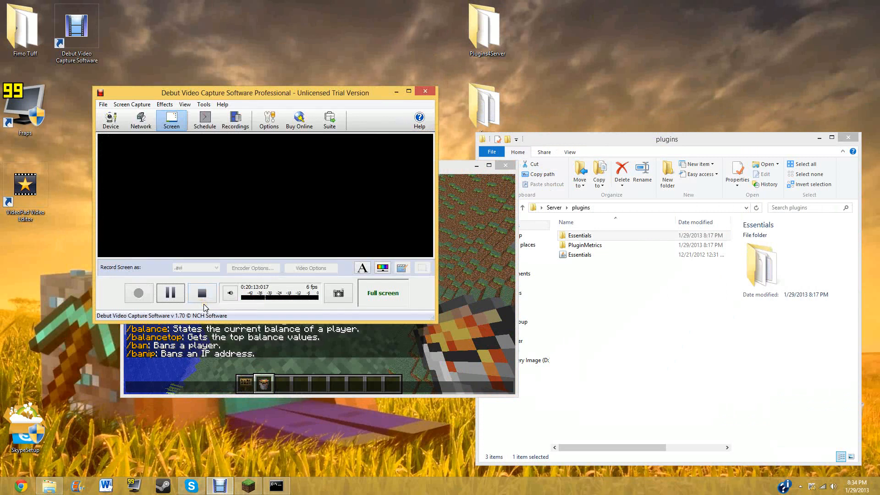